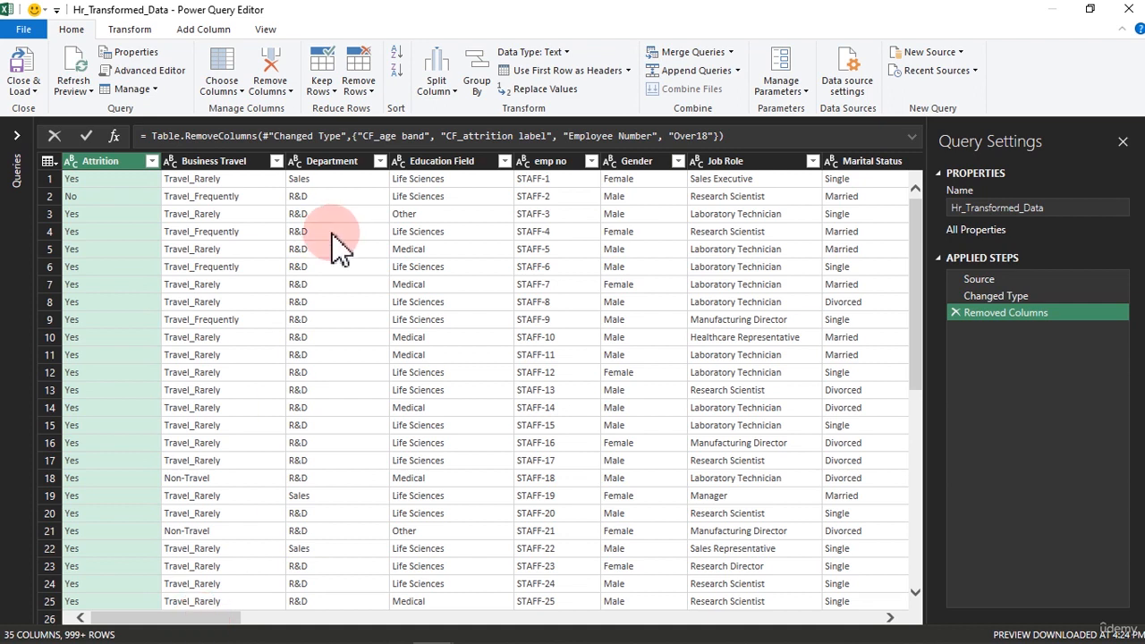
Go to the Performance Rating column using the Go to Column command
{"action": "left_click", "coordinate": [228, 90]}
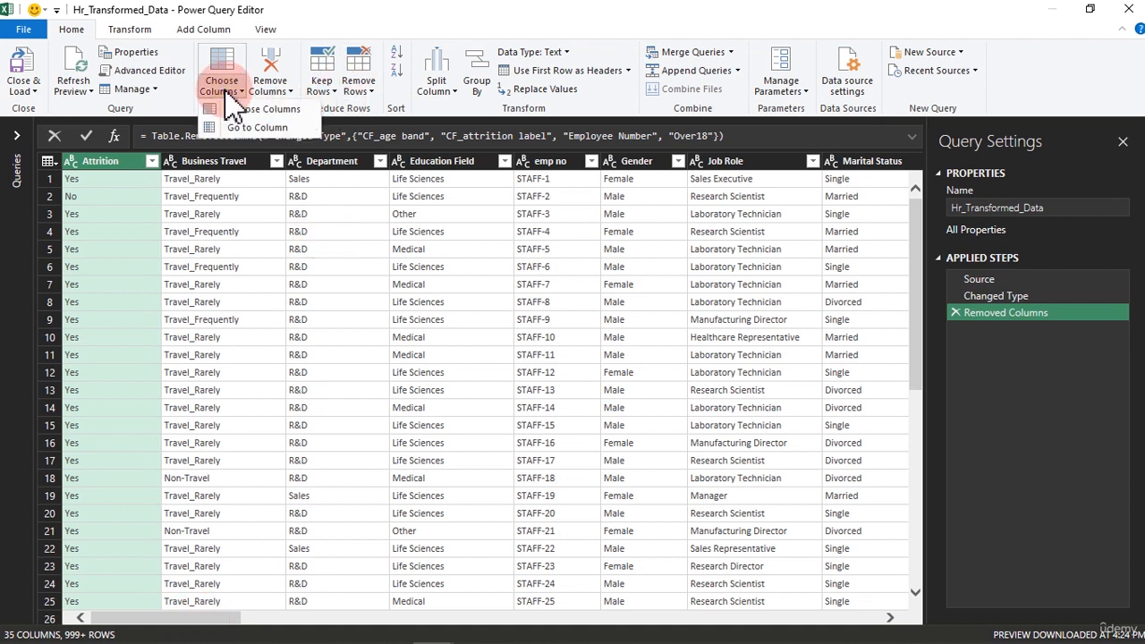
{"action": "left_click", "coordinate": [260, 125]}
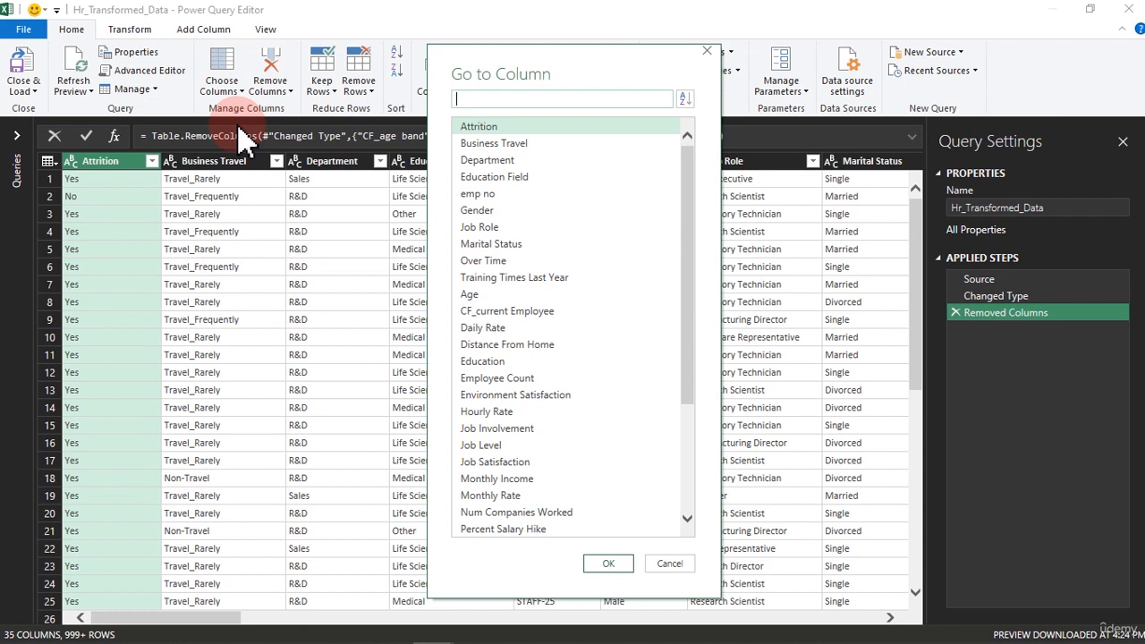
{"action": "left_click", "coordinate": [689, 231]}
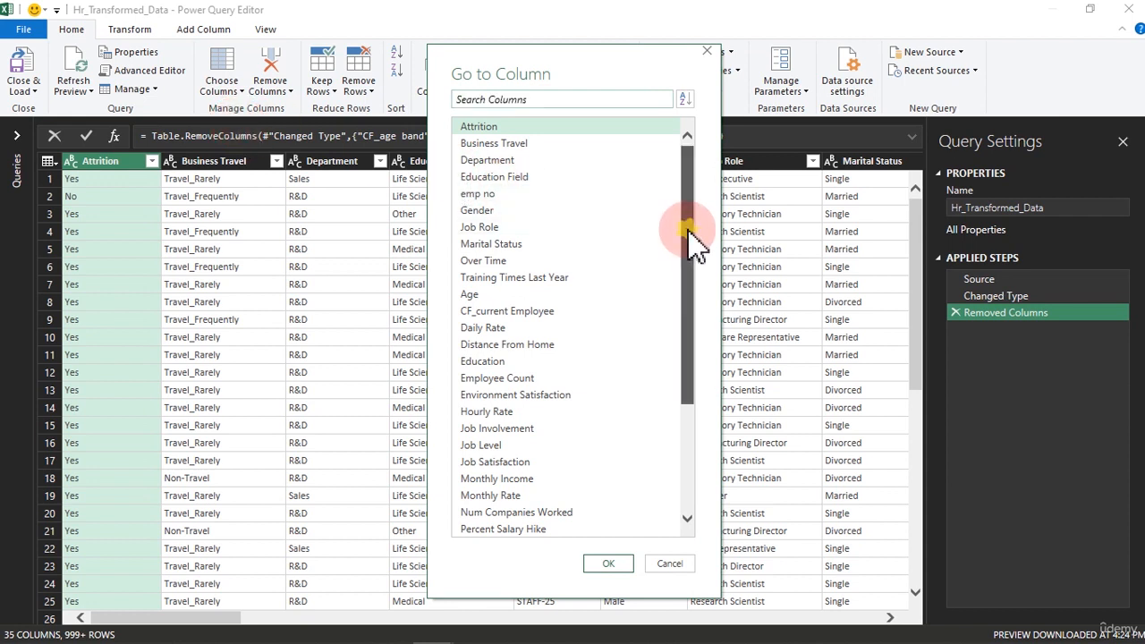
{"action": "left_click_drag", "start_coordinate": [695, 240], "coordinate": [685, 381]}
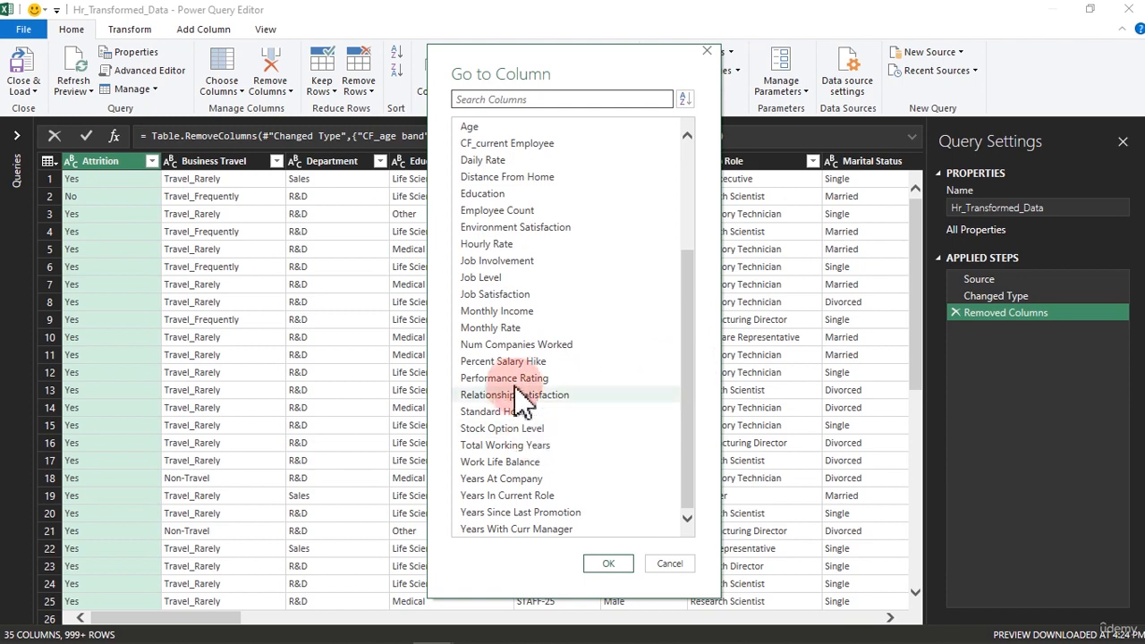
{"action": "left_click", "coordinate": [519, 379]}
{"action": "left_click", "coordinate": [605, 566]}
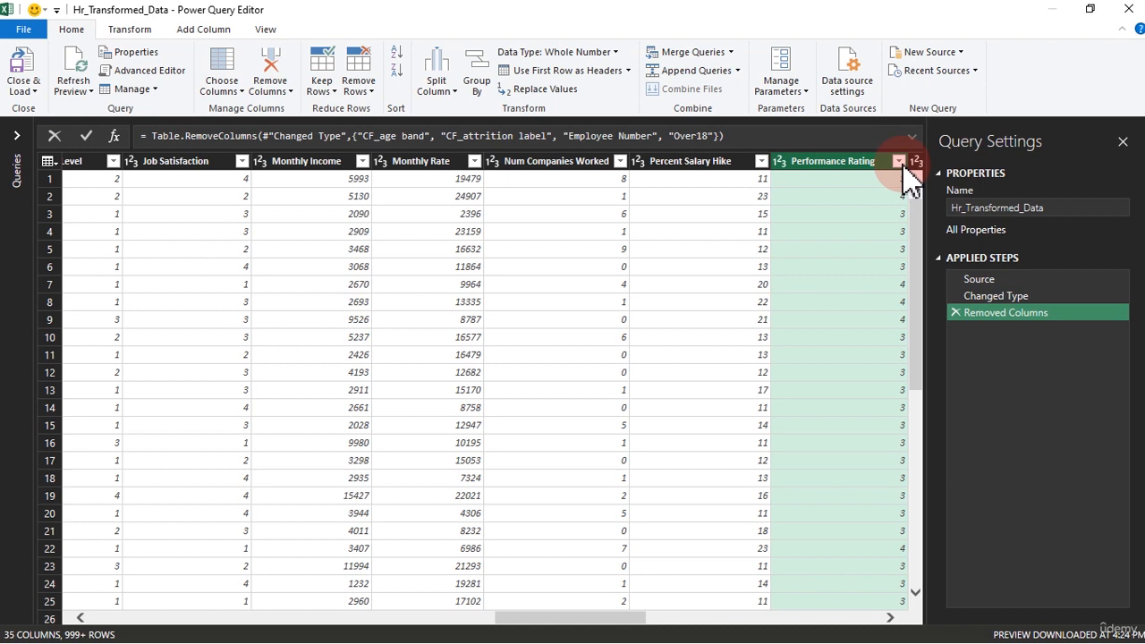
Examine the complete list of distinct values in the Performance Rating column's filter without applying a filter
{"action": "left_click", "coordinate": [899, 162]}
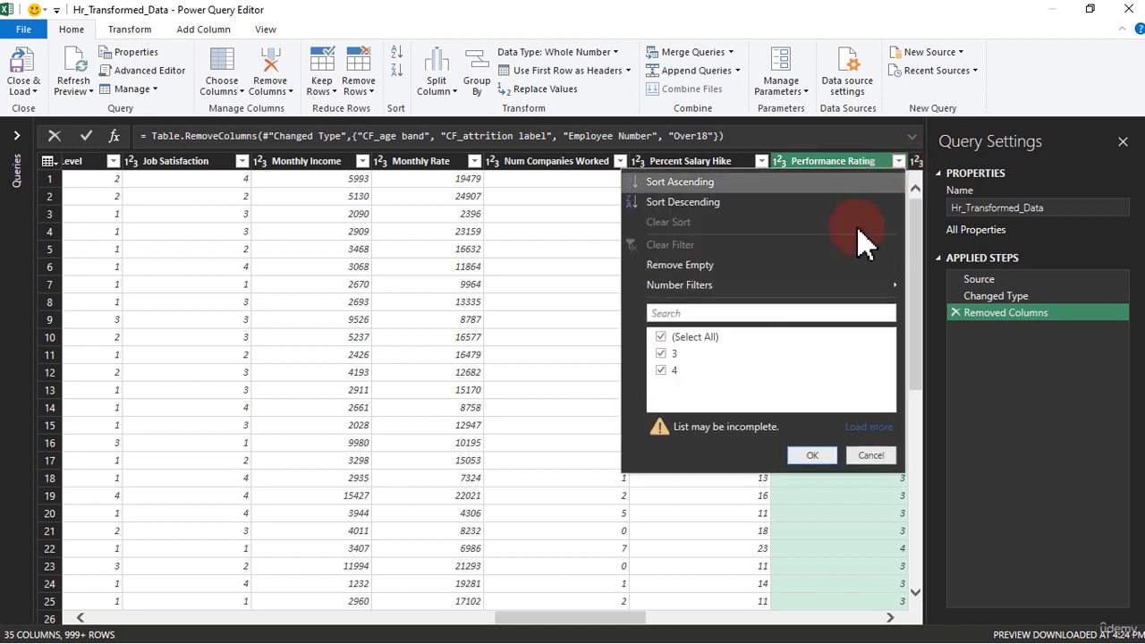
{"action": "left_click", "coordinate": [864, 428]}
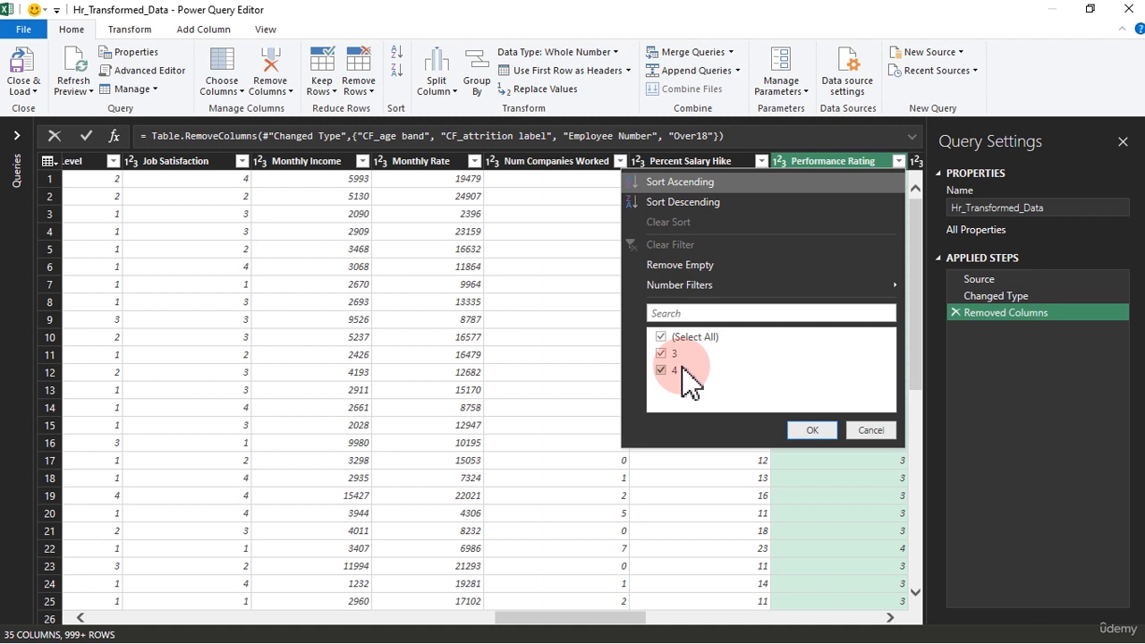
{"action": "left_click", "coordinate": [864, 434]}
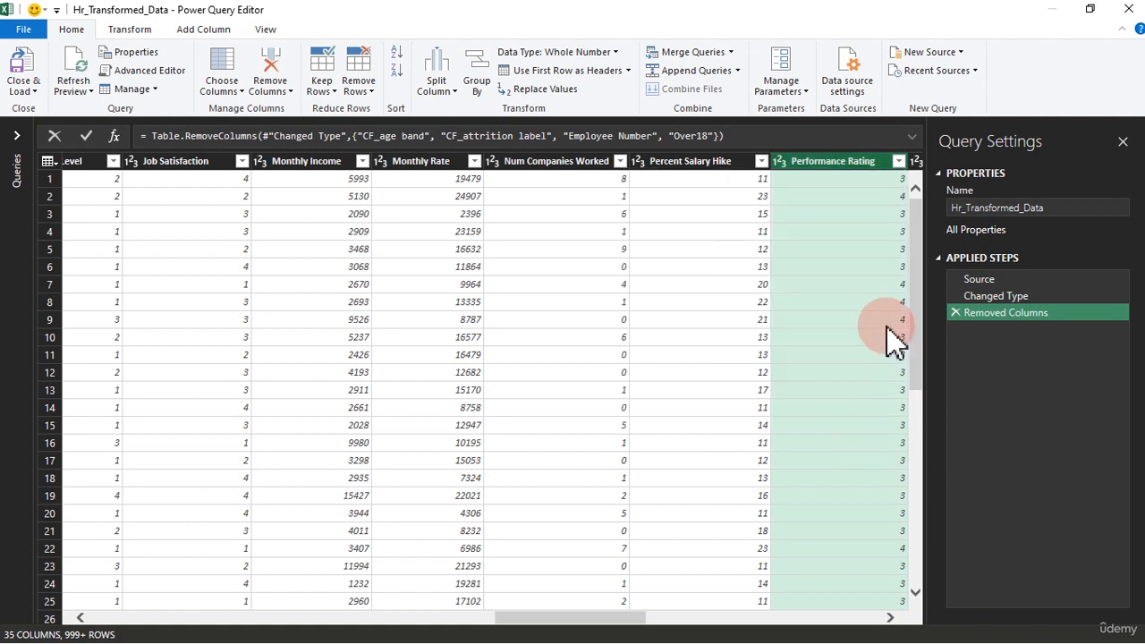
Start a new conditional column and name it "Performance Status"
{"action": "left_click", "coordinate": [204, 29]}
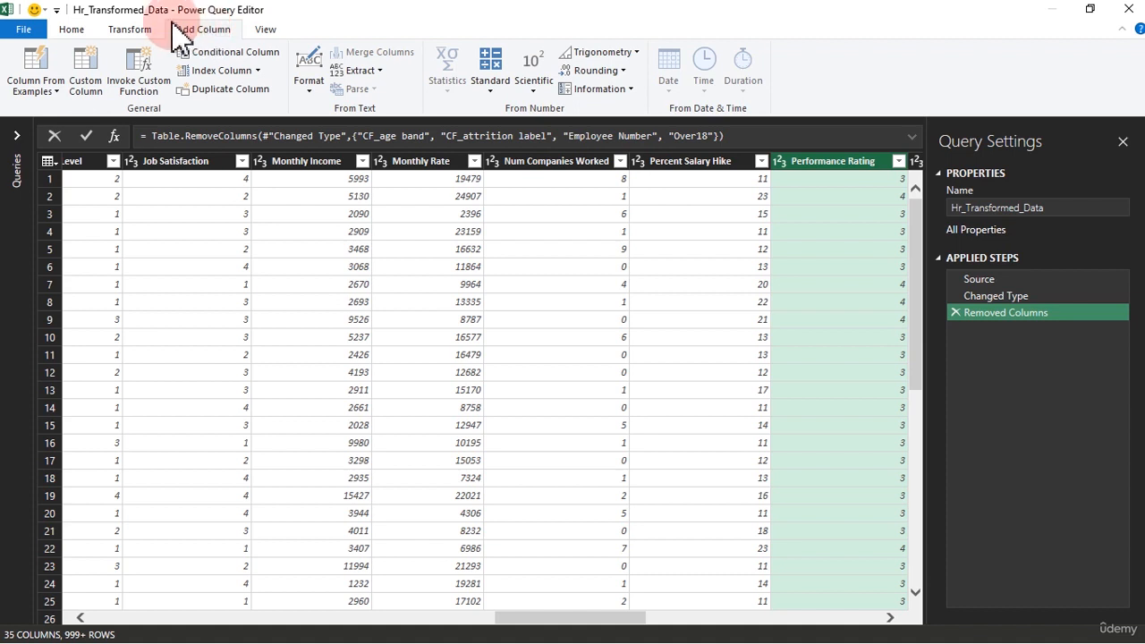
{"action": "left_click", "coordinate": [242, 56]}
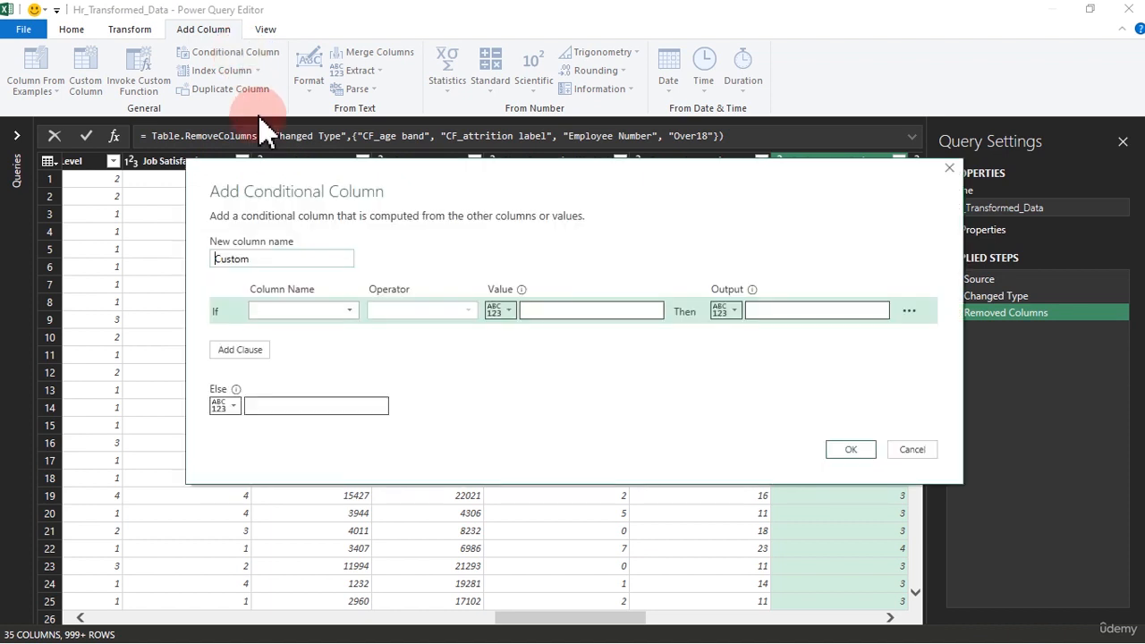
{"action": "left_click", "coordinate": [264, 260]}
{"action": "left_click_drag", "start_coordinate": [264, 260], "coordinate": [202, 278]}
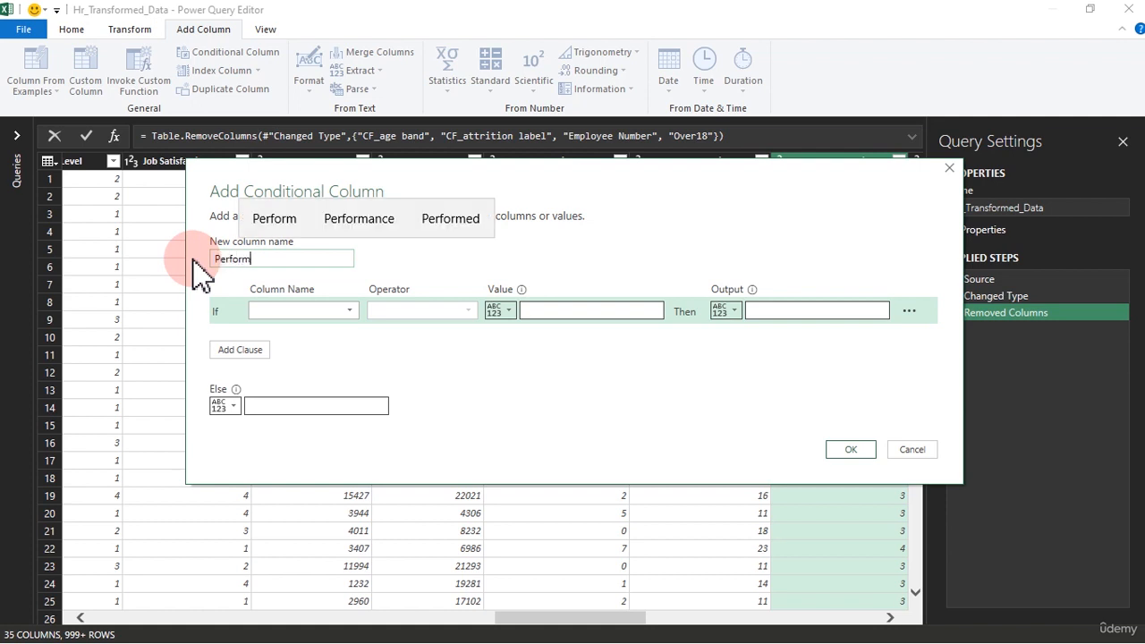
{"action": "type", "text": "Performance"}
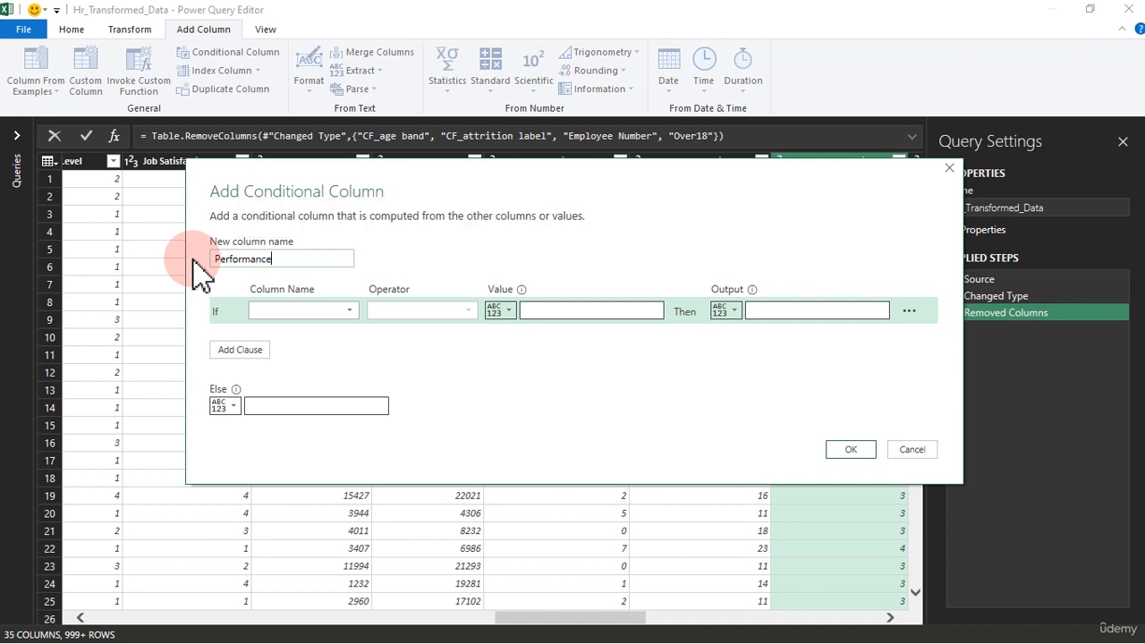
{"action": "type", "text": " Status"}
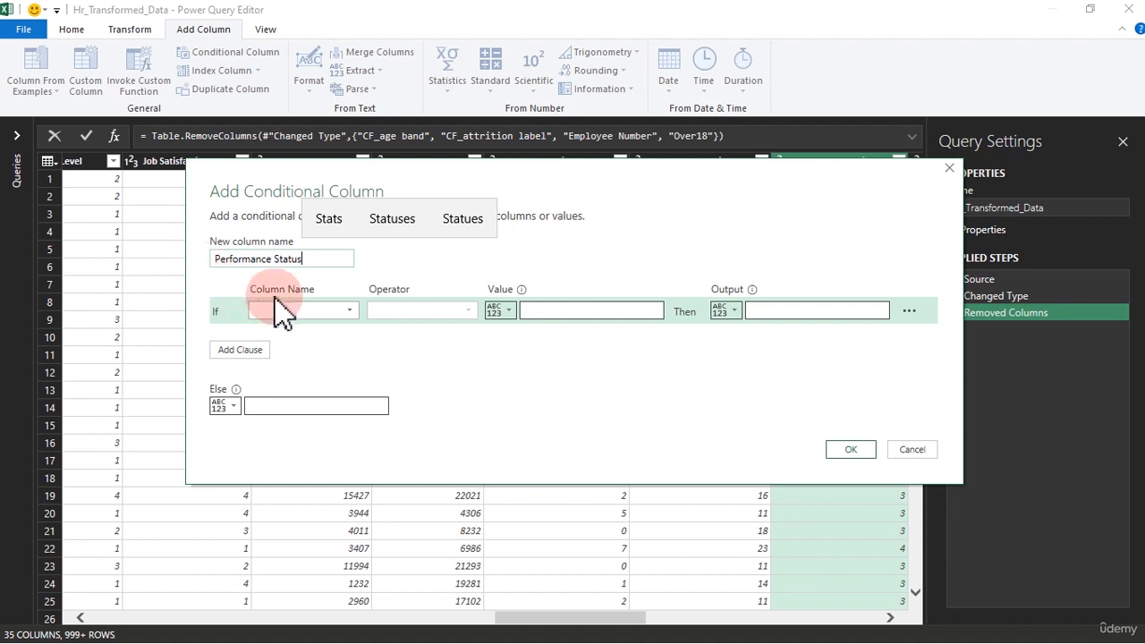
Base the If condition on the Performance Rating column with the equals operator
{"action": "left_click", "coordinate": [293, 312]}
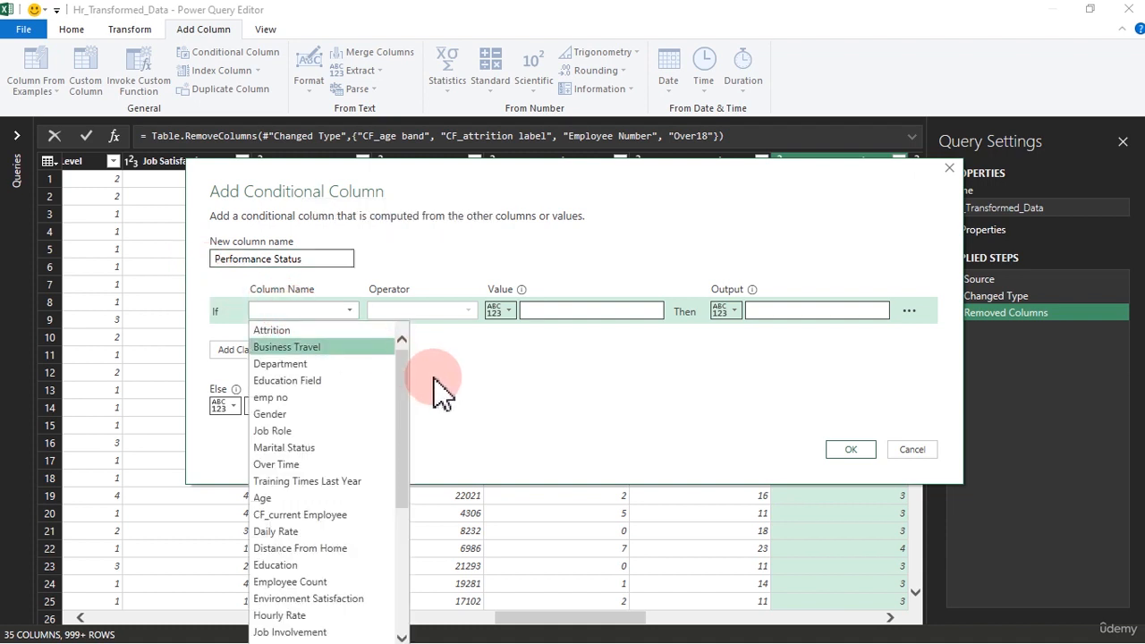
{"action": "left_click_drag", "start_coordinate": [413, 384], "coordinate": [414, 498]}
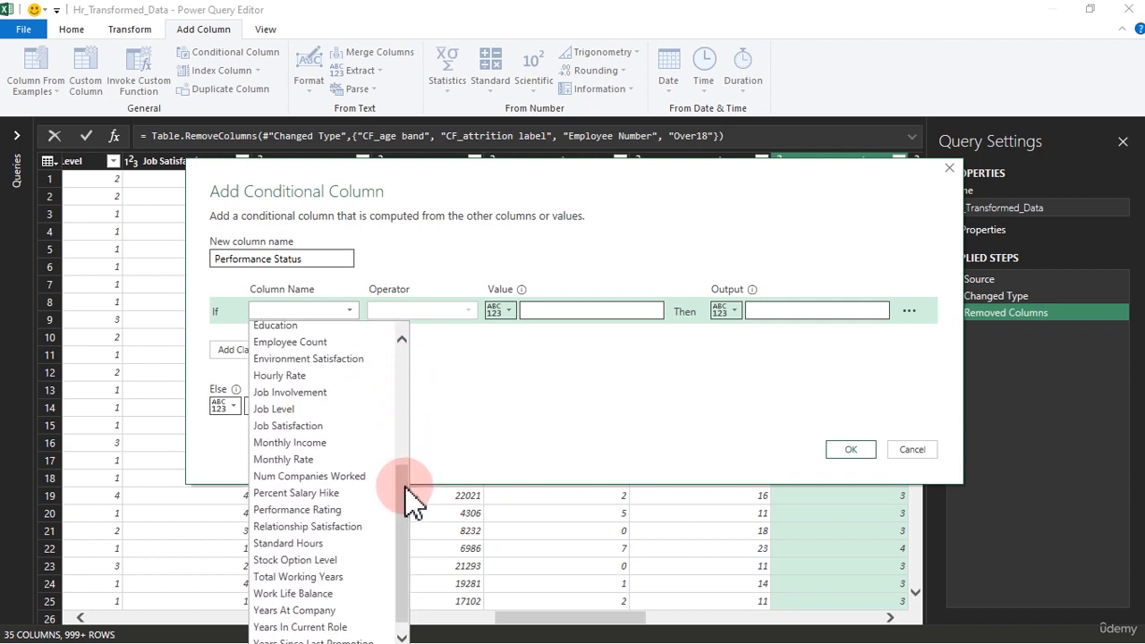
{"action": "left_click", "coordinate": [339, 511]}
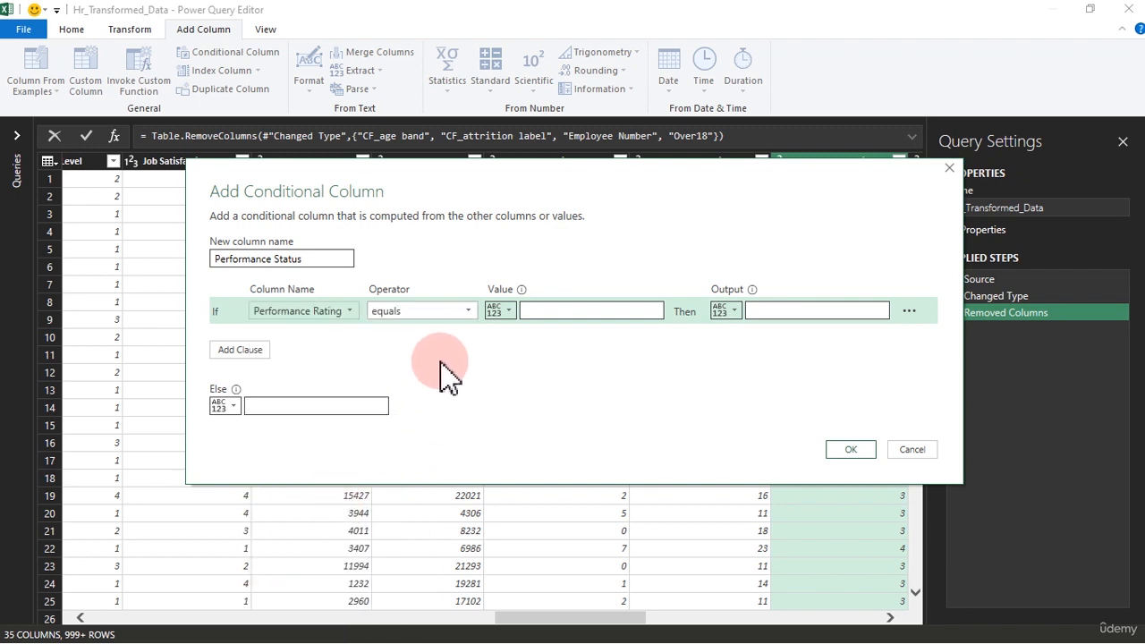
{"action": "left_click", "coordinate": [459, 315]}
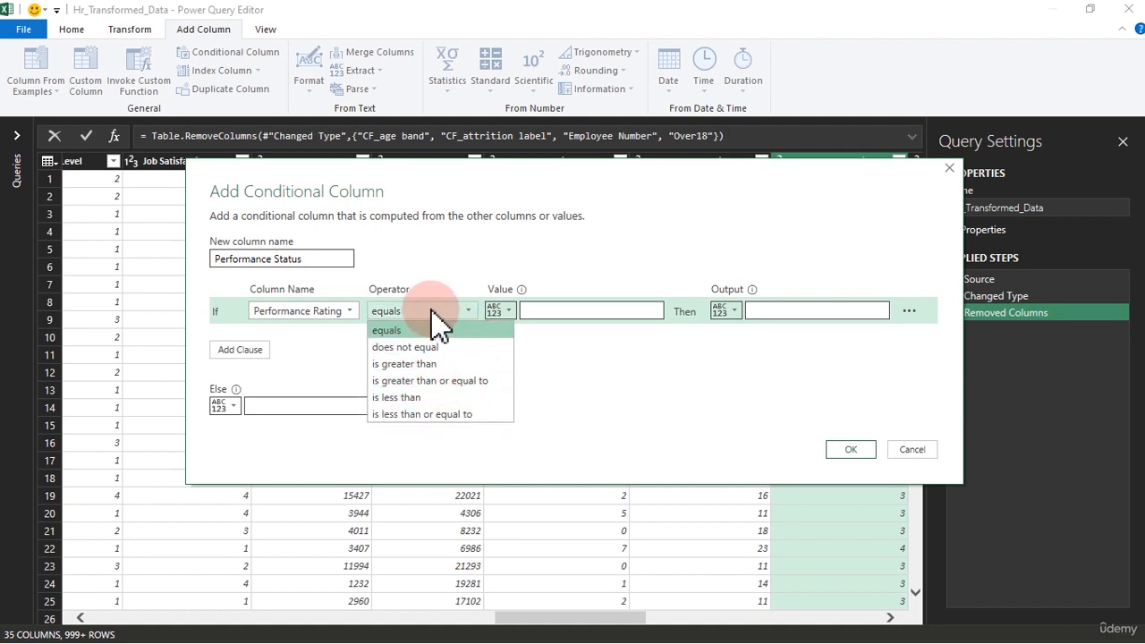
{"action": "left_click", "coordinate": [424, 331]}
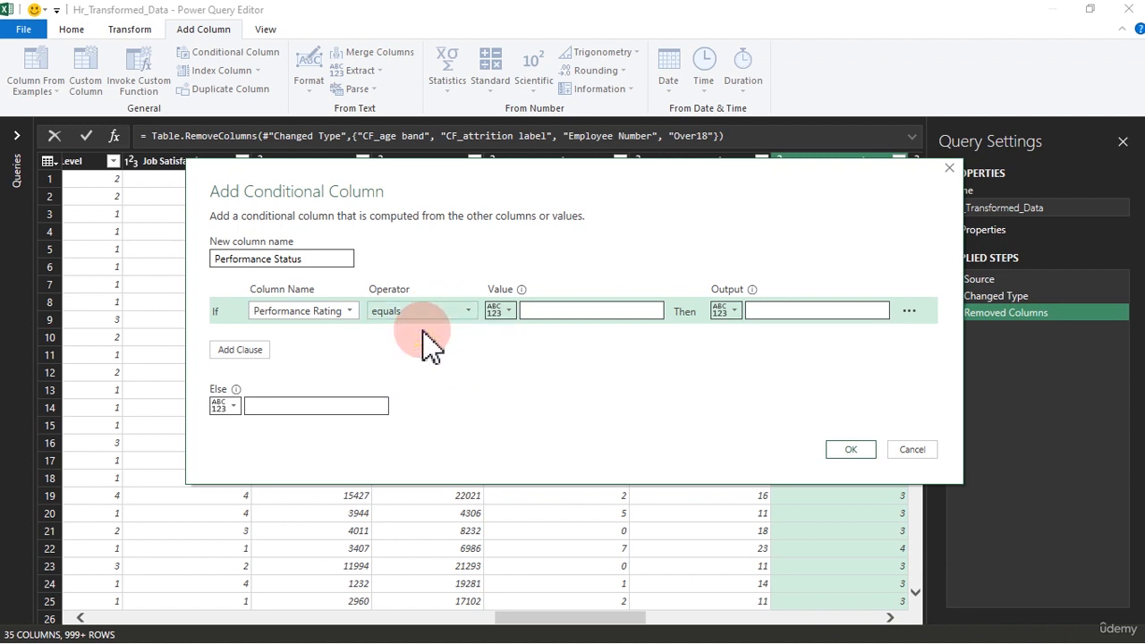
Complete the rule so the value 3 outputs "High" and everything else outputs "Low", and create the conditional column
{"action": "left_click", "coordinate": [546, 316]}
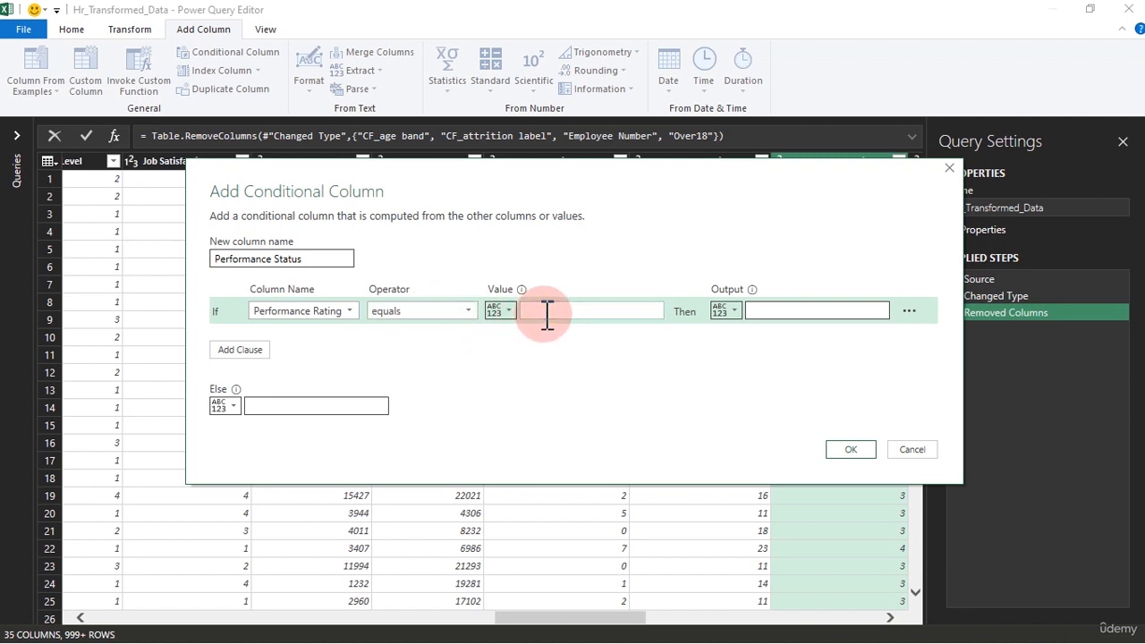
{"action": "left_click", "coordinate": [782, 315]}
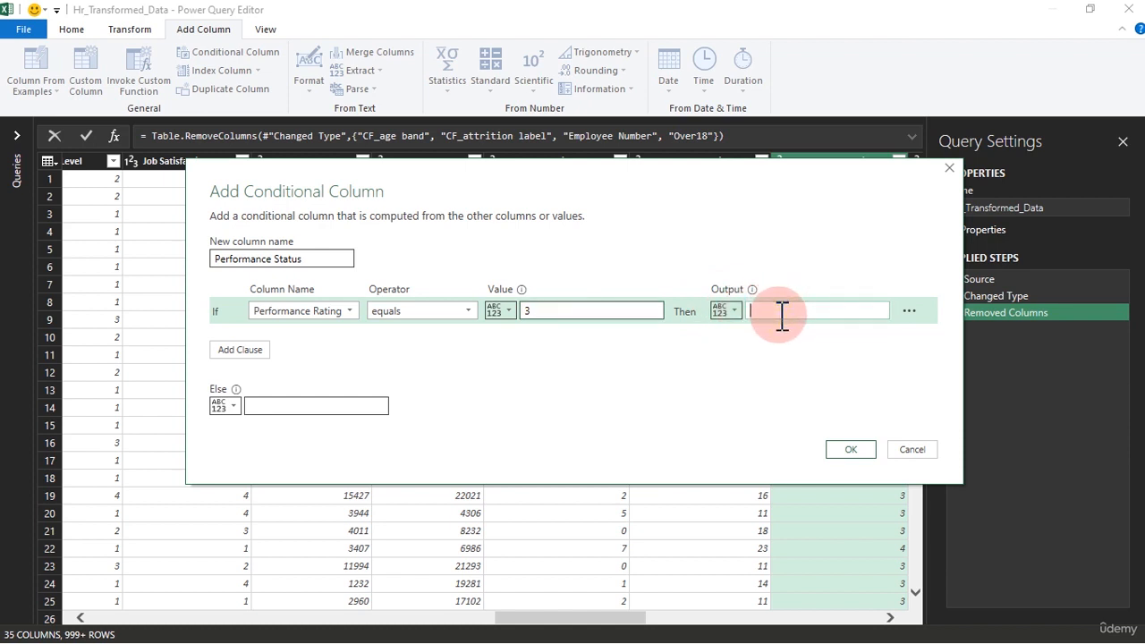
{"action": "left_click", "coordinate": [271, 407]}
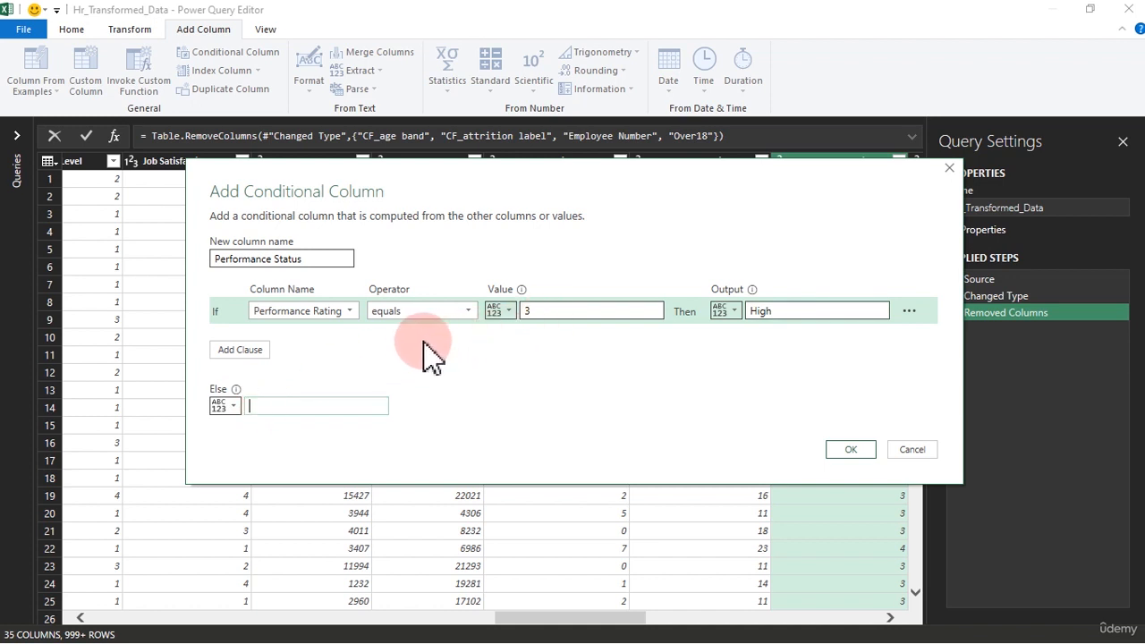
{"action": "left_click", "coordinate": [295, 409]}
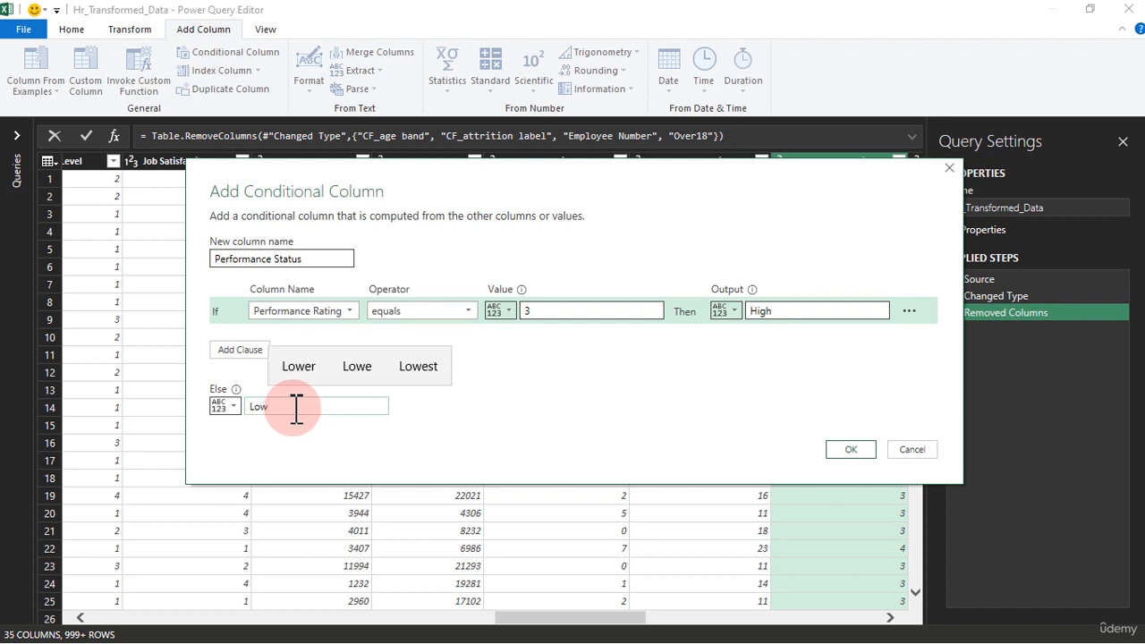
{"action": "left_click", "coordinate": [518, 362]}
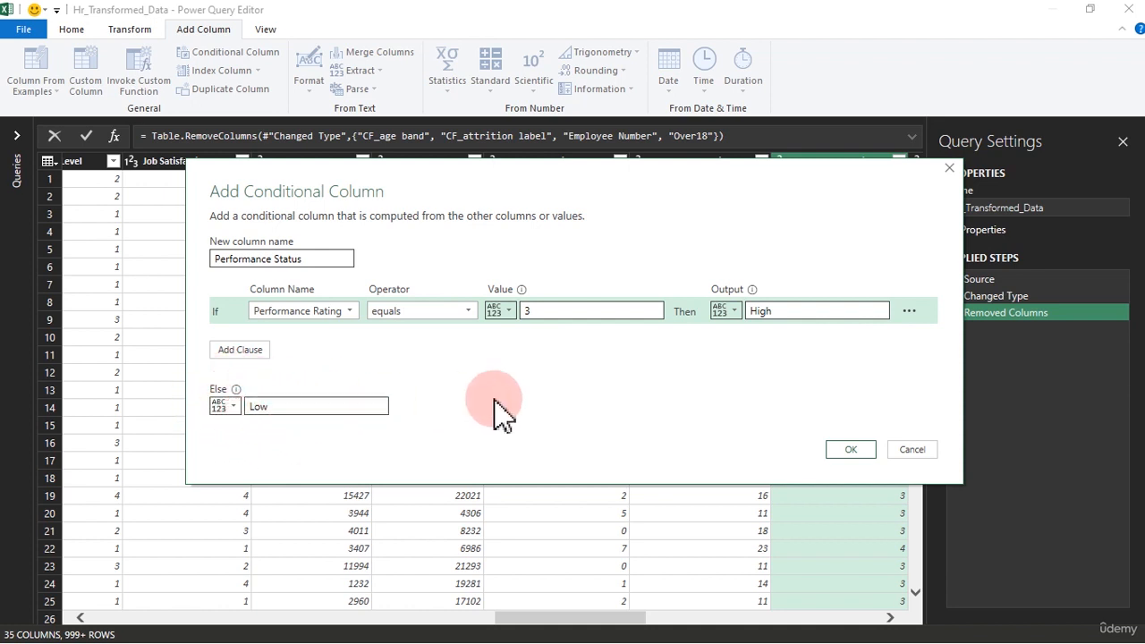
{"action": "left_click", "coordinate": [912, 313]}
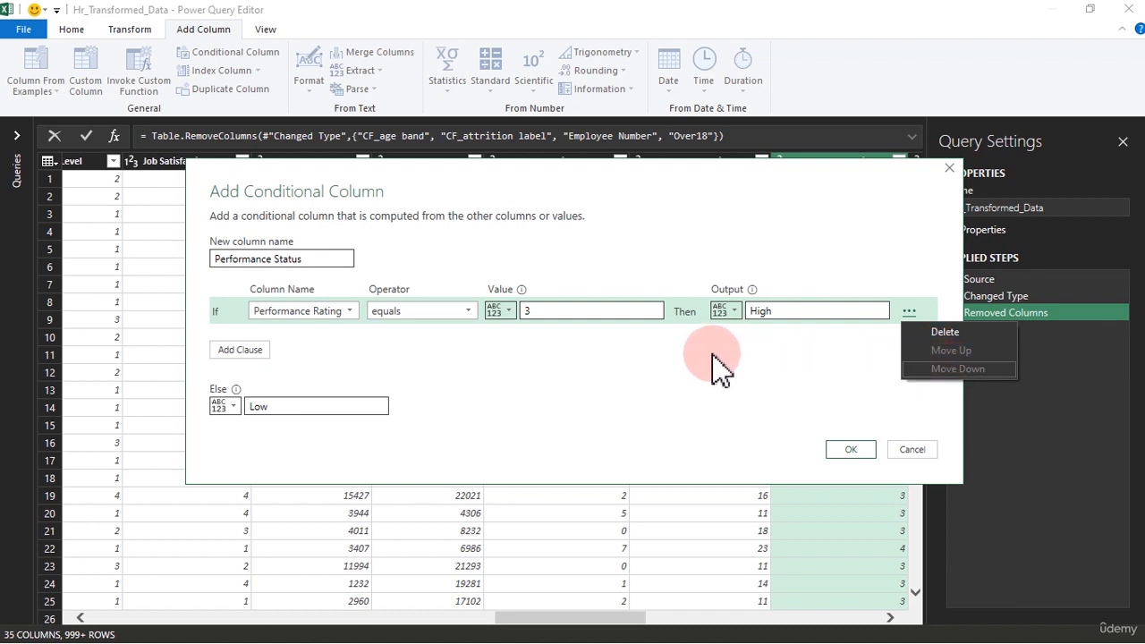
{"action": "left_click", "coordinate": [608, 362]}
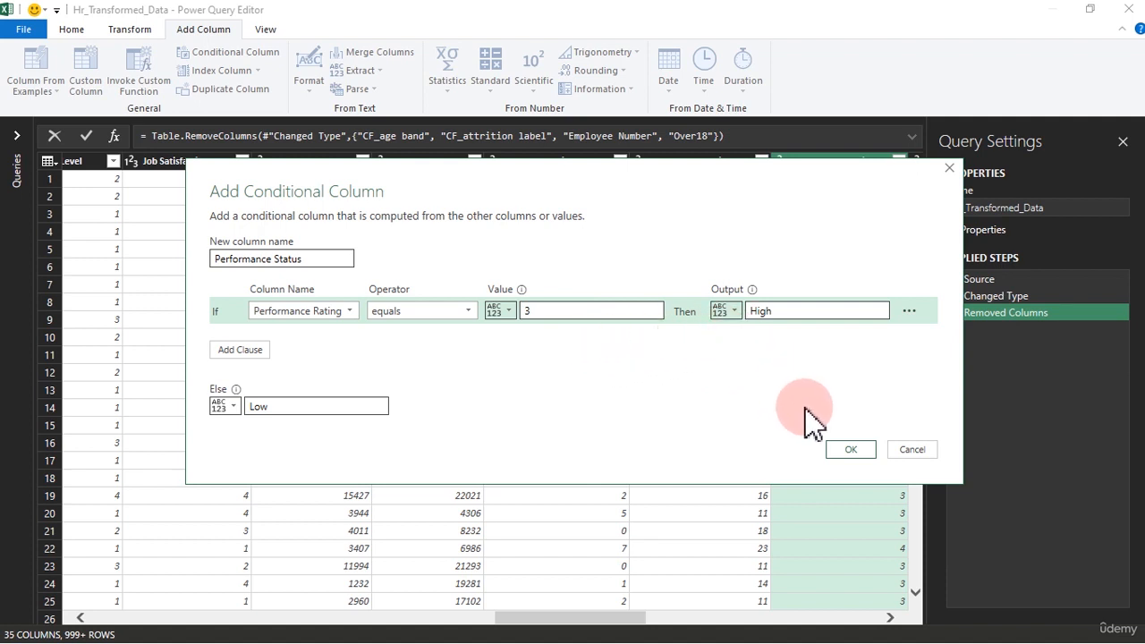
{"action": "left_click", "coordinate": [847, 450]}
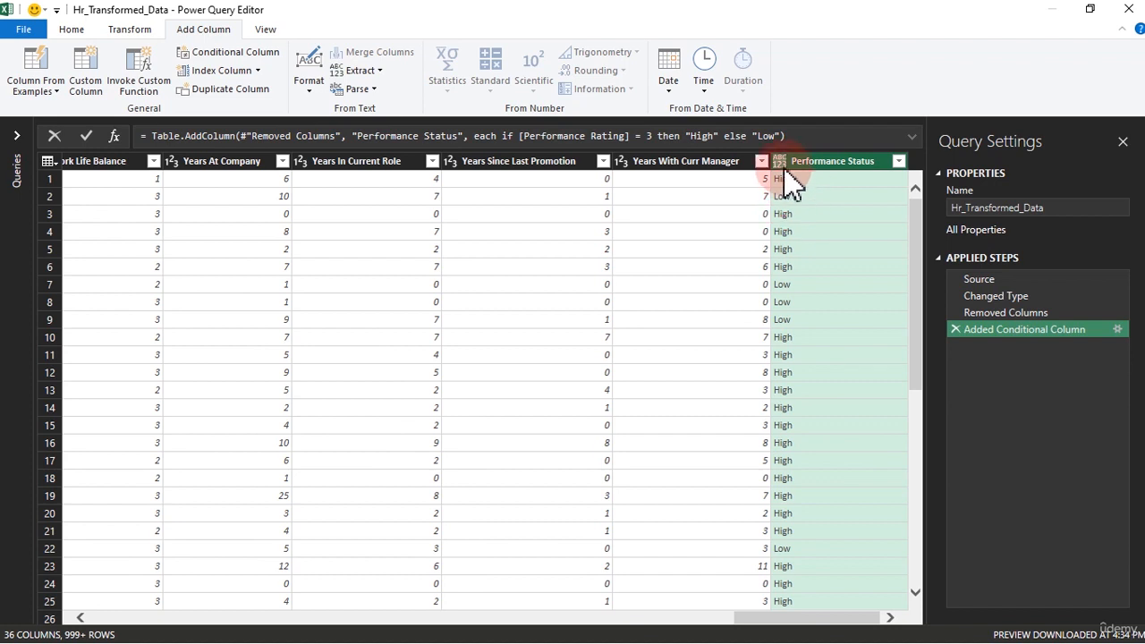
Change the data type of the Performance Status column to Text
{"action": "left_click", "coordinate": [782, 165]}
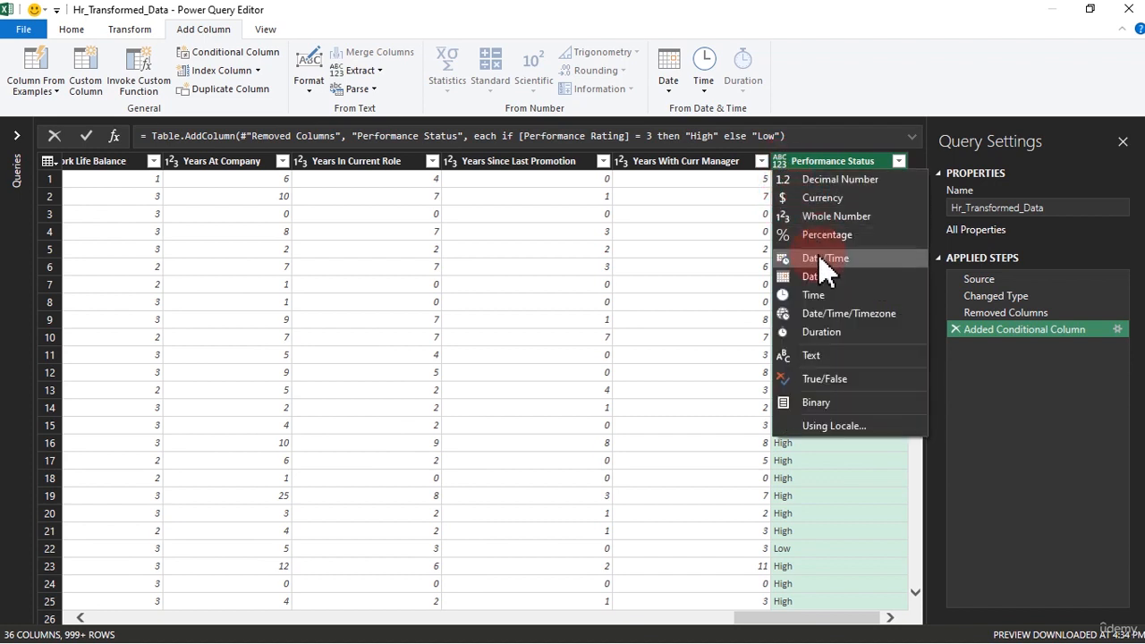
{"action": "left_click", "coordinate": [814, 354]}
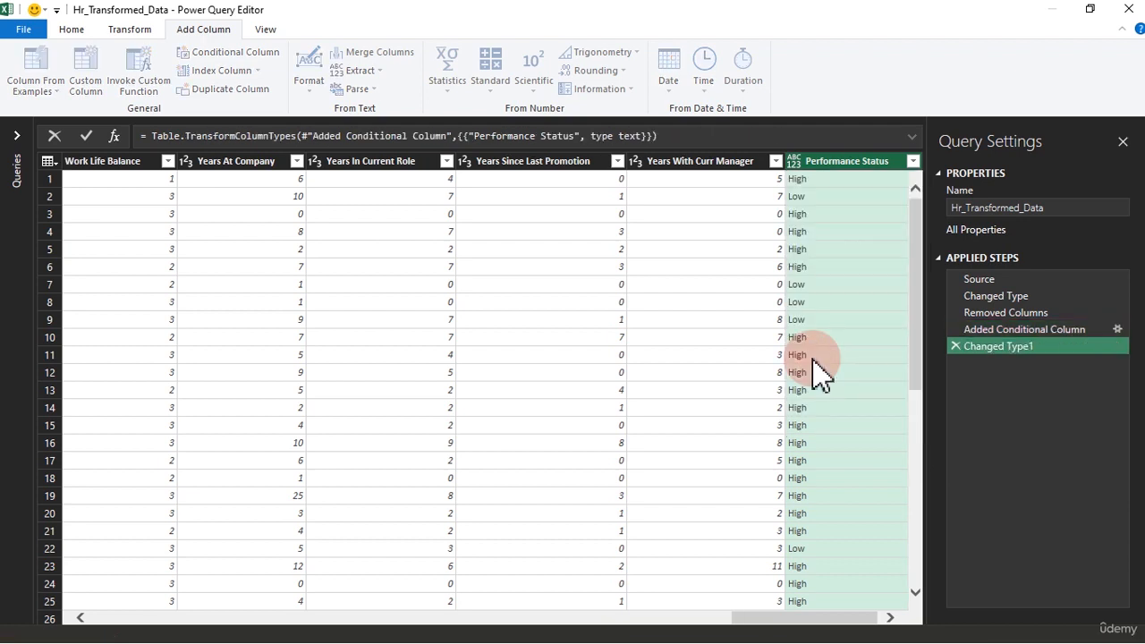
{"action": "left_click", "coordinate": [831, 240]}
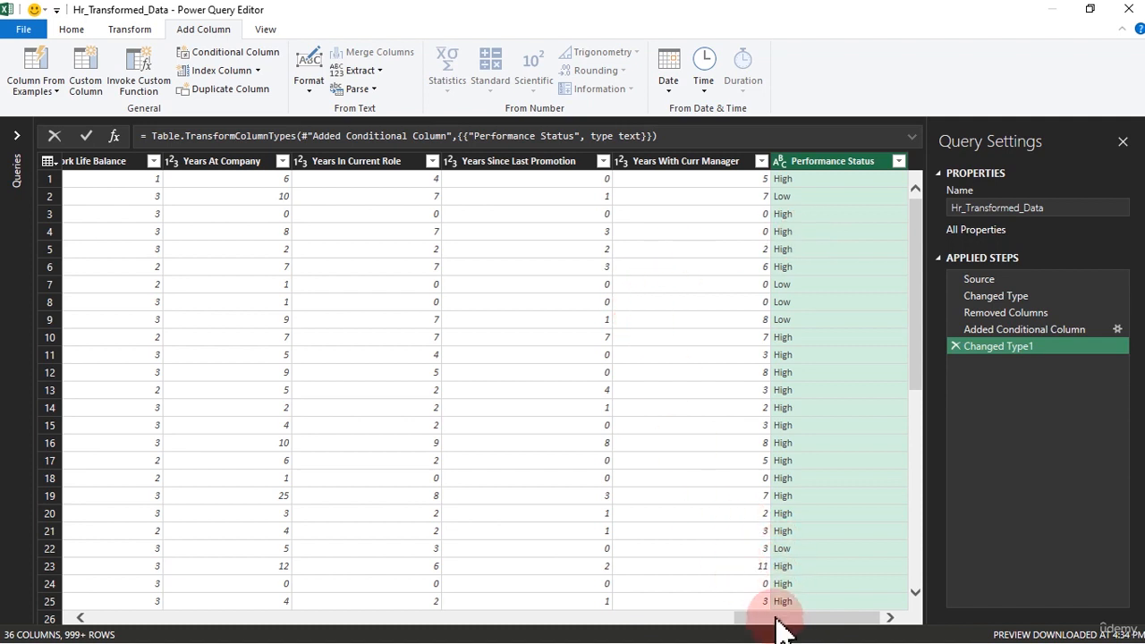
Examine the full range of values in the Age column's filter list, loading the complete list
{"action": "left_click_drag", "start_coordinate": [775, 617], "coordinate": [289, 621]}
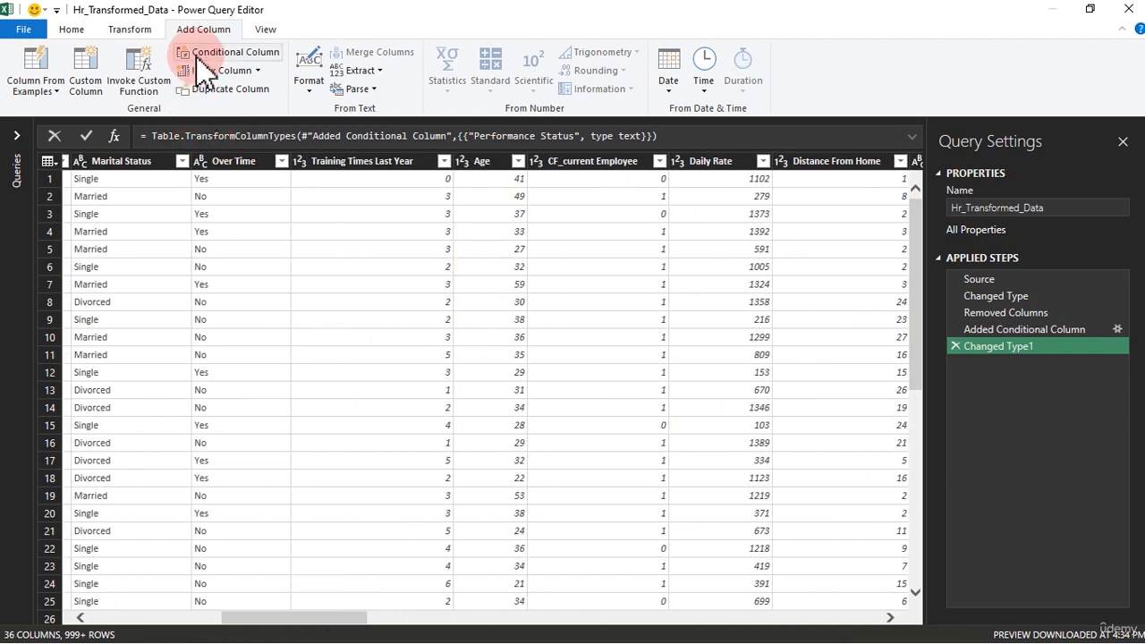
{"action": "left_click", "coordinate": [72, 30]}
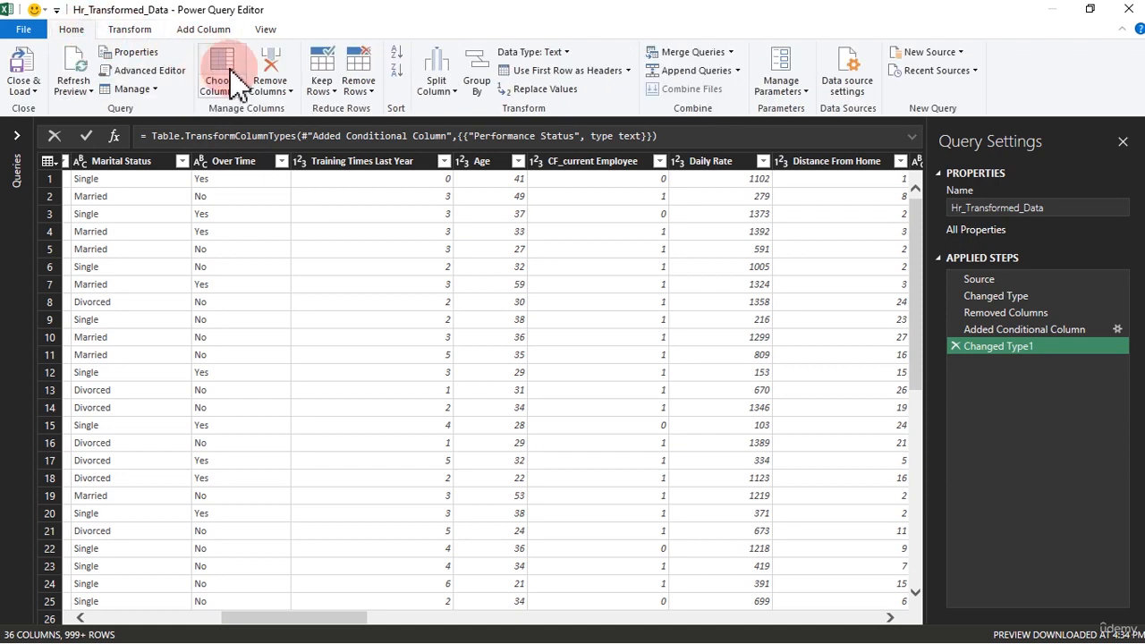
{"action": "left_click", "coordinate": [497, 162]}
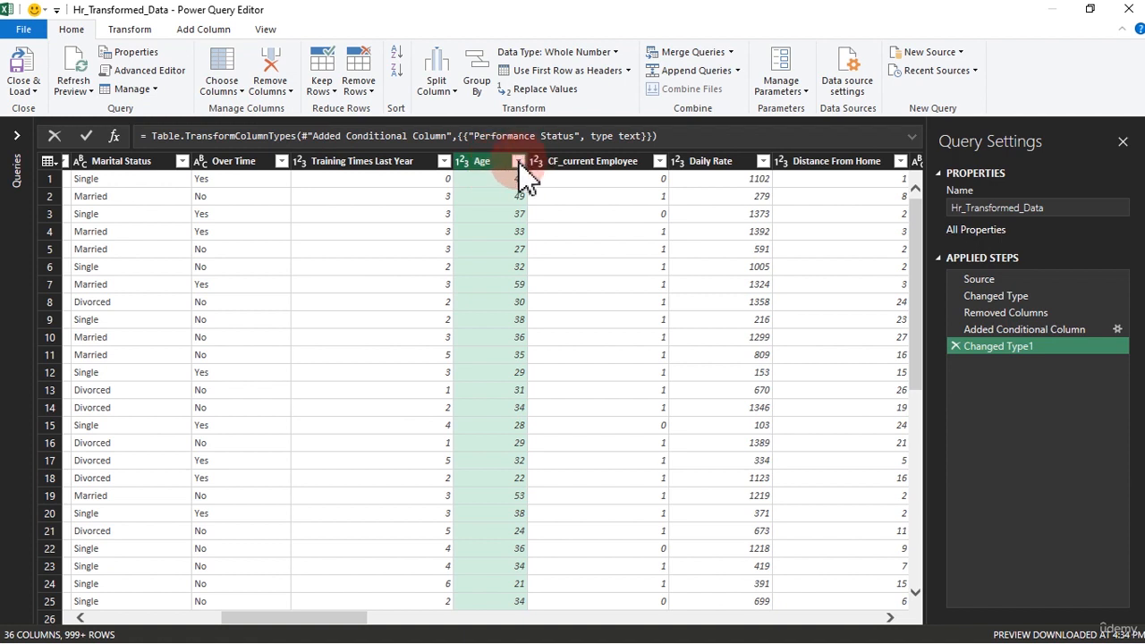
{"action": "left_click", "coordinate": [517, 162]}
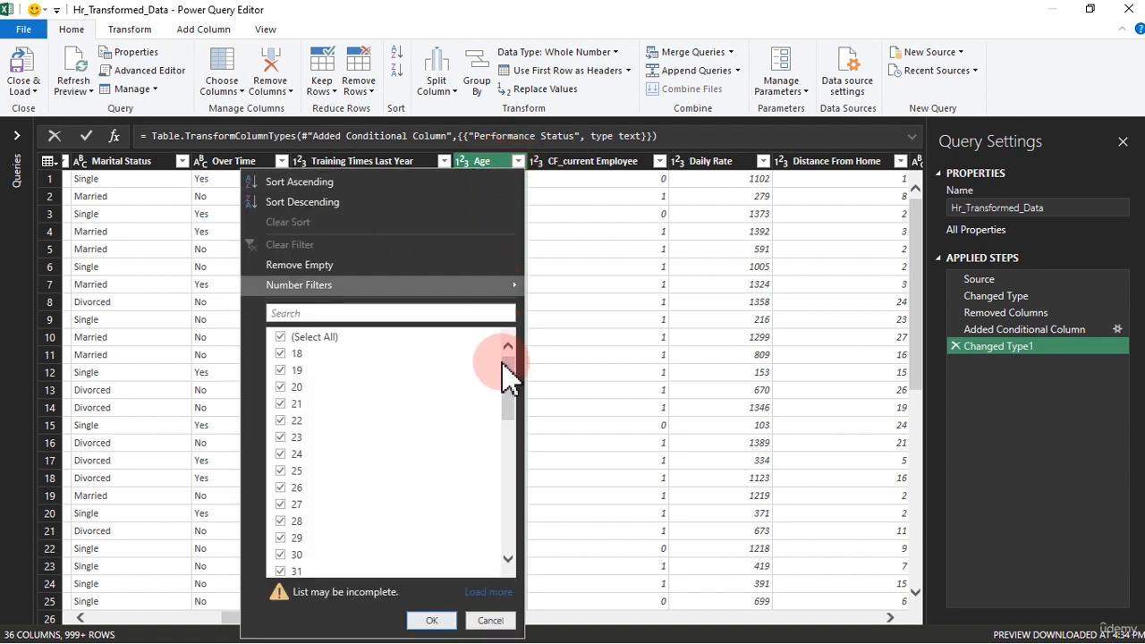
{"action": "left_click", "coordinate": [491, 592]}
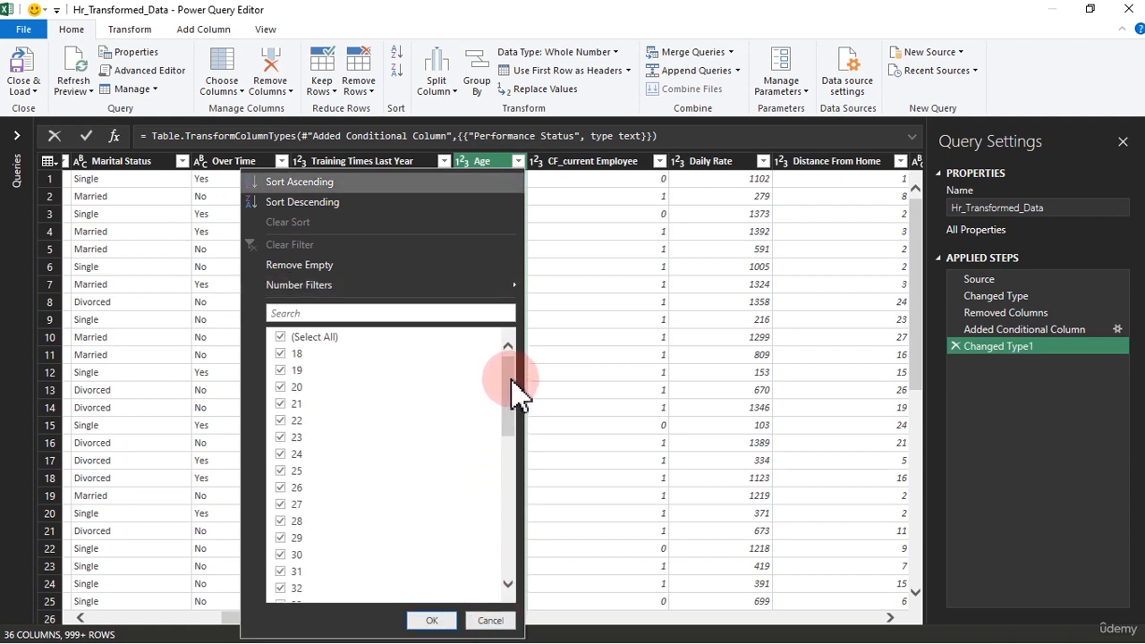
{"action": "left_click_drag", "start_coordinate": [512, 378], "coordinate": [514, 344]}
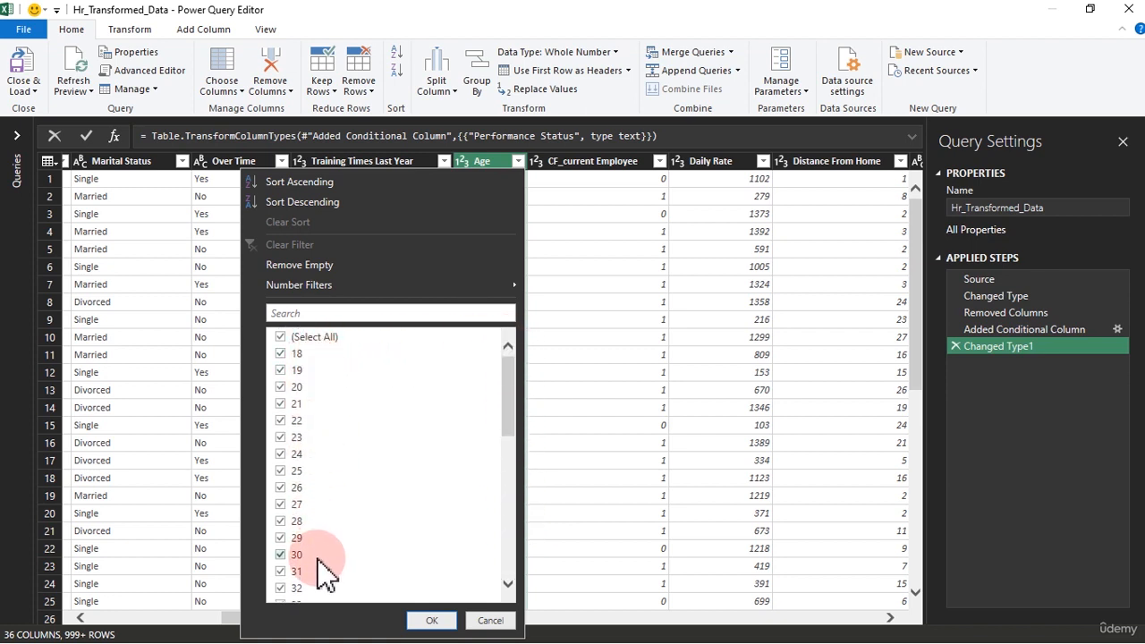
{"action": "left_click_drag", "start_coordinate": [511, 424], "coordinate": [512, 583]}
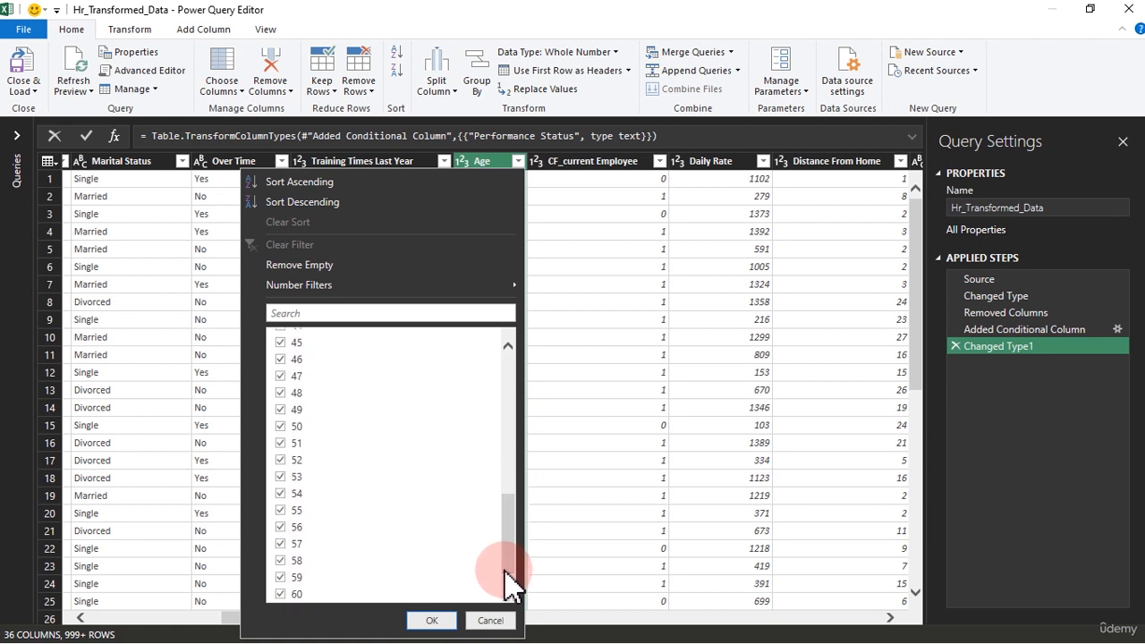
{"action": "left_click_drag", "start_coordinate": [506, 562], "coordinate": [508, 368]}
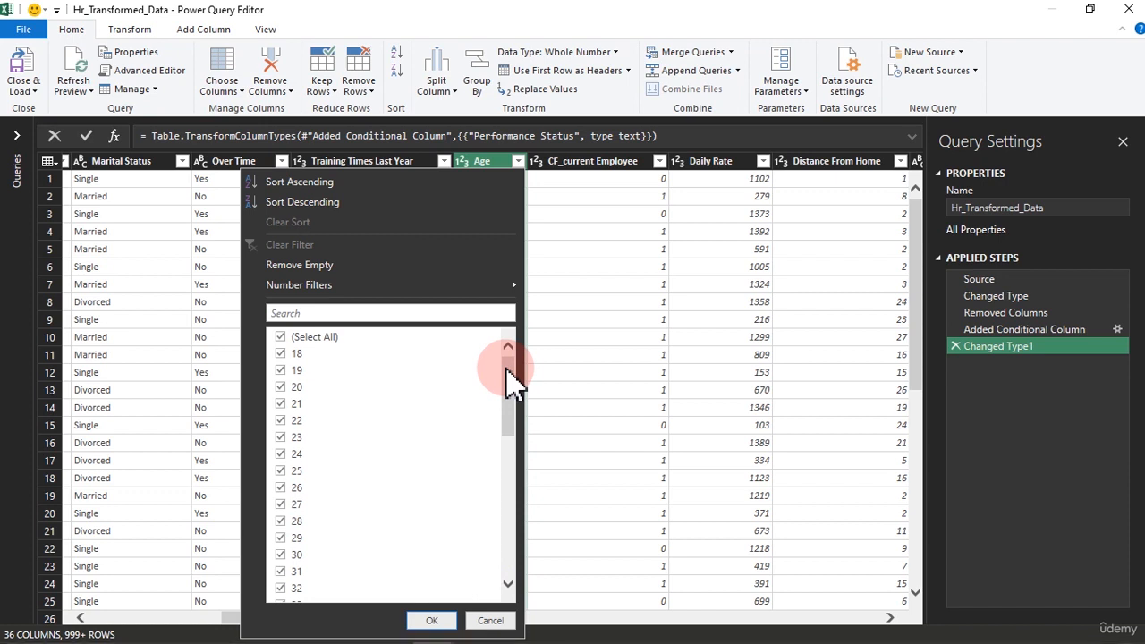
{"action": "left_click_drag", "start_coordinate": [507, 367], "coordinate": [524, 280]}
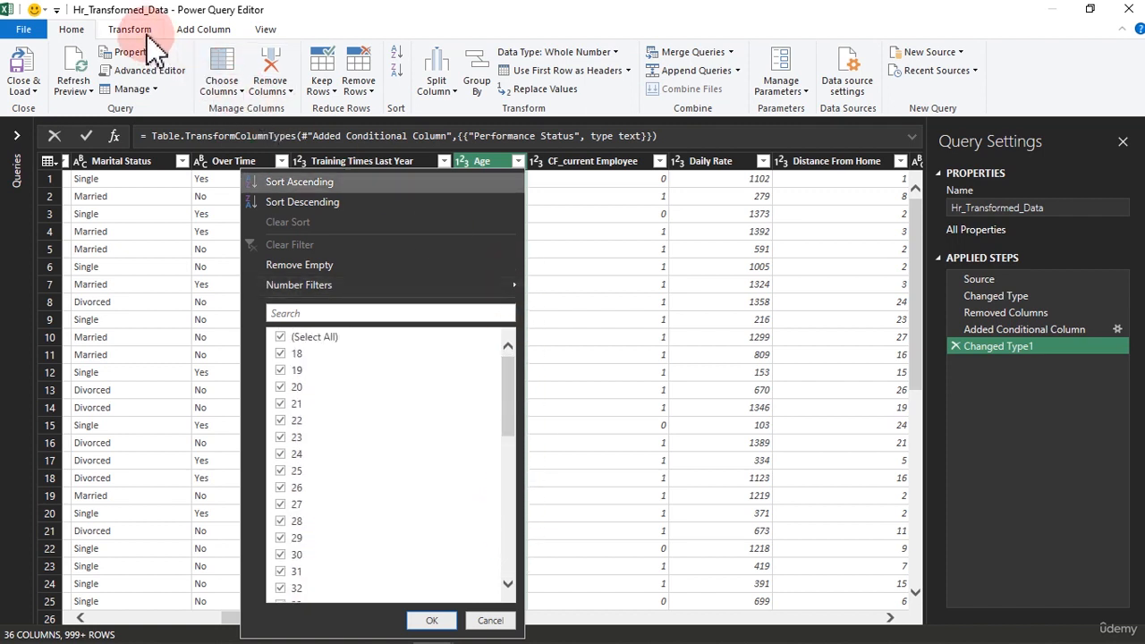
Start a new conditional column and name it "Age Bucket"
{"action": "left_click", "coordinate": [202, 32]}
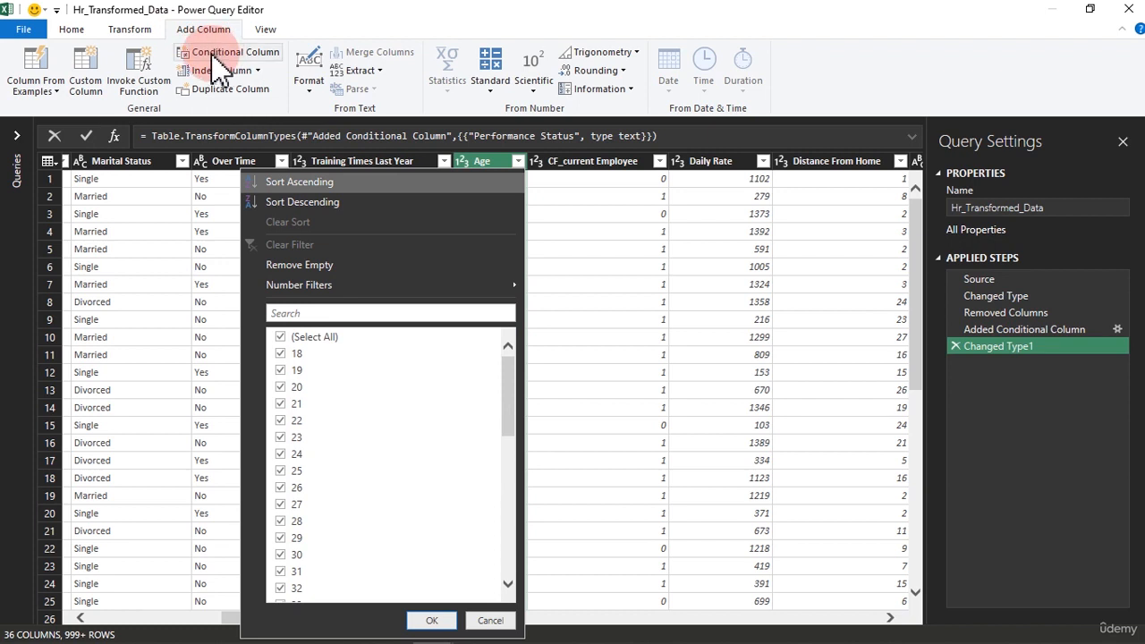
{"action": "left_click", "coordinate": [223, 61]}
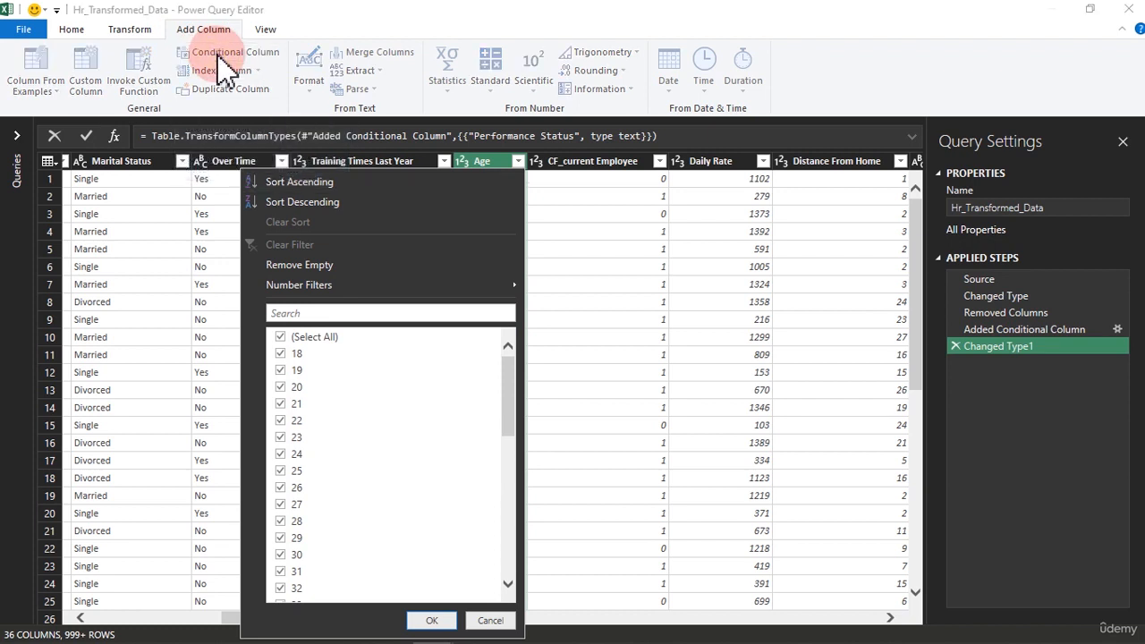
{"action": "left_click", "coordinate": [279, 258]}
{"action": "left_click_drag", "start_coordinate": [275, 251], "coordinate": [184, 262]}
{"action": "type", "text": "A"}
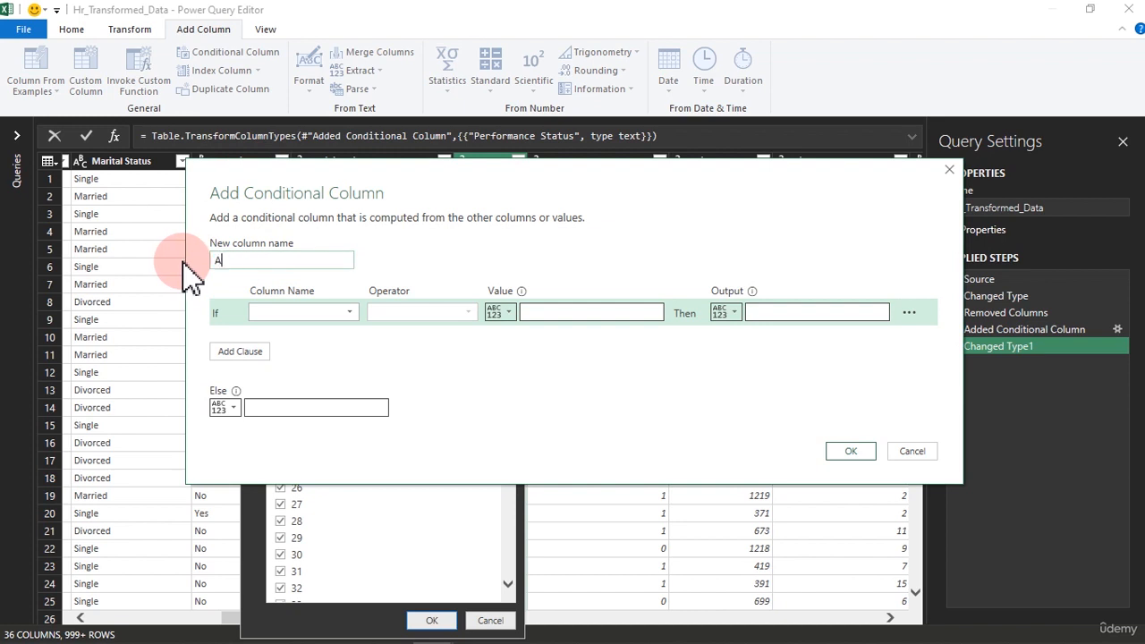
{"action": "type", "text": "ge Bug"}
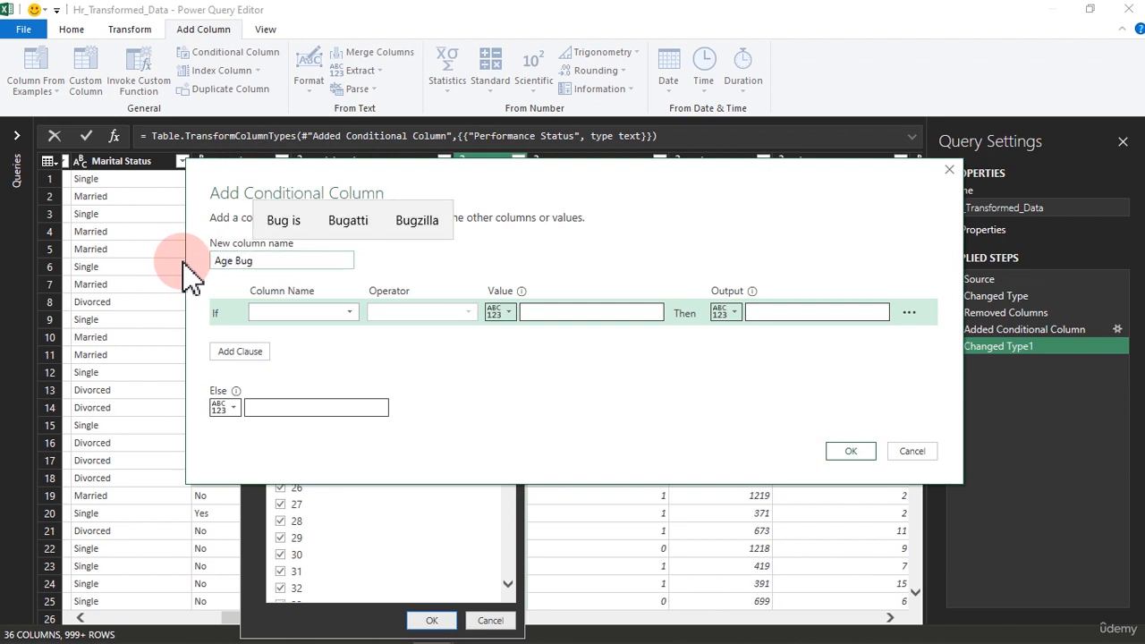
{"action": "key", "text": "BackSpace"}
{"action": "type", "text": "c"}
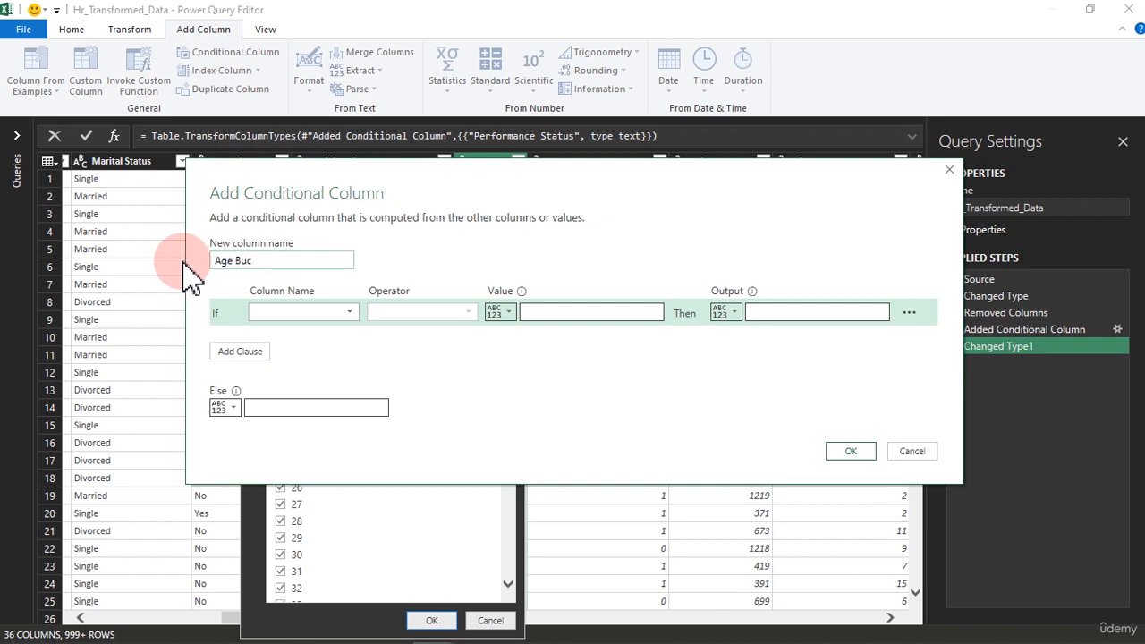
{"action": "type", "text": "ket"}
Set the If condition so that Age is less than or equal to 25 outputs "18-25"
{"action": "left_click", "coordinate": [276, 319]}
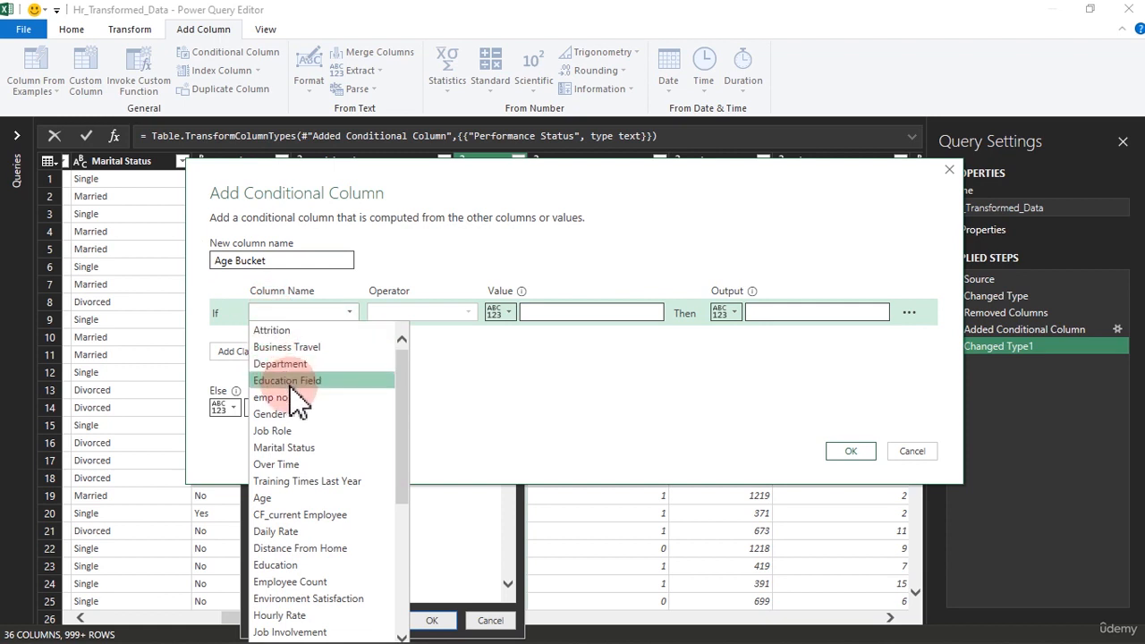
{"action": "left_click", "coordinate": [293, 497]}
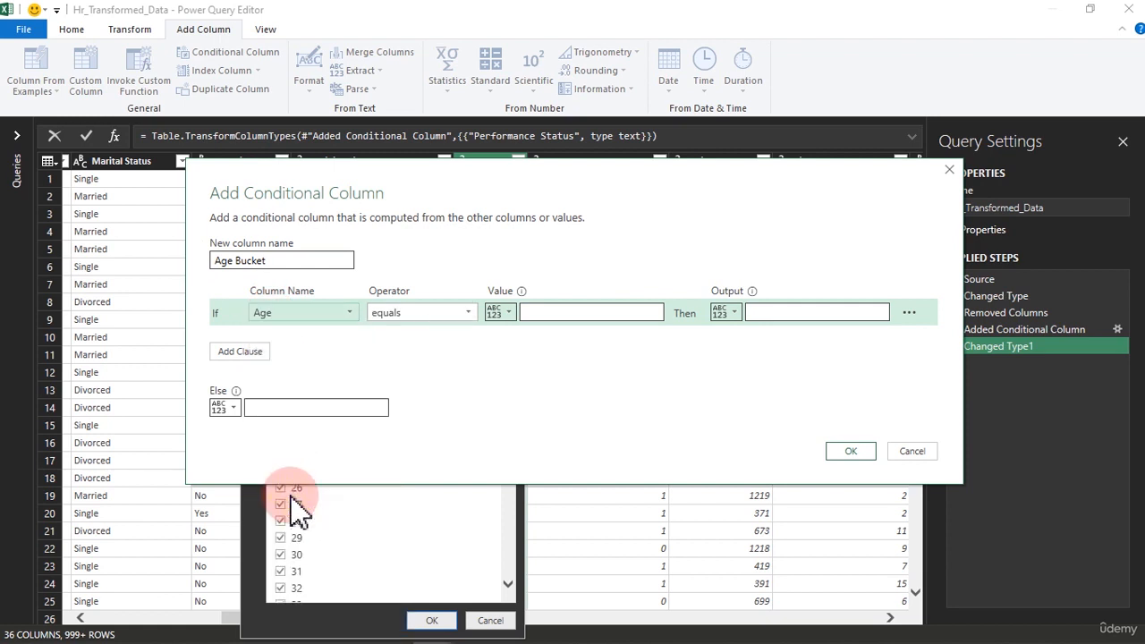
{"action": "left_click", "coordinate": [413, 319]}
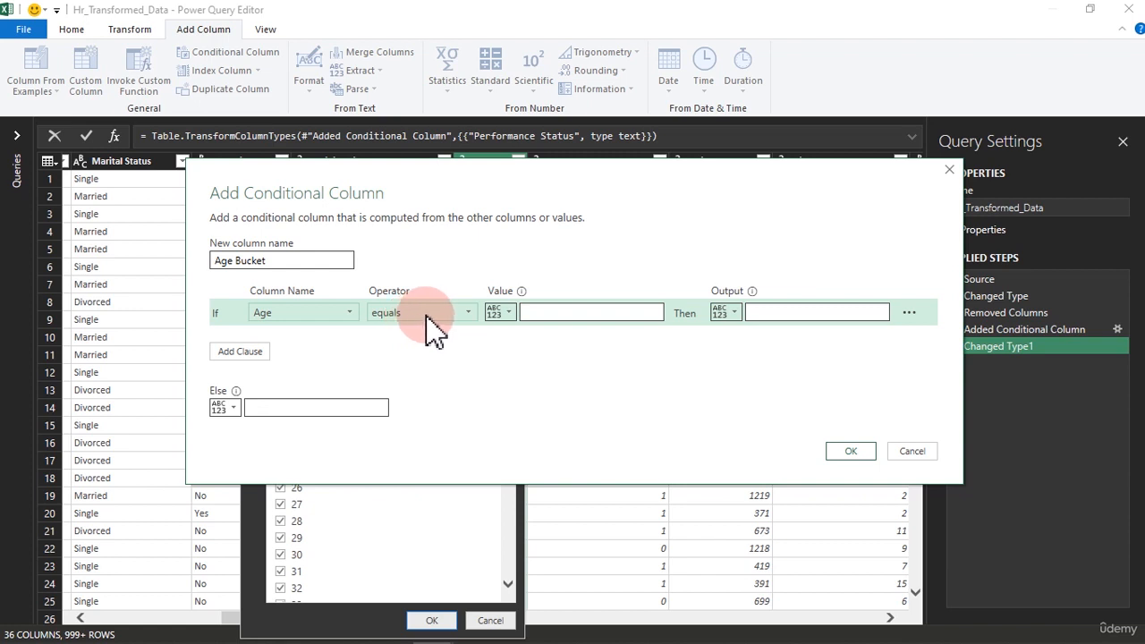
{"action": "left_click", "coordinate": [417, 320]}
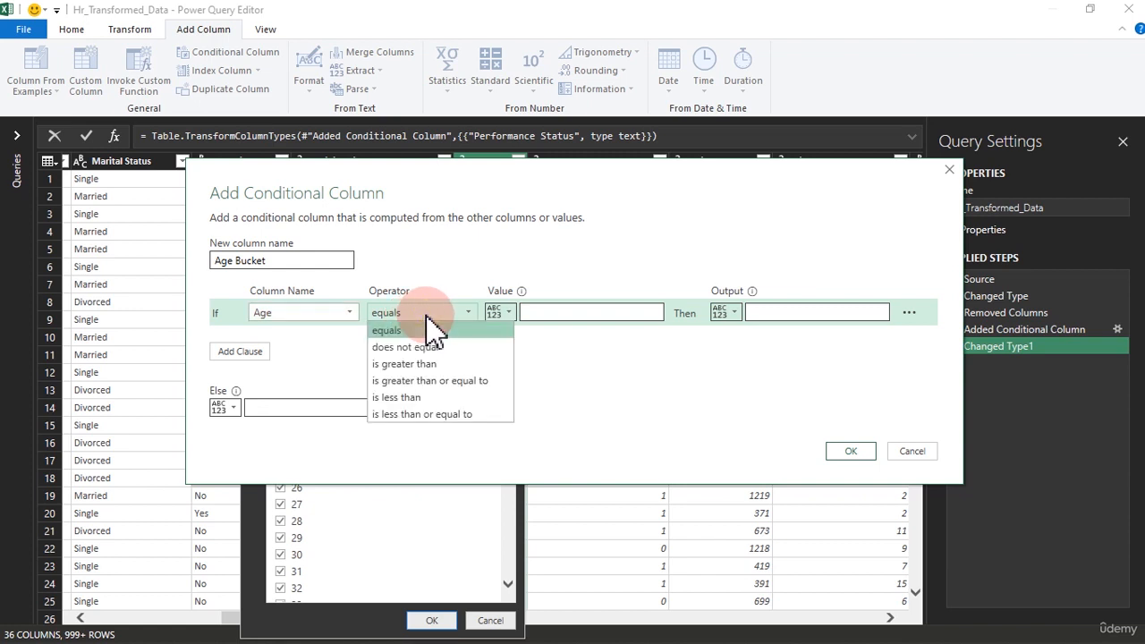
{"action": "left_click", "coordinate": [400, 417]}
{"action": "left_click", "coordinate": [557, 315]}
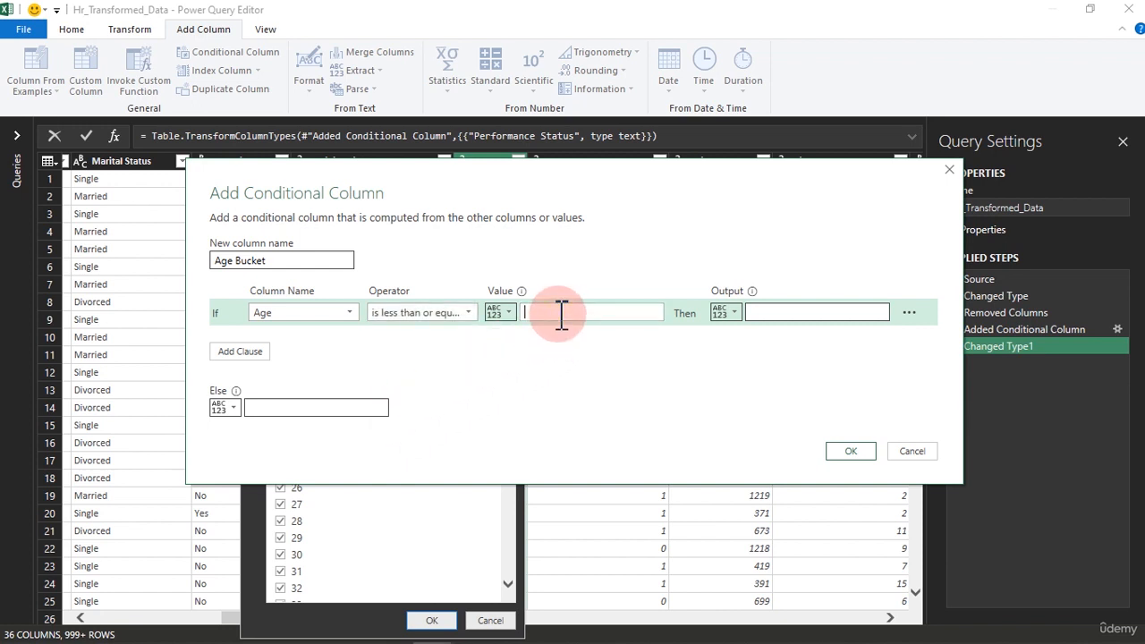
{"action": "type", "text": "25"}
{"action": "left_click", "coordinate": [769, 313]}
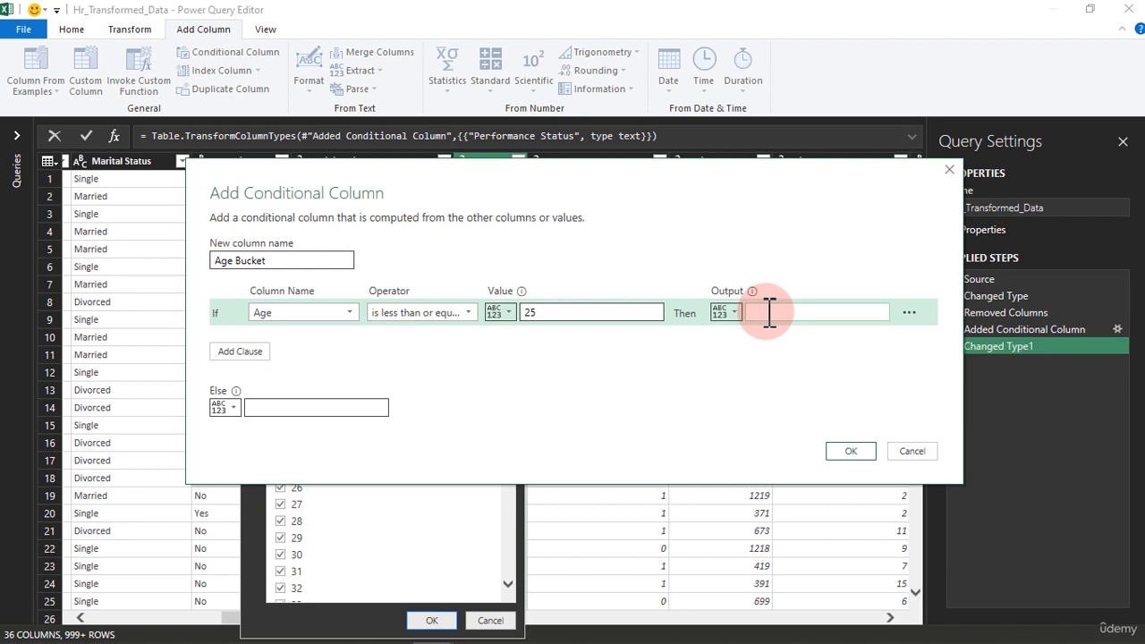
{"action": "type", "text": "18-25"}
Add an Else If clause so that Age is less than or equal to 35 outputs "26-35"
{"action": "left_click", "coordinate": [259, 351]}
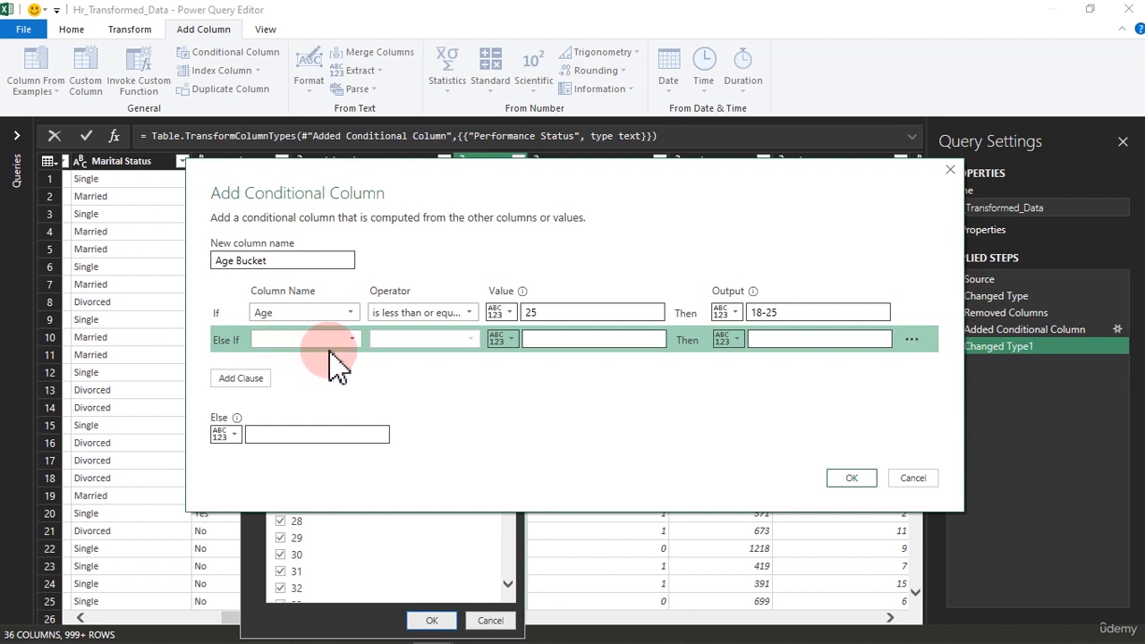
{"action": "left_click", "coordinate": [344, 344]}
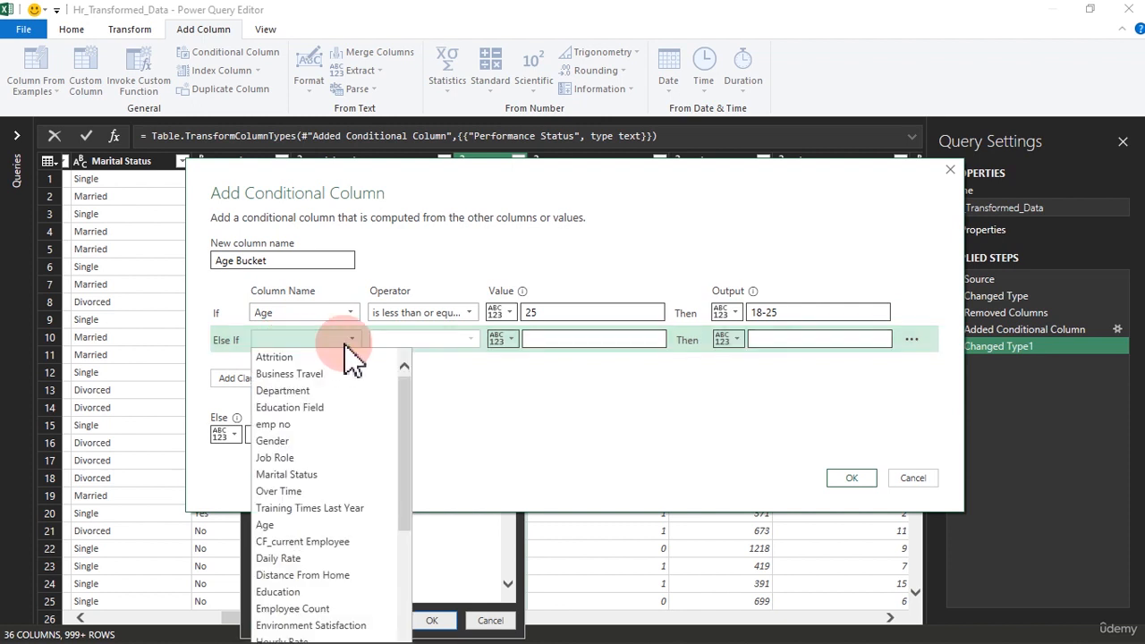
{"action": "left_click", "coordinate": [284, 526]}
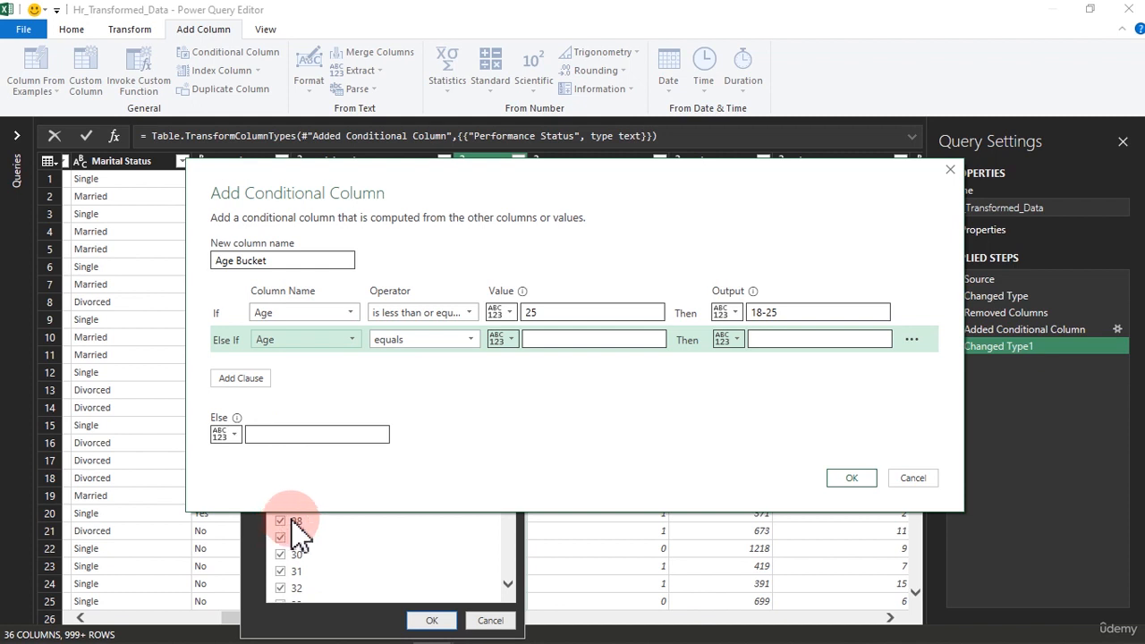
{"action": "left_click", "coordinate": [457, 340]}
{"action": "left_click", "coordinate": [427, 438]}
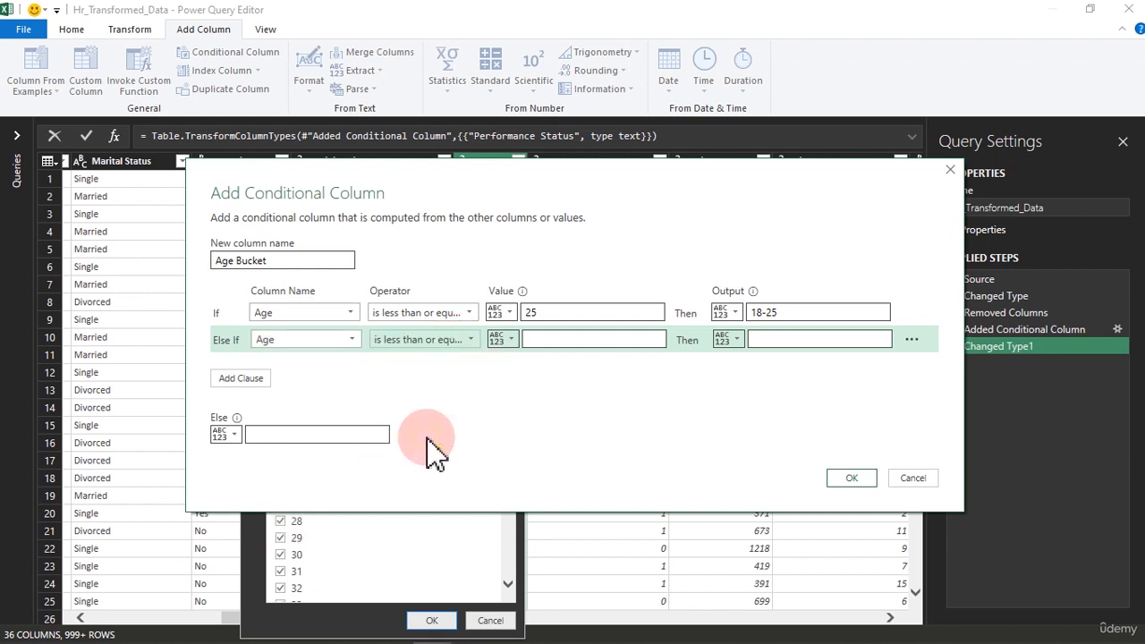
{"action": "left_click", "coordinate": [555, 338]}
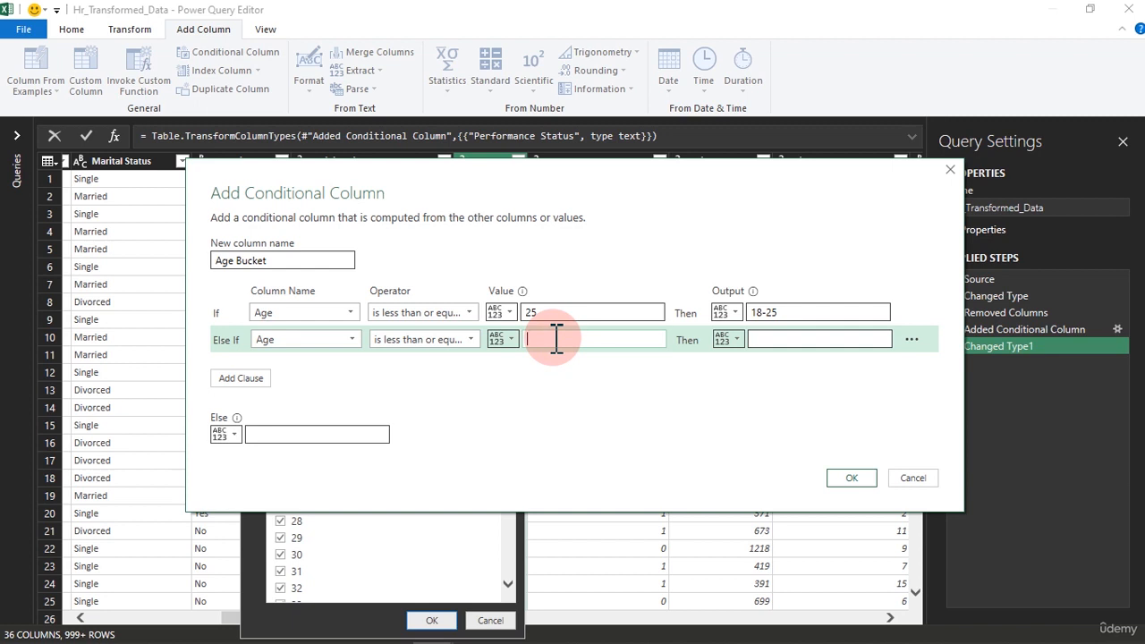
{"action": "type", "text": "35"}
{"action": "left_click", "coordinate": [784, 340]}
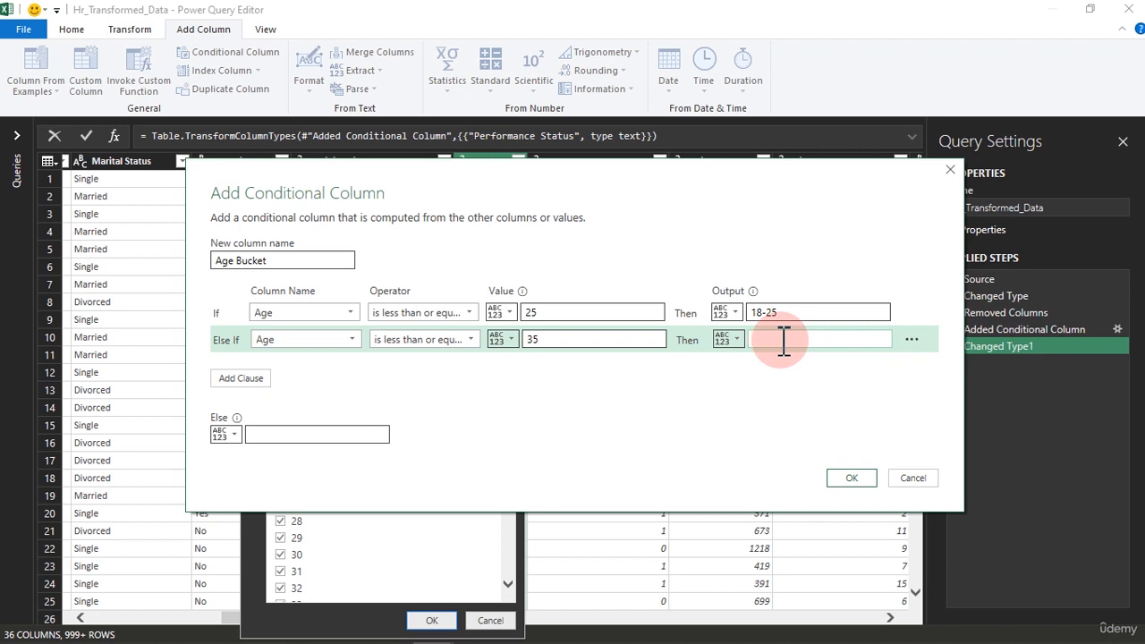
{"action": "type", "text": "26-35"}
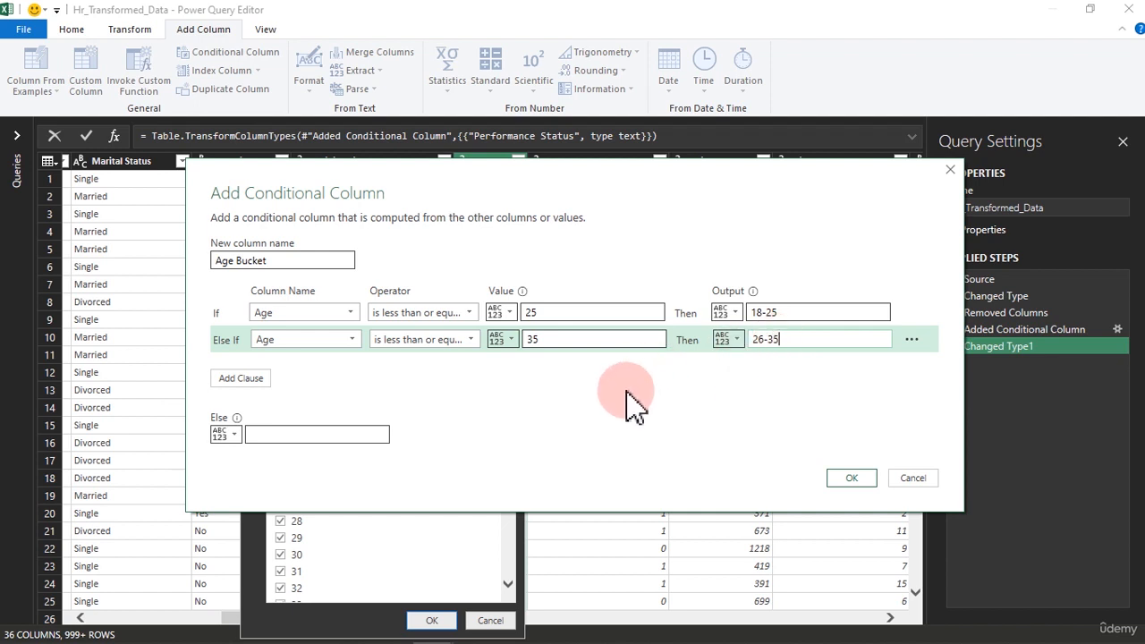
{"action": "left_click", "coordinate": [530, 311]}
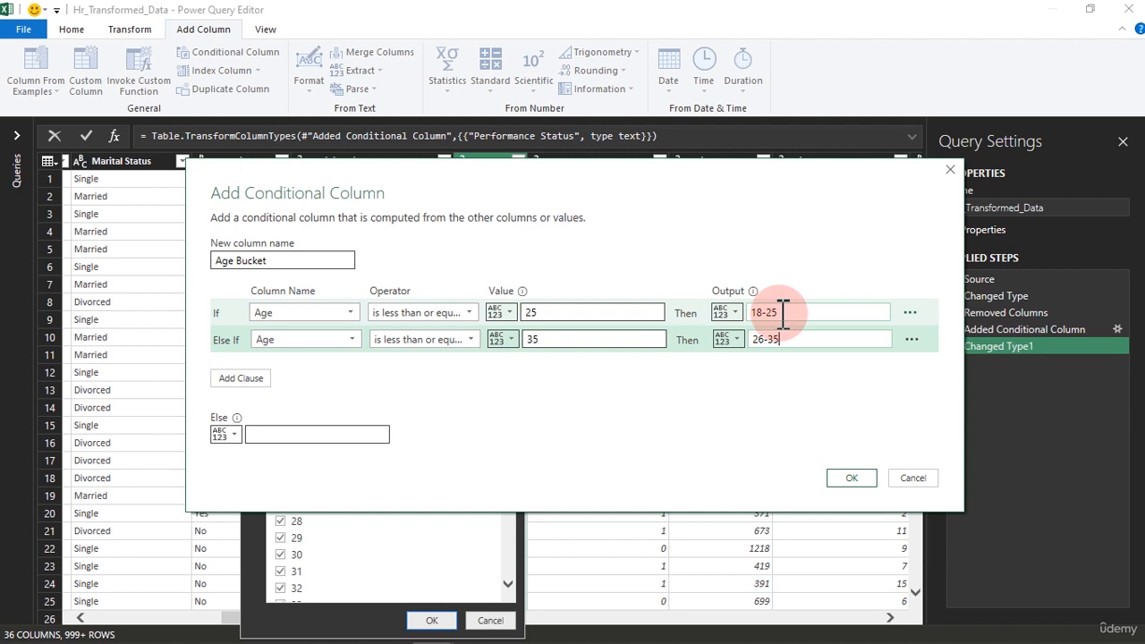
{"action": "left_click_drag", "start_coordinate": [783, 312], "coordinate": [772, 314]}
{"action": "left_click", "coordinate": [768, 340]}
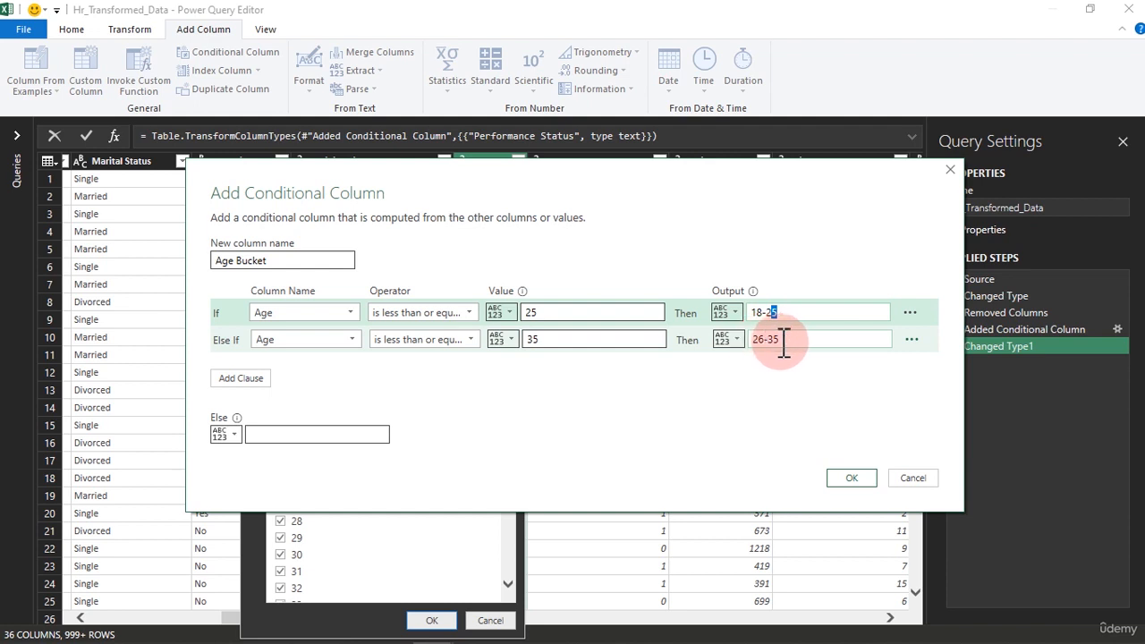
{"action": "left_click", "coordinate": [787, 340]}
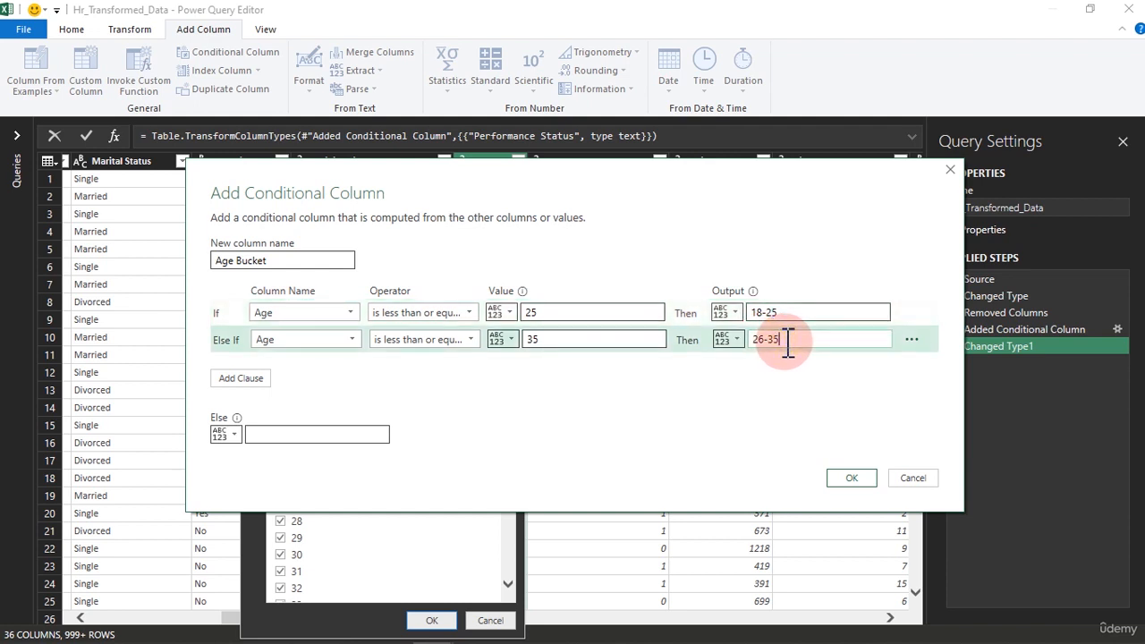
Add an Else If clause so that Age is less than or equal to 45 outputs "36-45"
{"action": "left_click", "coordinate": [268, 379]}
{"action": "left_click", "coordinate": [305, 374]}
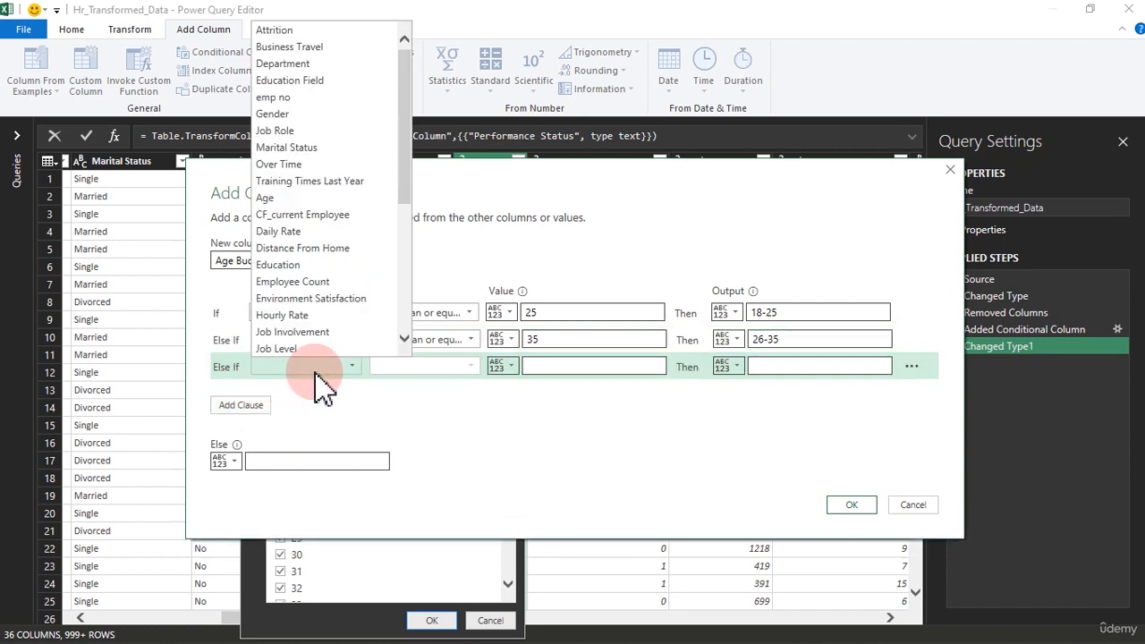
{"action": "left_click", "coordinate": [286, 199]}
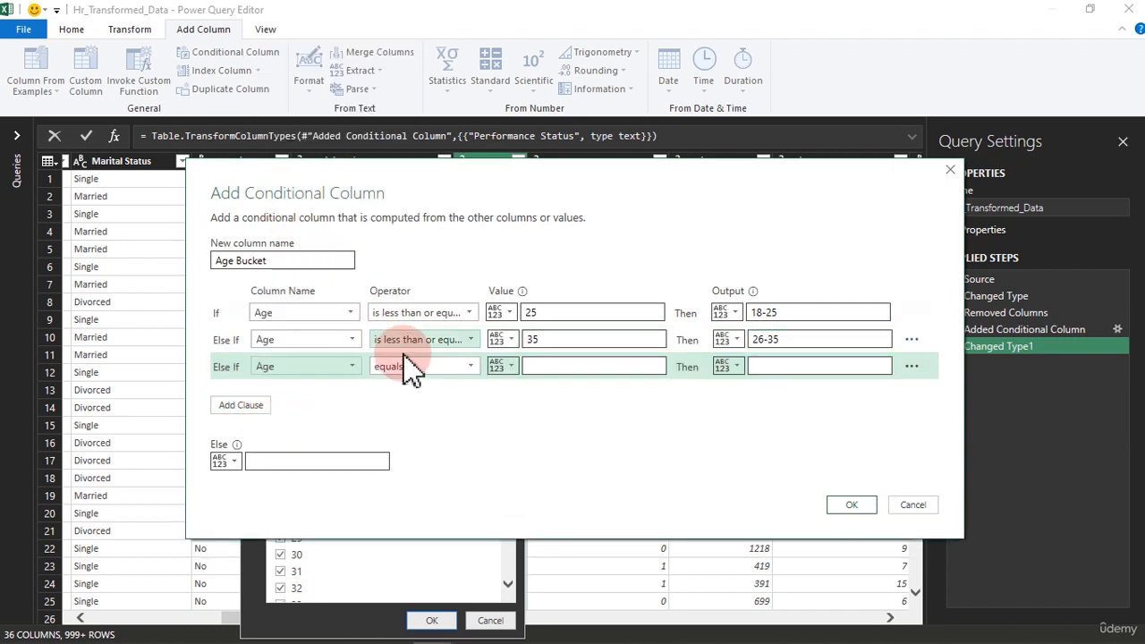
{"action": "left_click", "coordinate": [455, 368]}
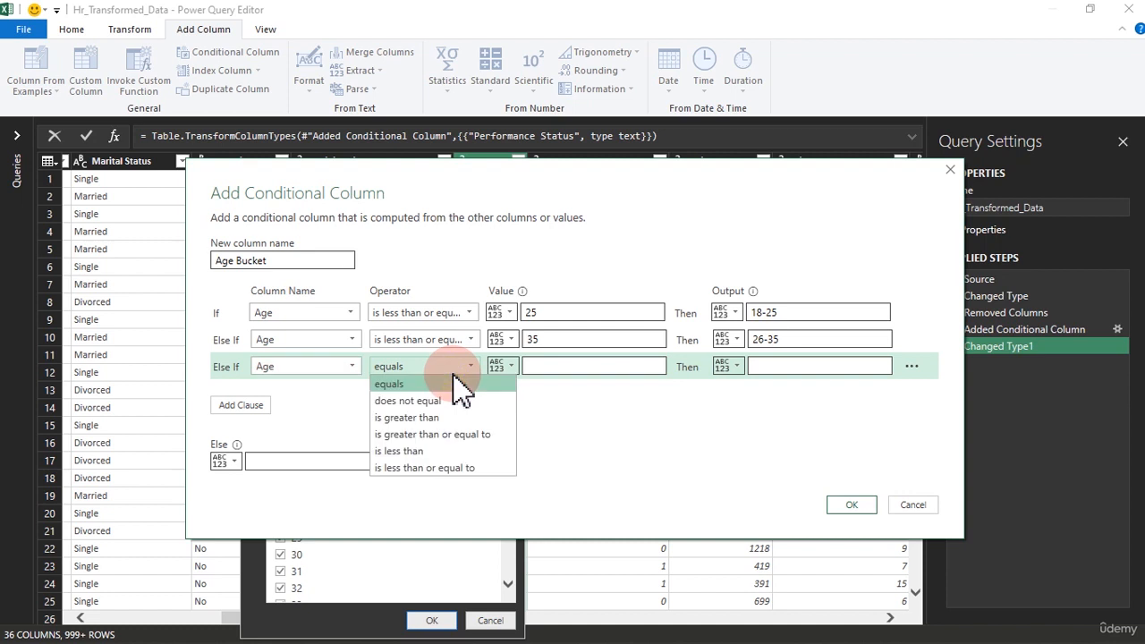
{"action": "left_click", "coordinate": [417, 468]}
{"action": "left_click", "coordinate": [559, 367]}
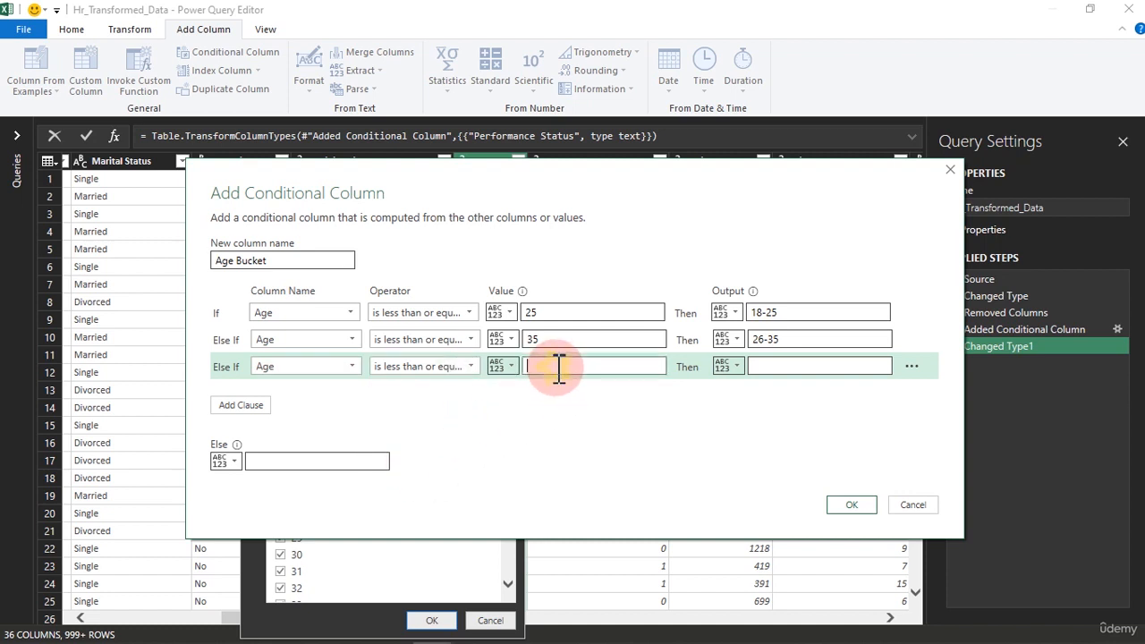
{"action": "type", "text": "45"}
{"action": "left_click", "coordinate": [766, 366]}
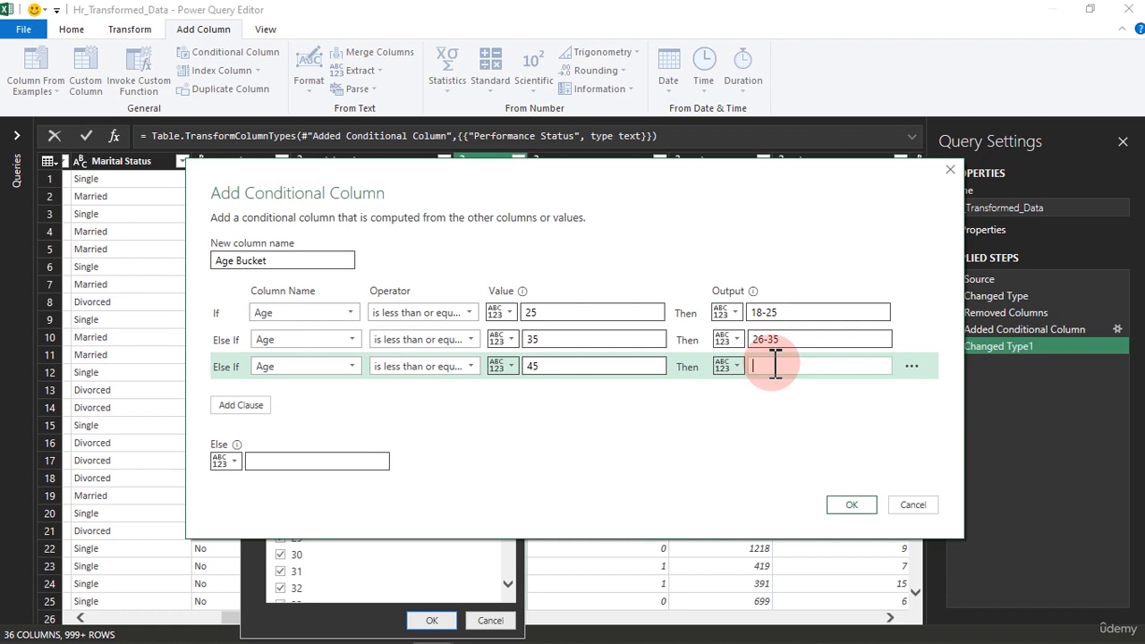
{"action": "type", "text": "36-45"}
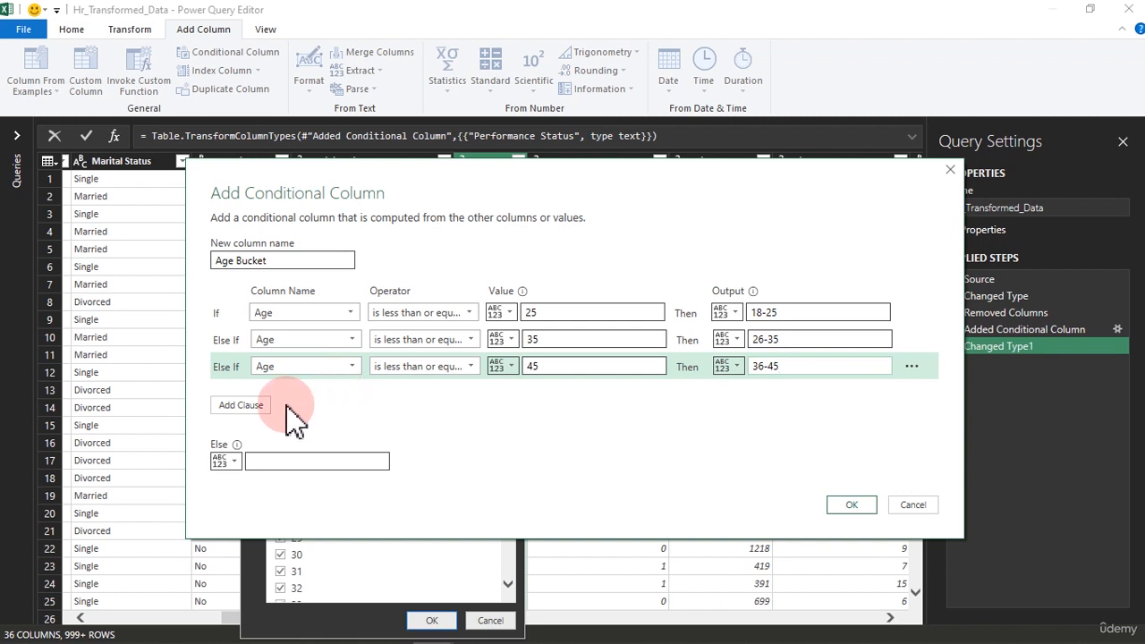
Add an Else If clause so that Age is less than or equal to 55 outputs "46-55"
{"action": "left_click", "coordinate": [251, 407]}
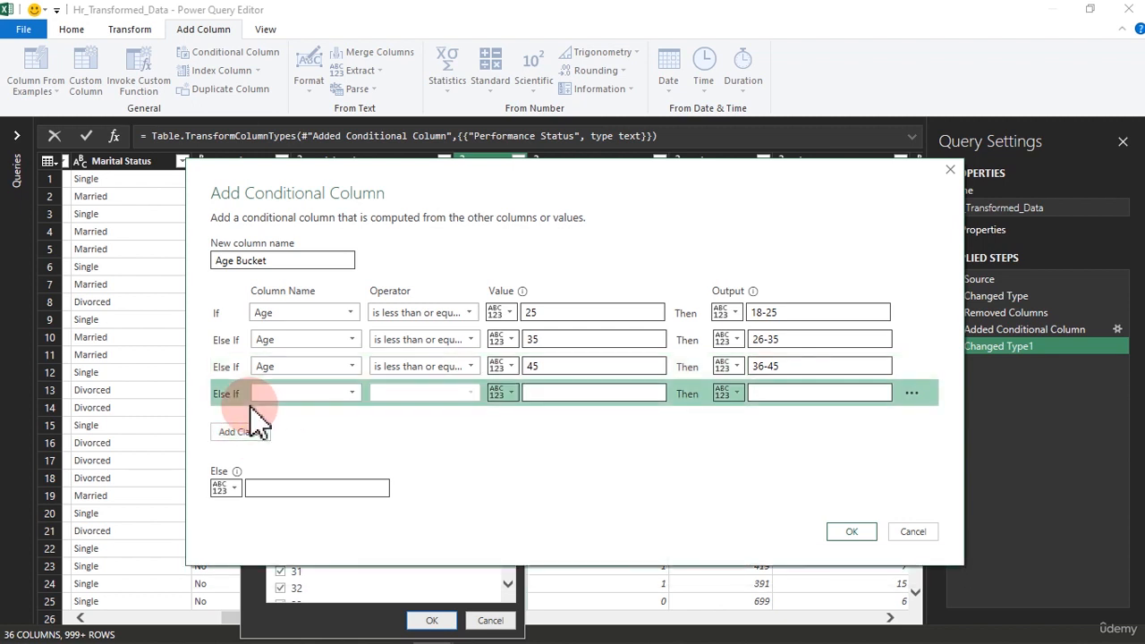
{"action": "left_click", "coordinate": [300, 396]}
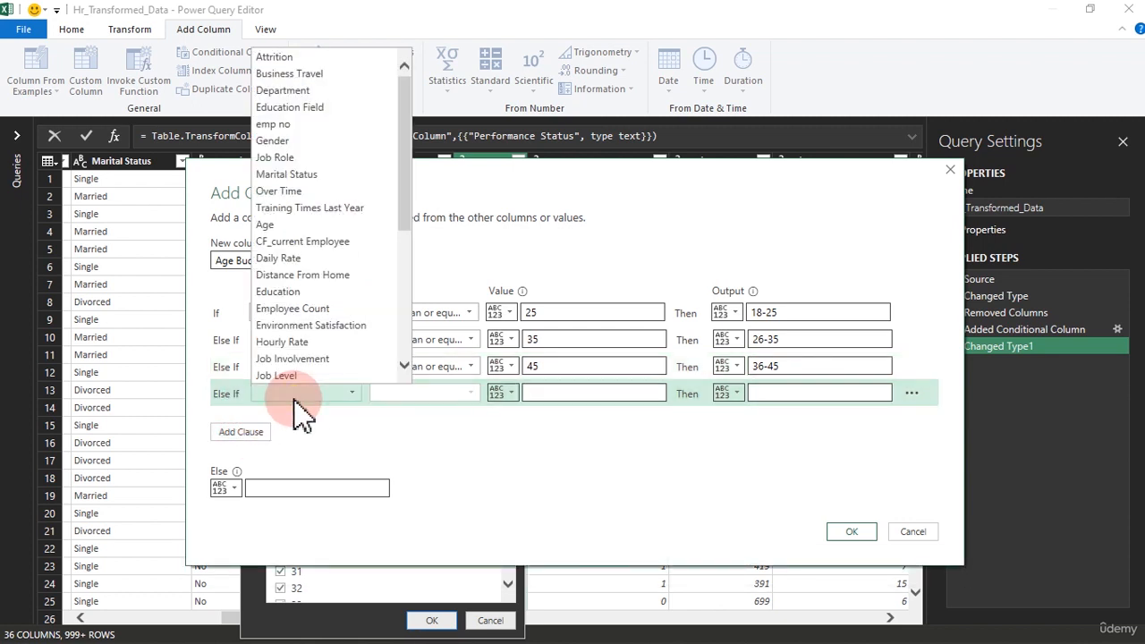
{"action": "left_click", "coordinate": [289, 228]}
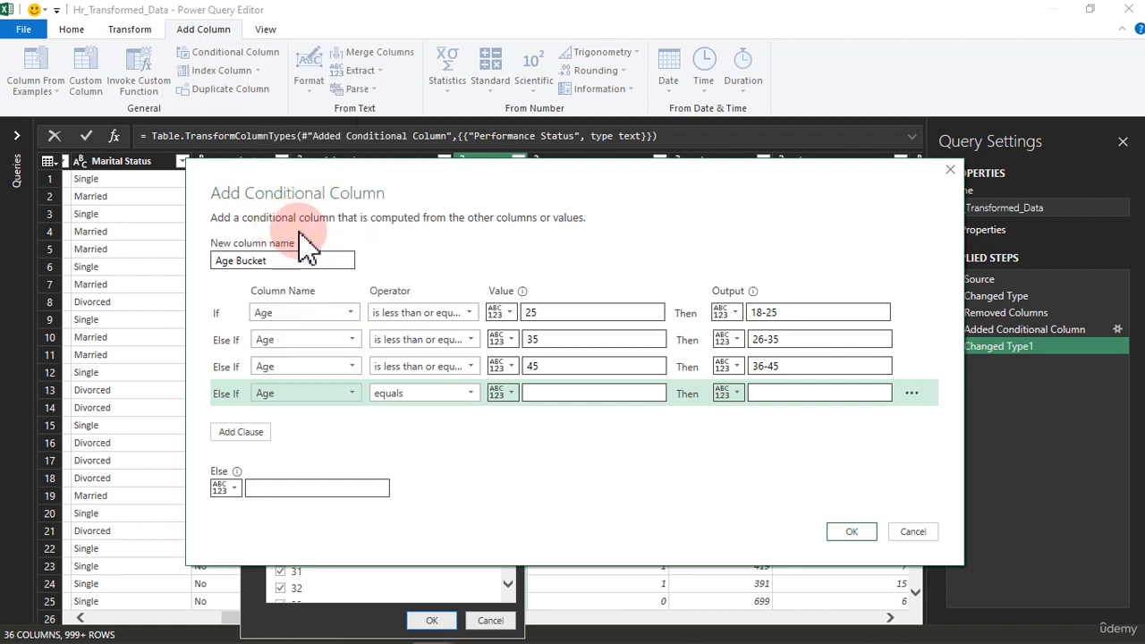
{"action": "left_click", "coordinate": [427, 402]}
{"action": "left_click", "coordinate": [452, 495]}
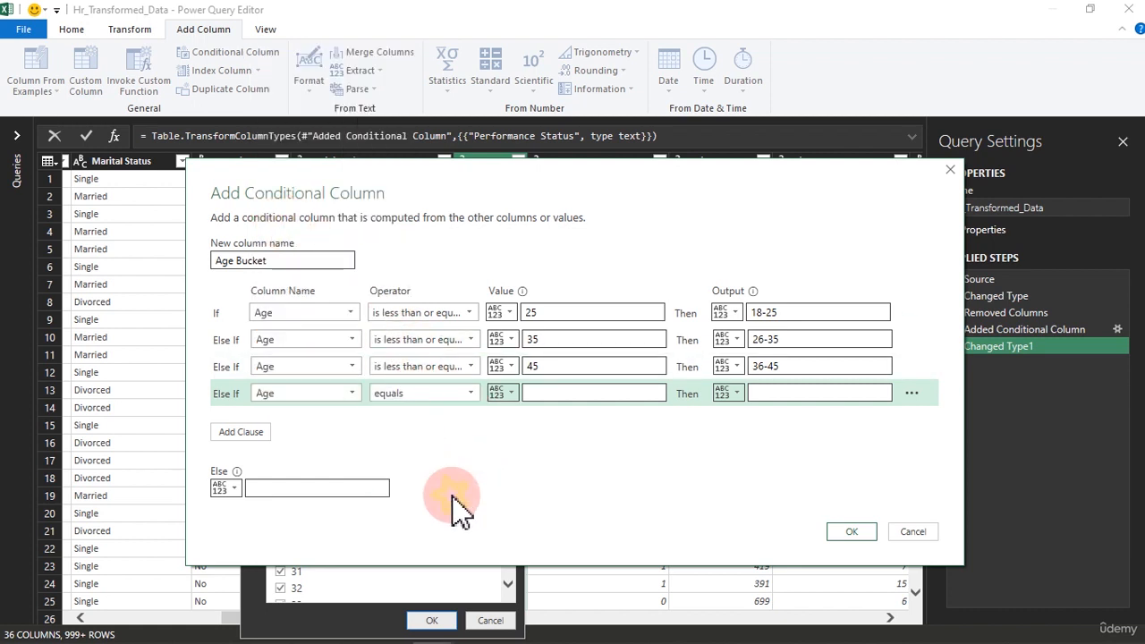
{"action": "left_click", "coordinate": [555, 396]}
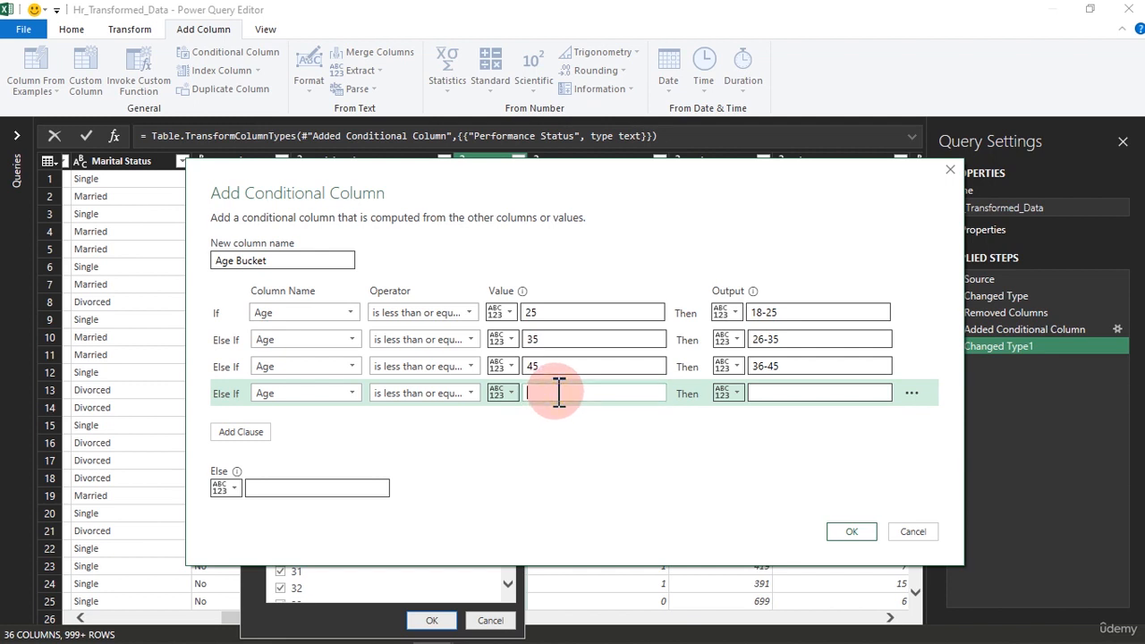
{"action": "type", "text": "55"}
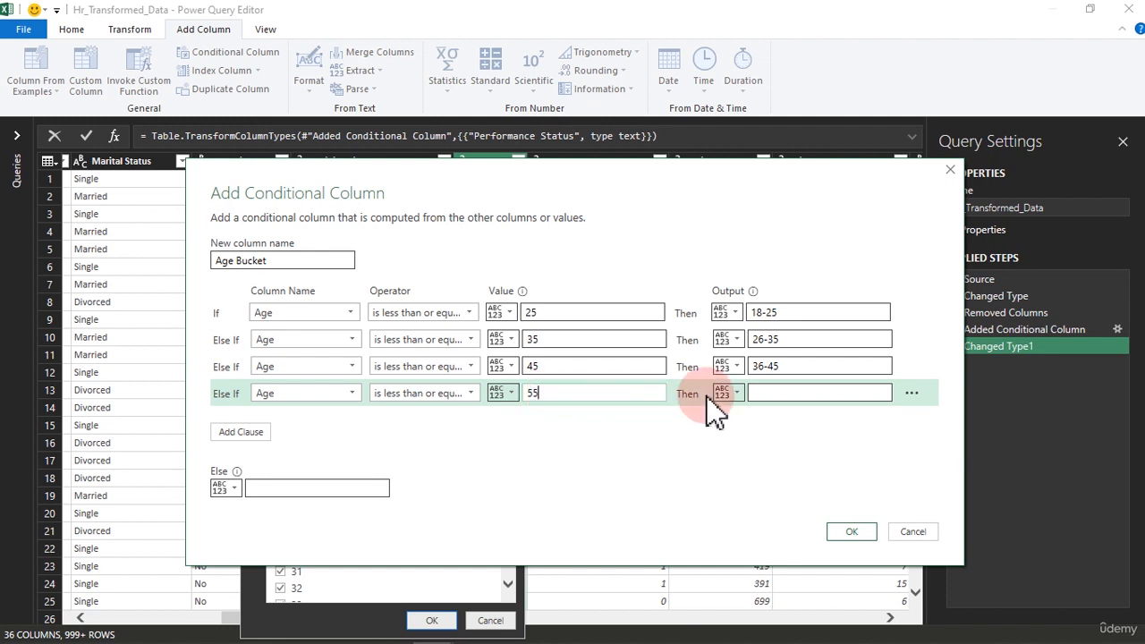
{"action": "left_click", "coordinate": [770, 391]}
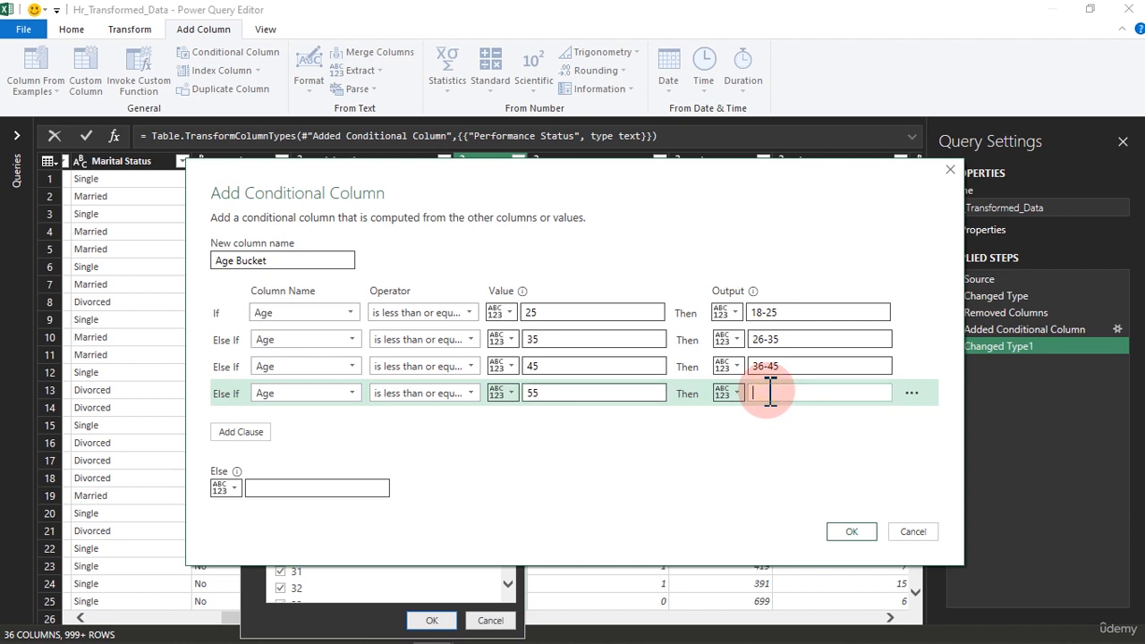
{"action": "type", "text": "46-55"}
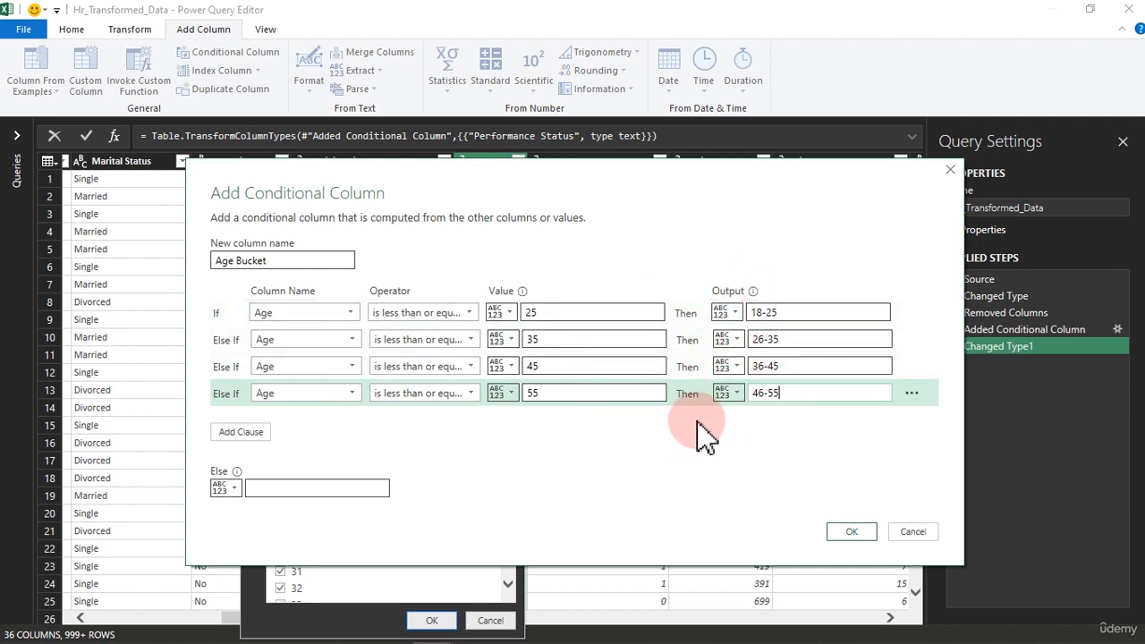
Set the Else output to "56 ➕", using the plus symbol suggested for the word "plus"
{"action": "left_click", "coordinate": [313, 488]}
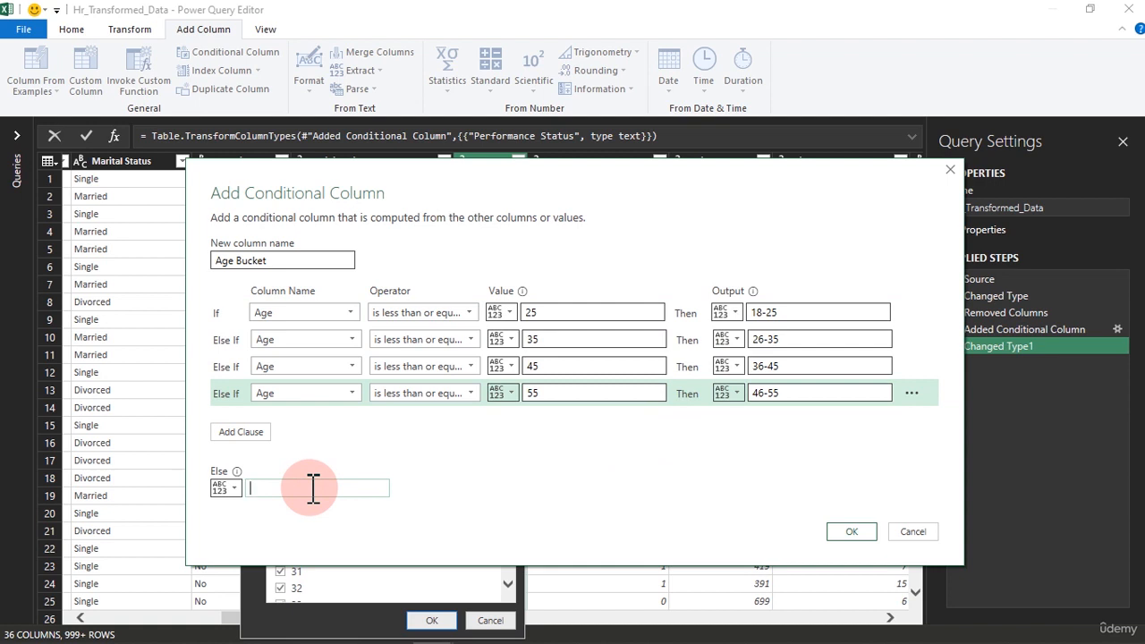
{"action": "type", "text": "56 plus"}
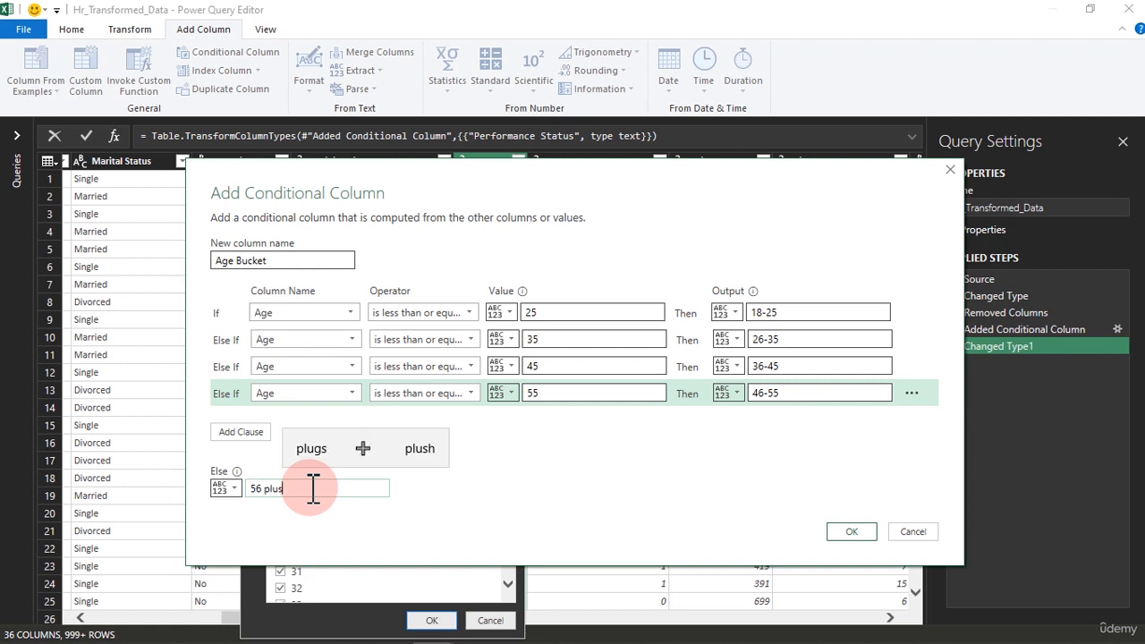
{"action": "left_click", "coordinate": [362, 450]}
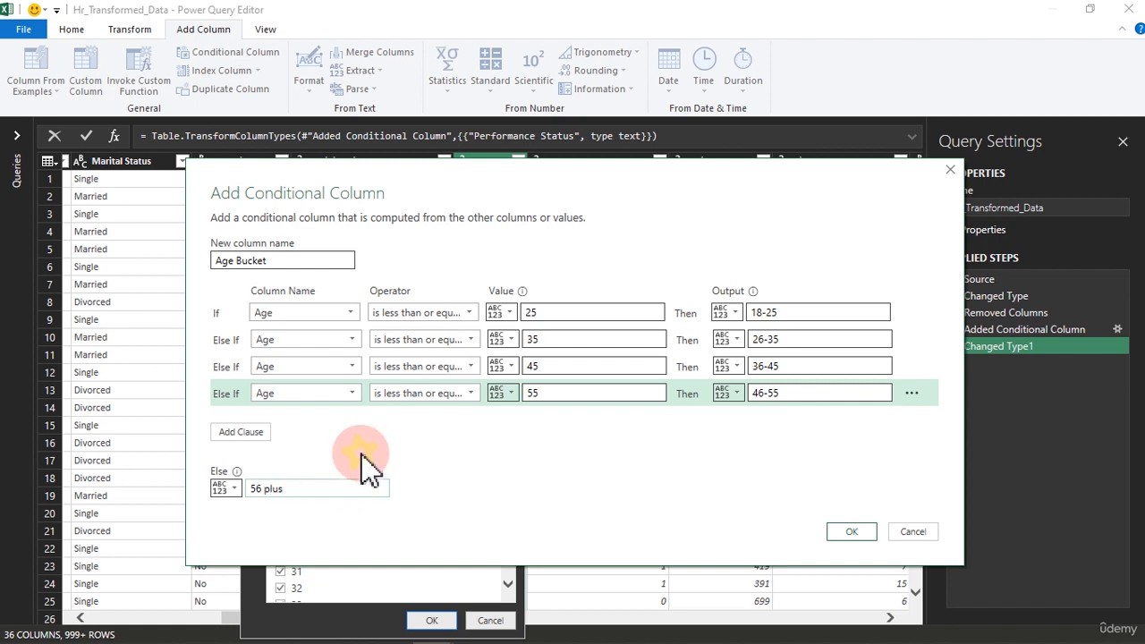
{"action": "left_click", "coordinate": [306, 486]}
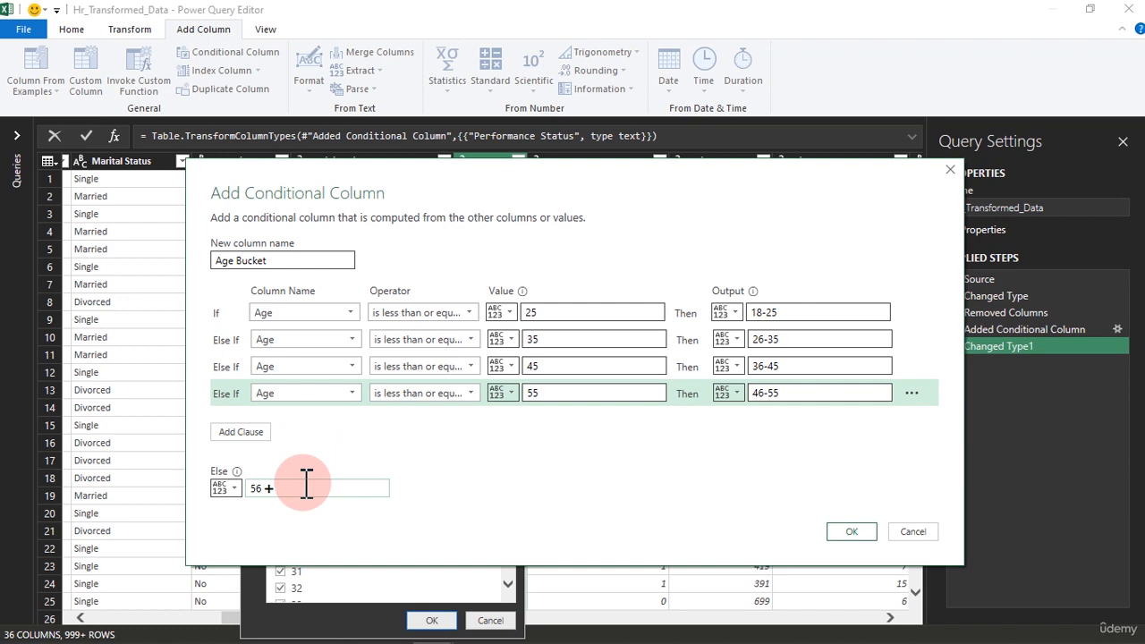
{"action": "type", "text": "plus"}
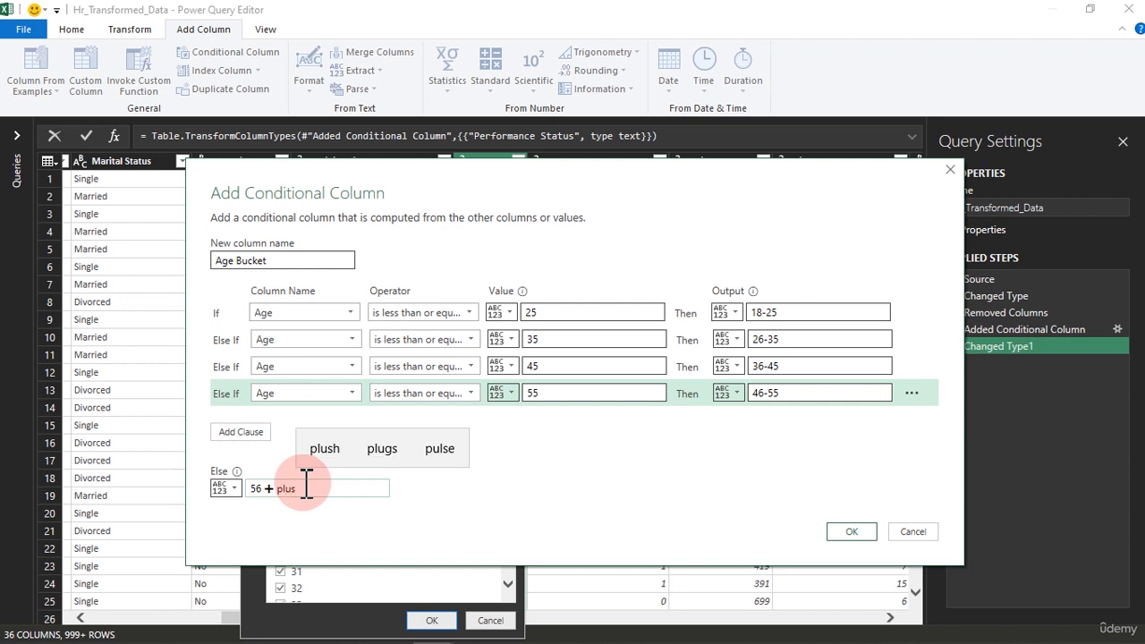
{"action": "key", "text": "BackSpace"}
{"action": "key", "text": "BackSpace"}
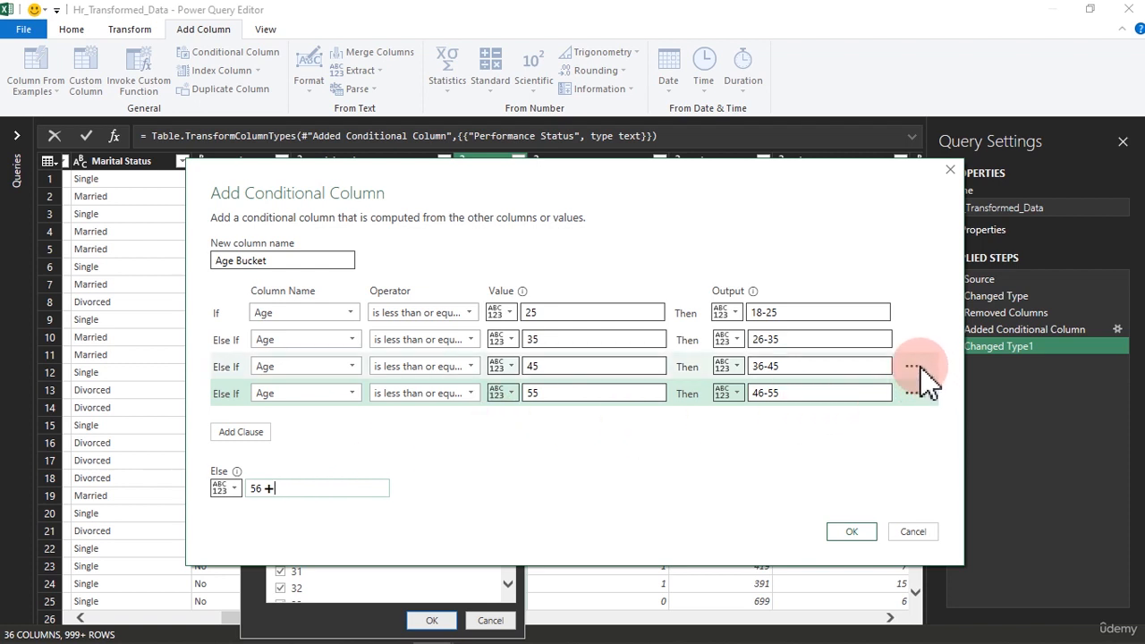
Try reordering the clauses by moving the "36-45" clause up one place and back down
{"action": "left_click", "coordinate": [910, 367]}
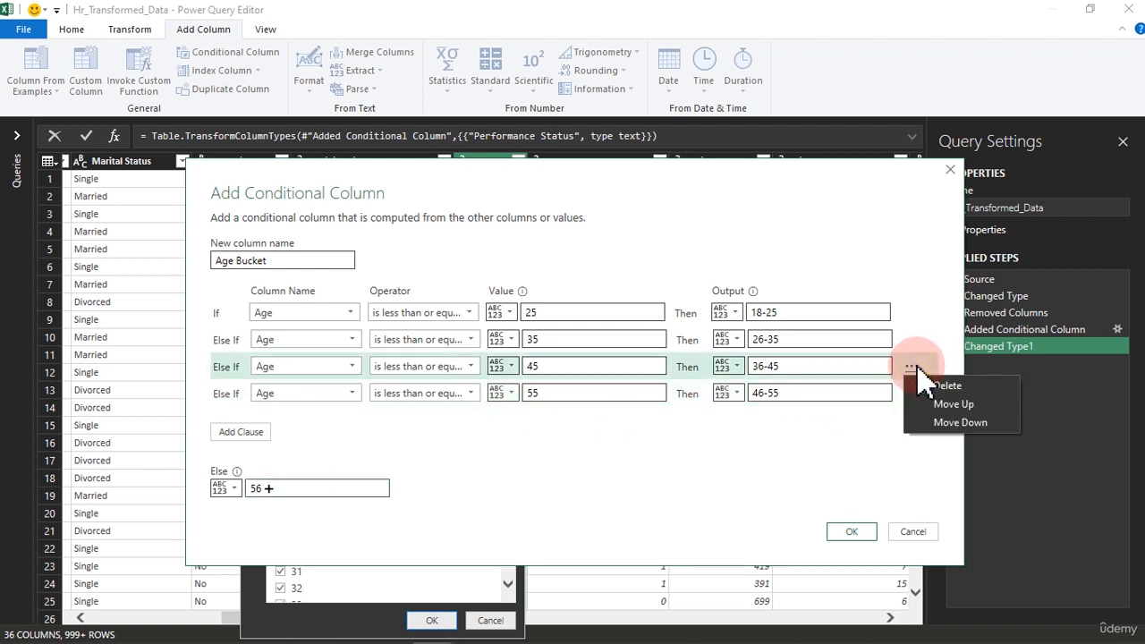
{"action": "left_click", "coordinate": [950, 405]}
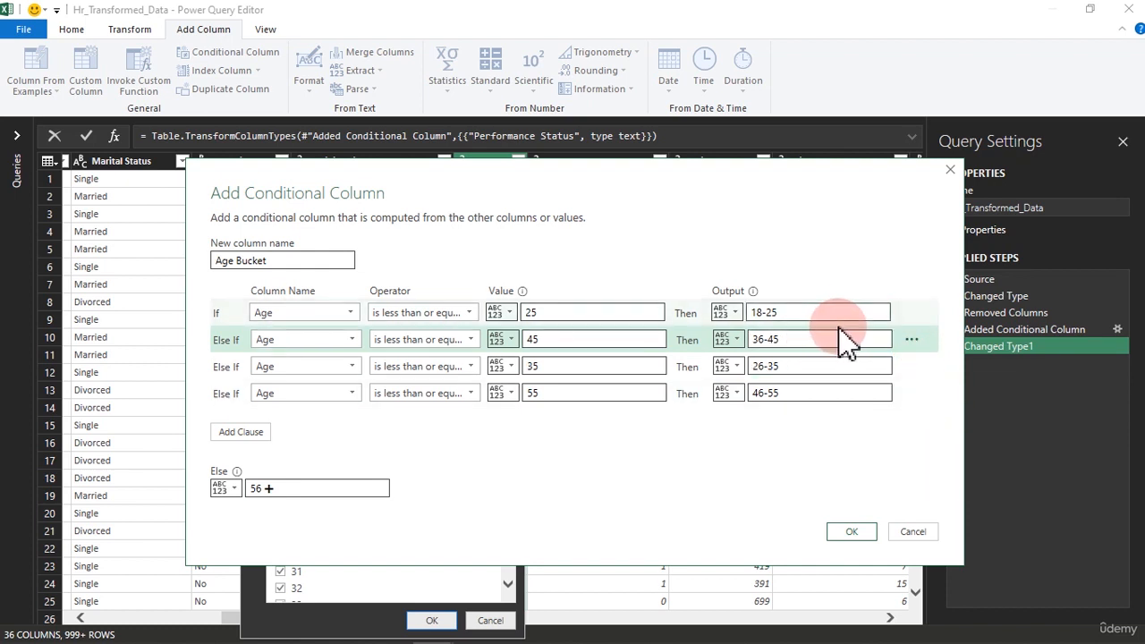
{"action": "left_click", "coordinate": [913, 341]}
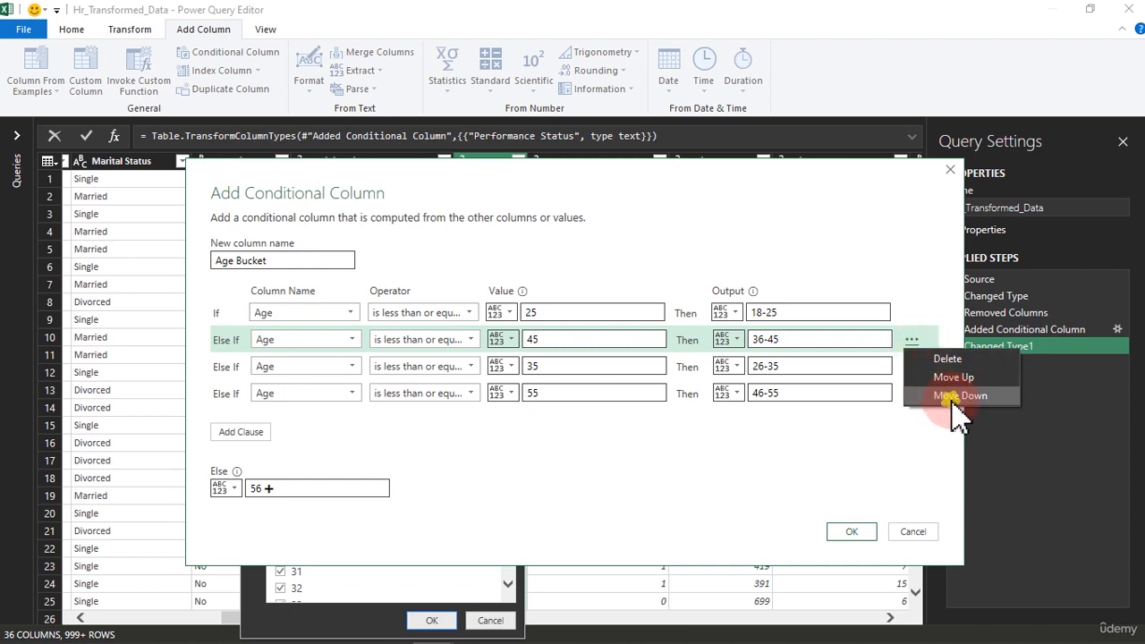
{"action": "left_click", "coordinate": [957, 396]}
{"action": "left_click", "coordinate": [912, 367]}
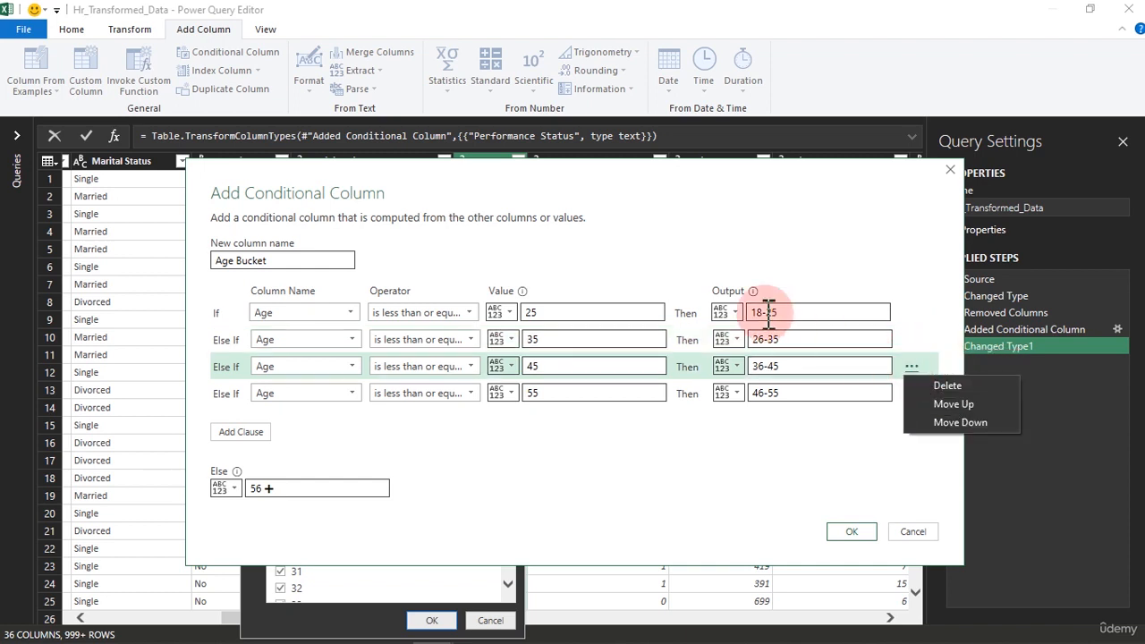
{"action": "left_click", "coordinate": [729, 314]}
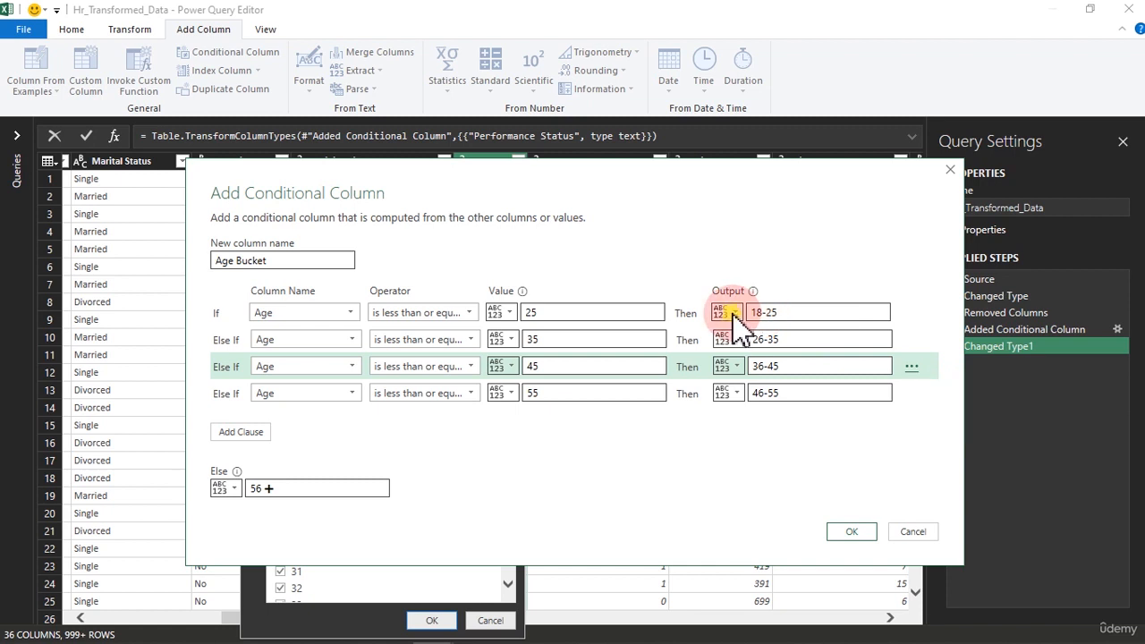
{"action": "left_click", "coordinate": [728, 313]}
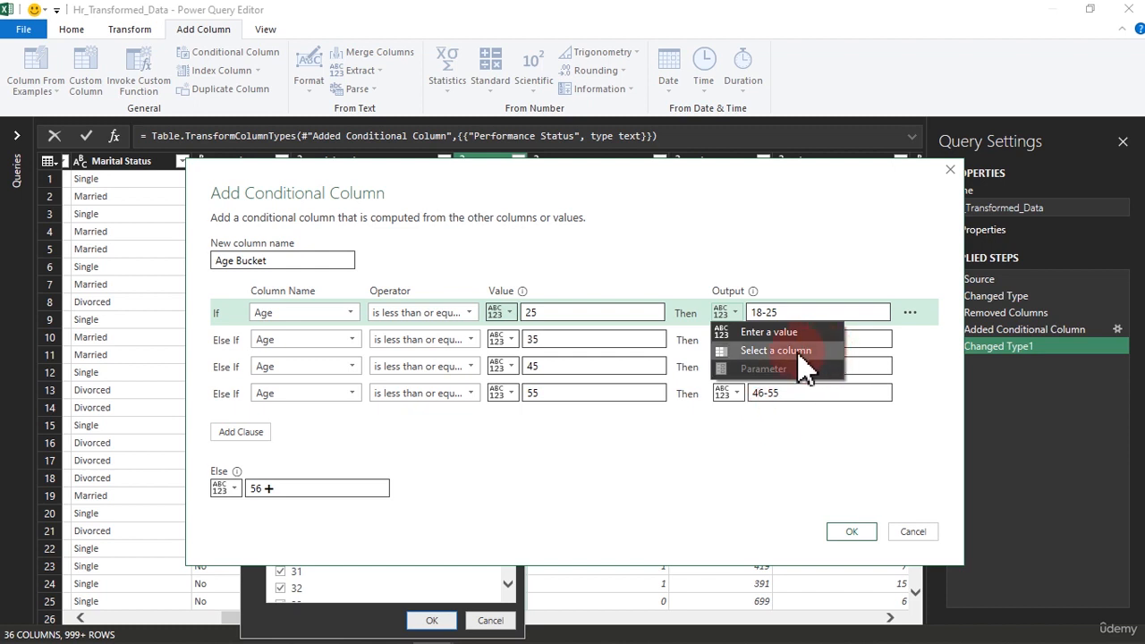
{"action": "left_click", "coordinate": [910, 341]}
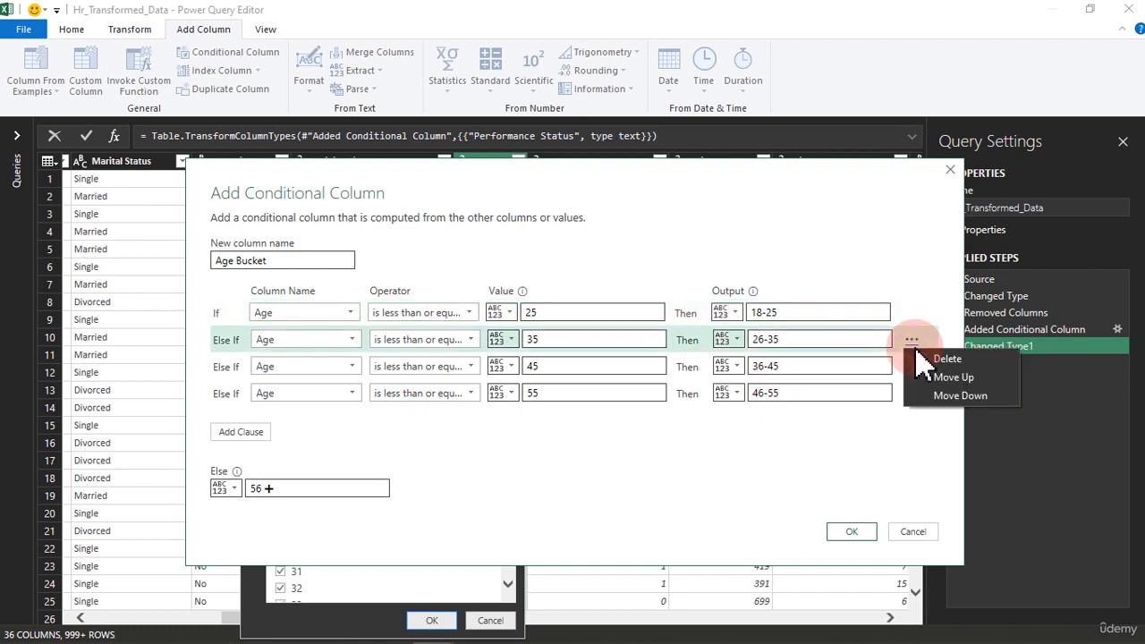
{"action": "left_click", "coordinate": [856, 450]}
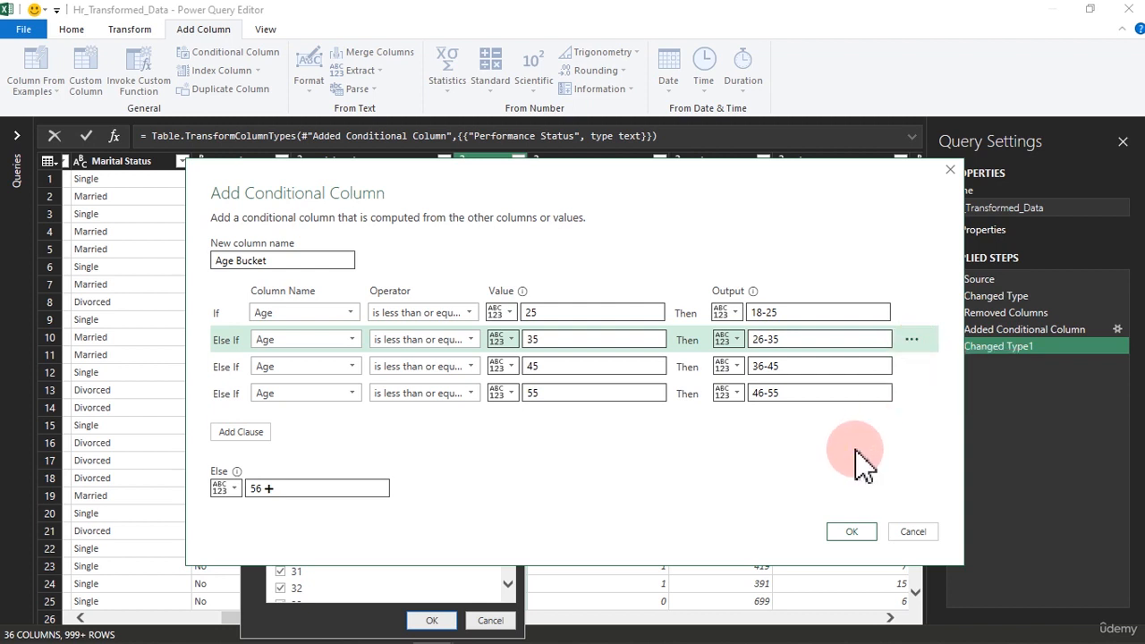
Create the Age Bucket conditional column and set its data type to Text
{"action": "left_click", "coordinate": [852, 531]}
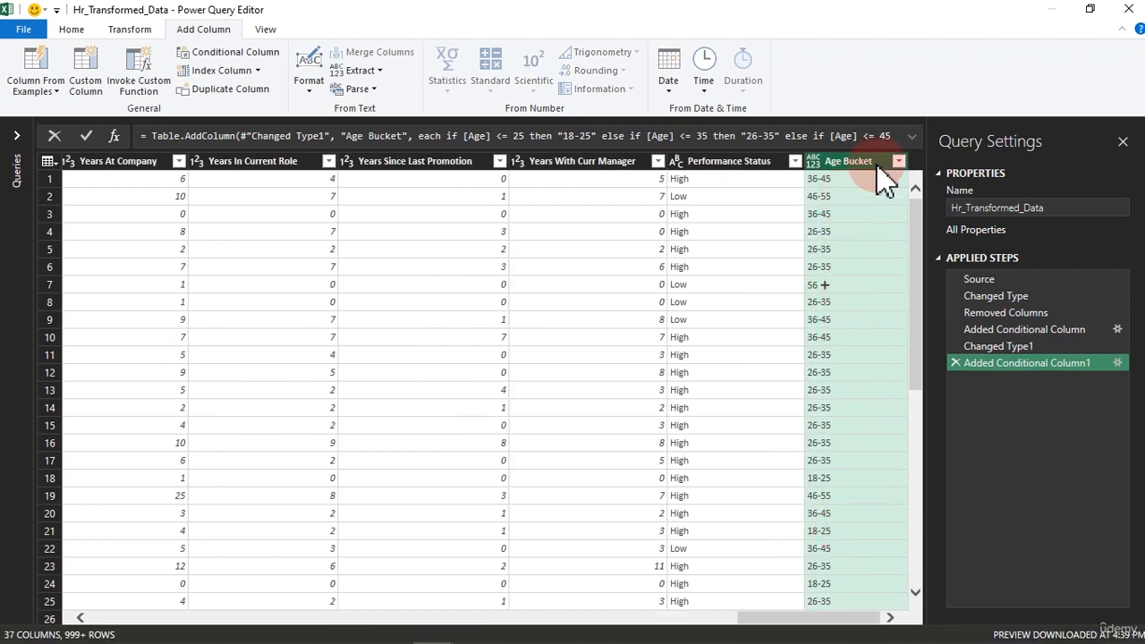
{"action": "left_click", "coordinate": [814, 163]}
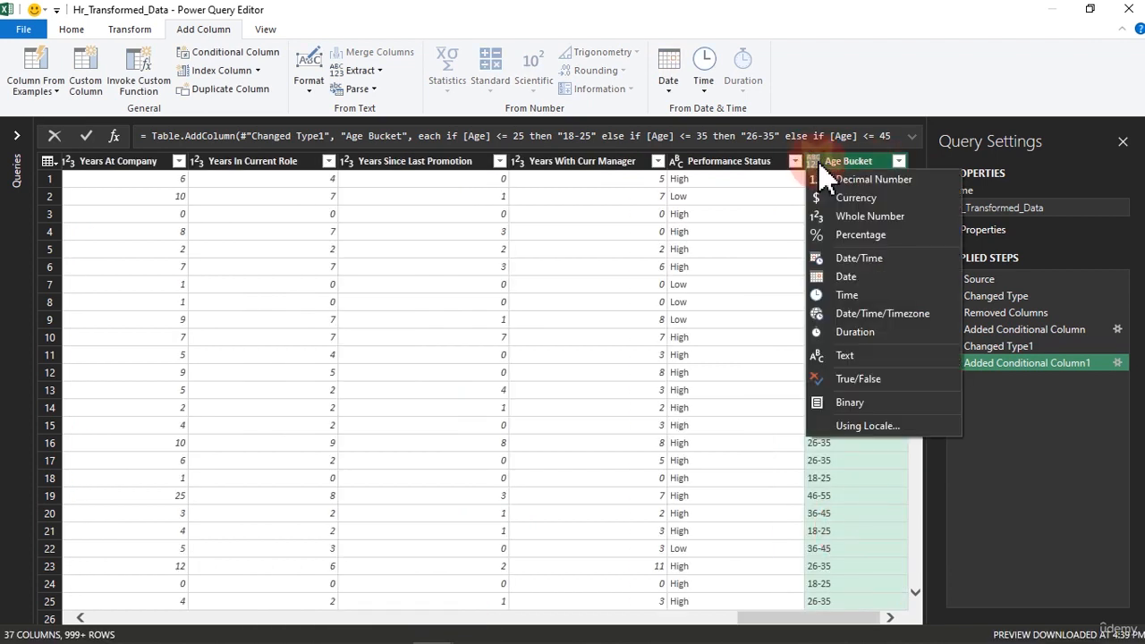
{"action": "left_click", "coordinate": [850, 356]}
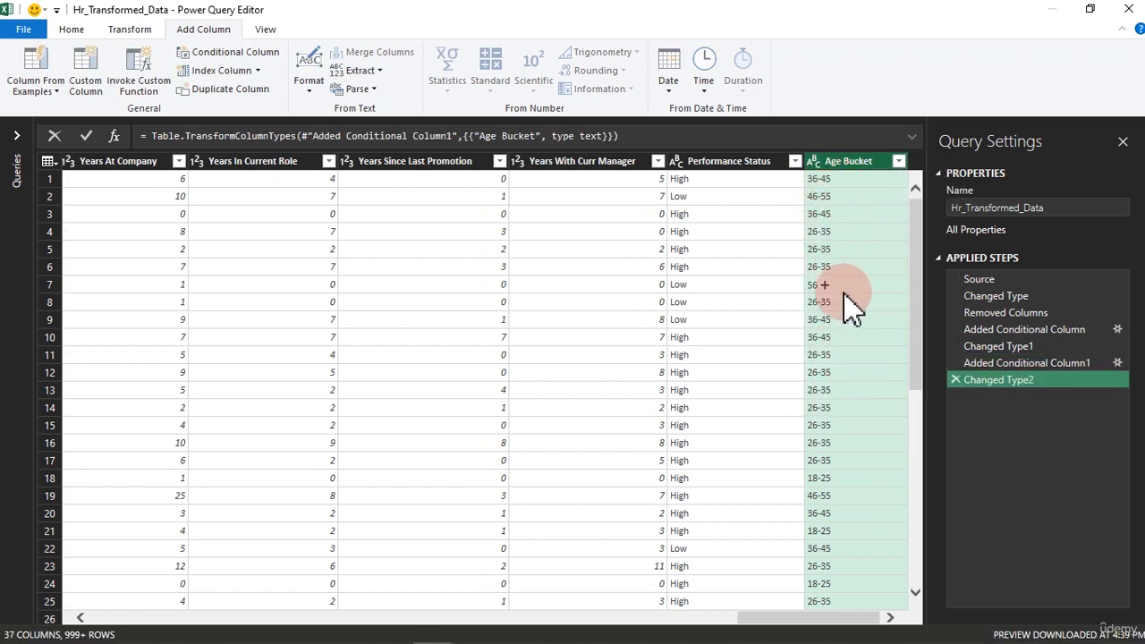
Try converting the Age Bucket column to Whole Number as a new step, and delete that applied step
{"action": "left_click", "coordinate": [814, 162]}
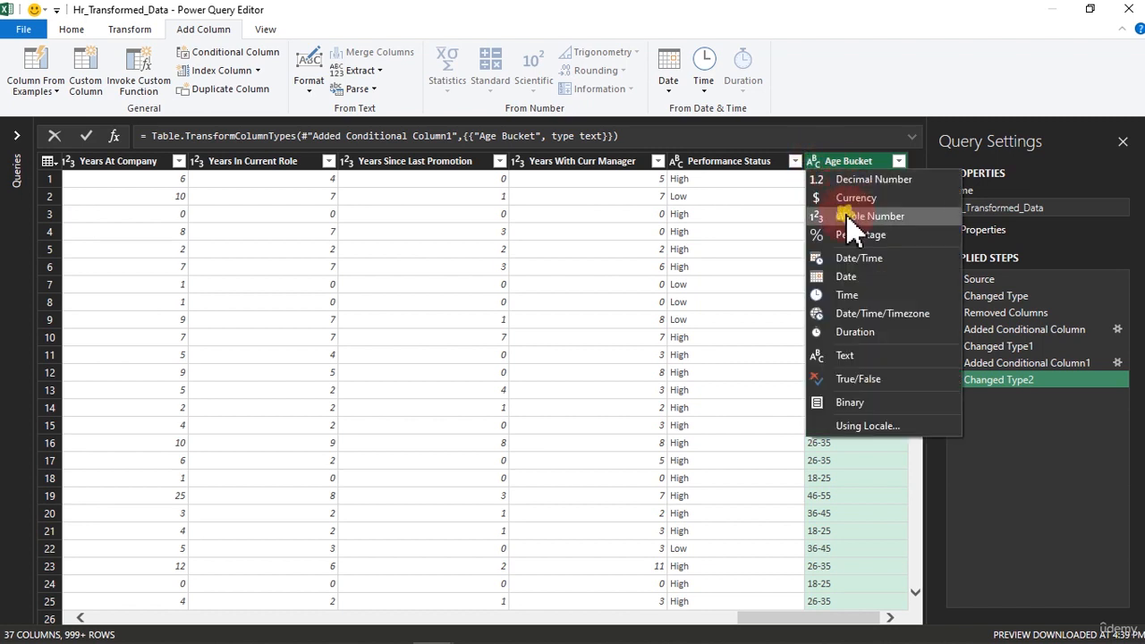
{"action": "left_click", "coordinate": [848, 217]}
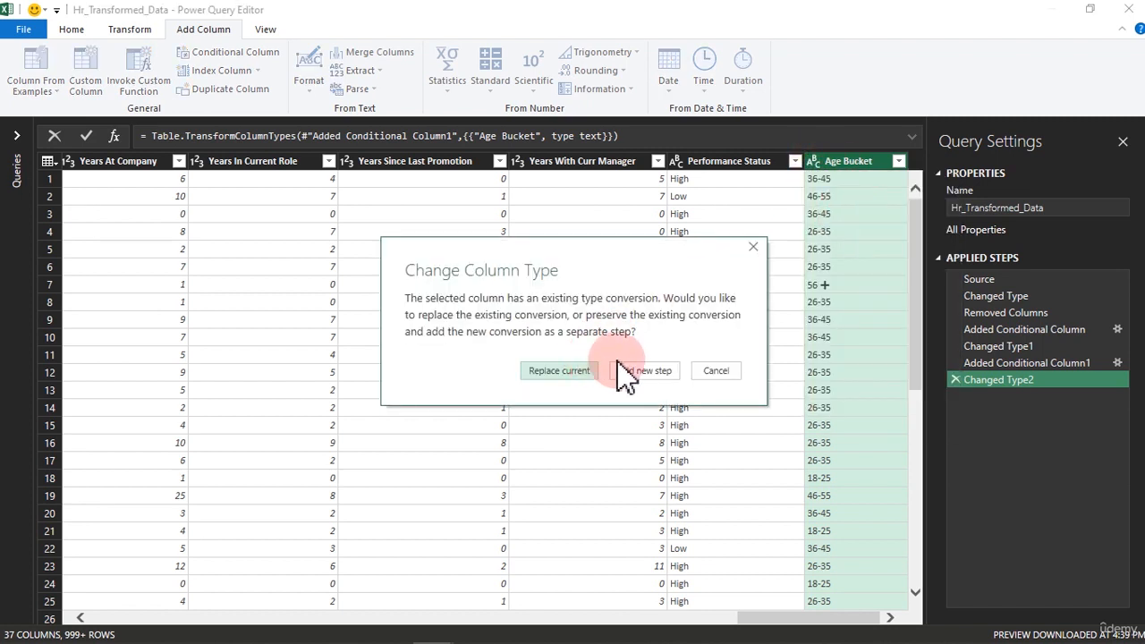
{"action": "left_click", "coordinate": [644, 371]}
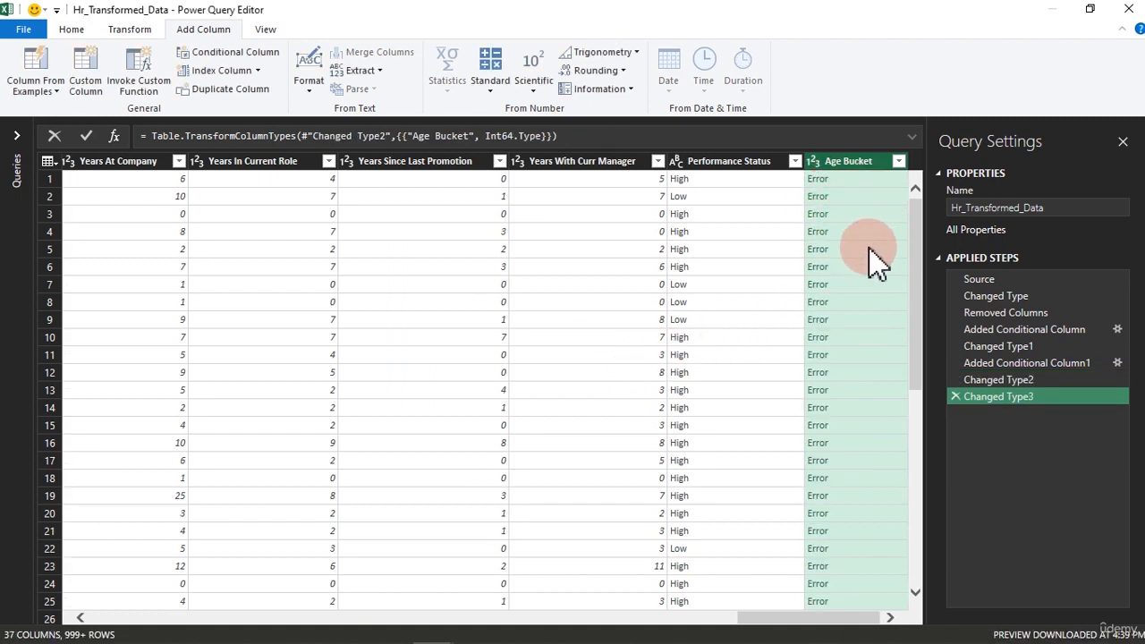
{"action": "left_click", "coordinate": [955, 398]}
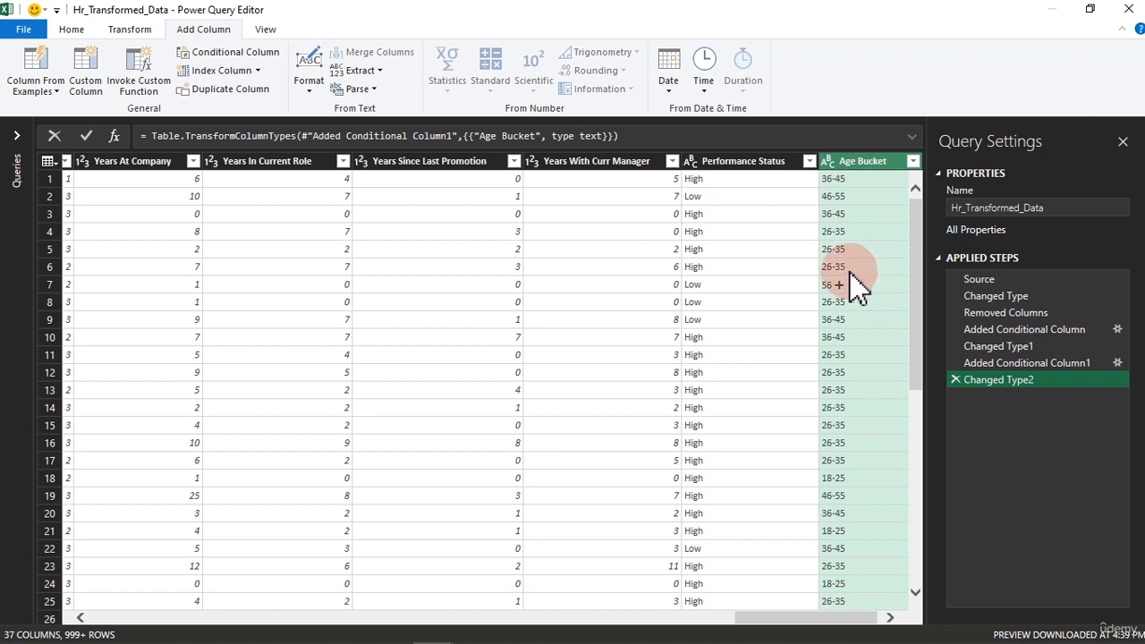
Reopen the Age Bucket conditional column's settings and review the age limits in its clauses
{"action": "left_click", "coordinate": [1117, 364]}
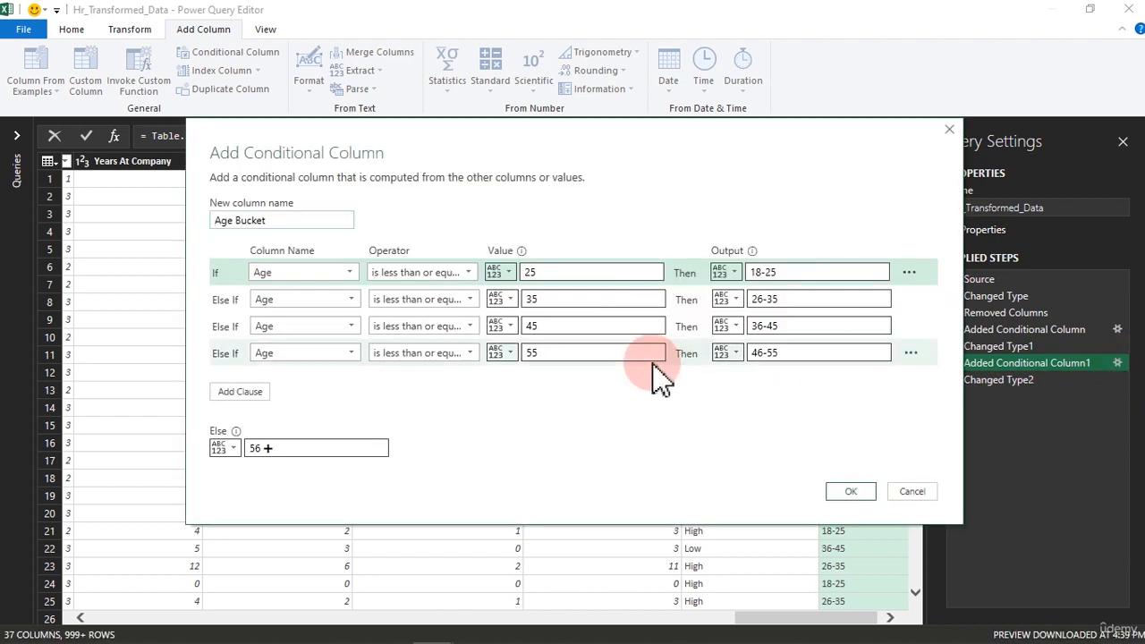
{"action": "double_click", "coordinate": [537, 353]}
{"action": "left_click", "coordinate": [558, 328]}
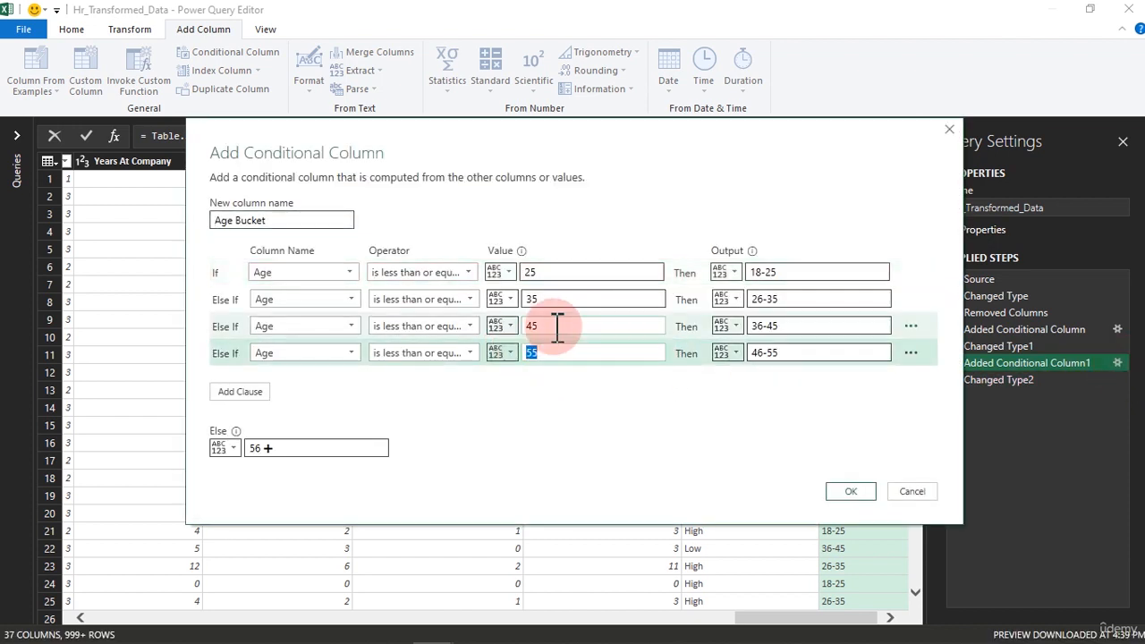
{"action": "double_click", "coordinate": [526, 329]}
{"action": "left_click", "coordinate": [568, 298]}
{"action": "double_click", "coordinate": [528, 299]}
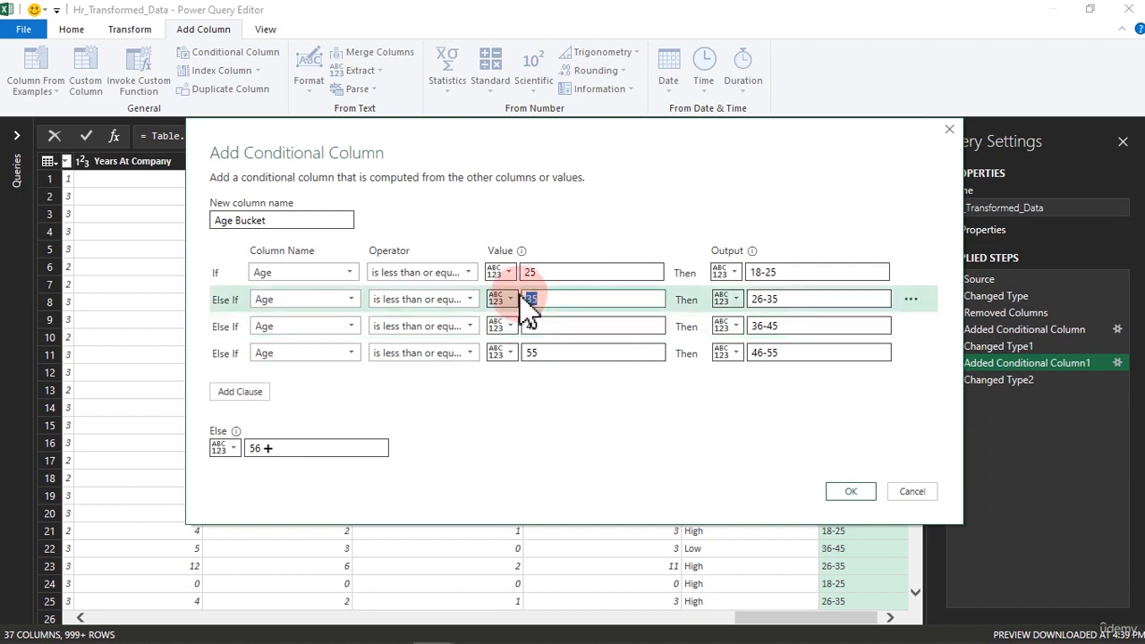
{"action": "left_click", "coordinate": [850, 491]}
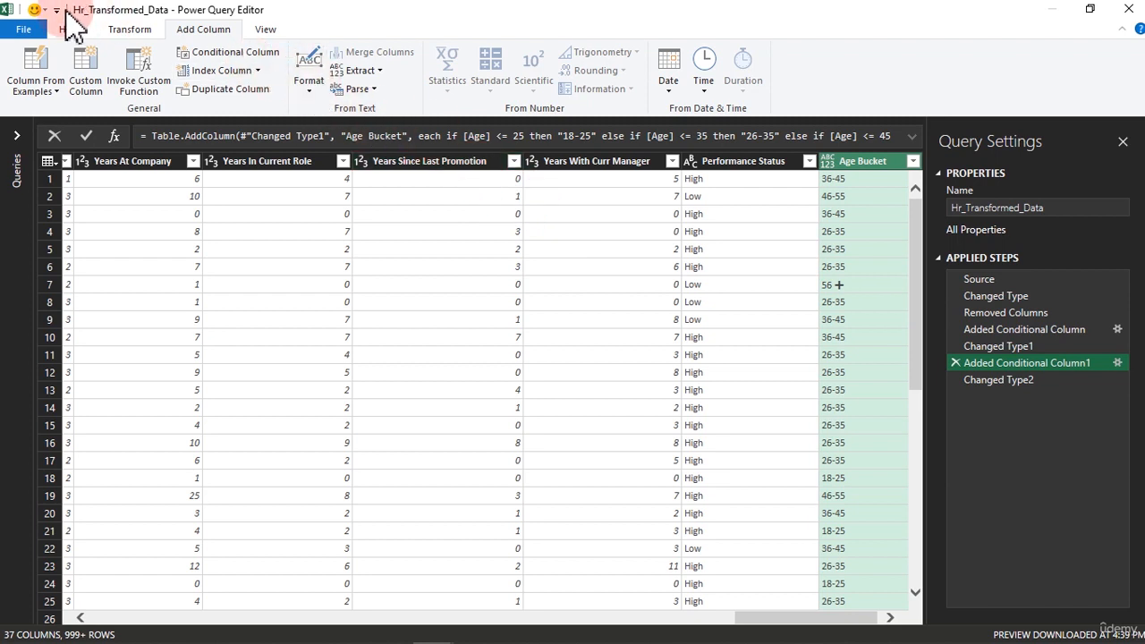
Go directly to the Job Satisfaction column in the Hr_Transformed_Data query
{"action": "left_click", "coordinate": [71, 34]}
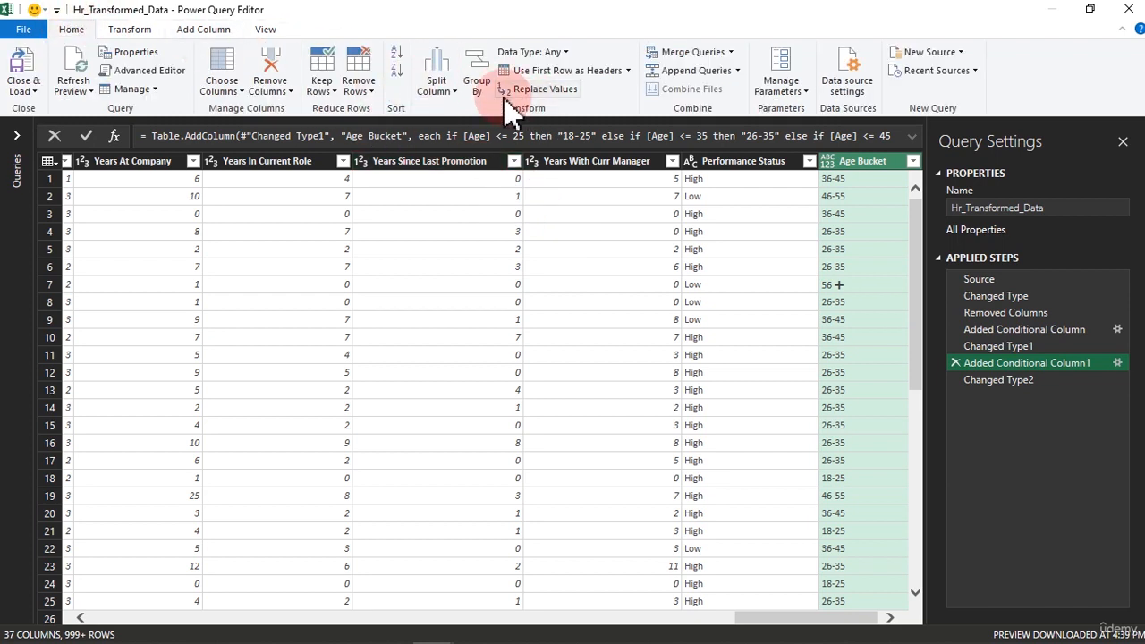
{"action": "left_click", "coordinate": [240, 91]}
{"action": "left_click", "coordinate": [257, 127]}
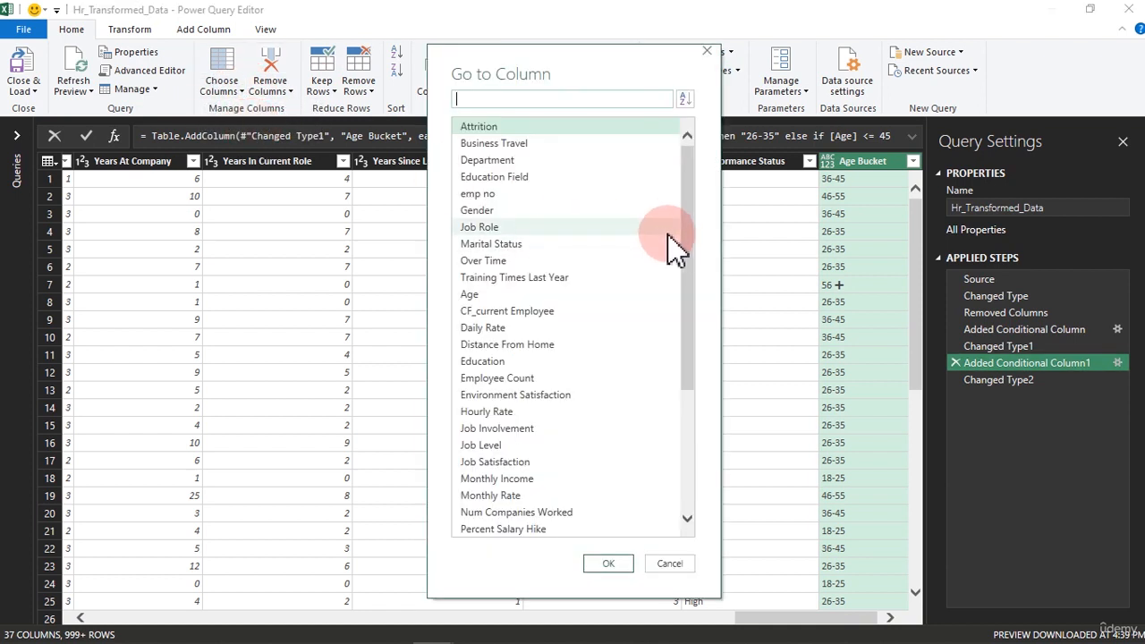
{"action": "left_click", "coordinate": [503, 461]}
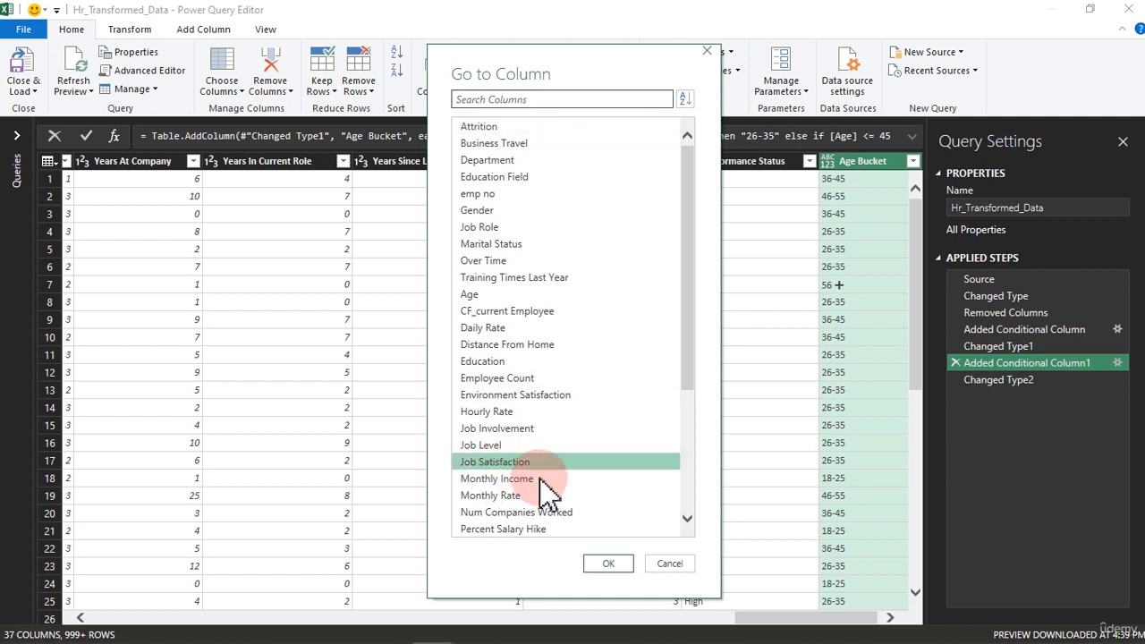
{"action": "left_click", "coordinate": [610, 563]}
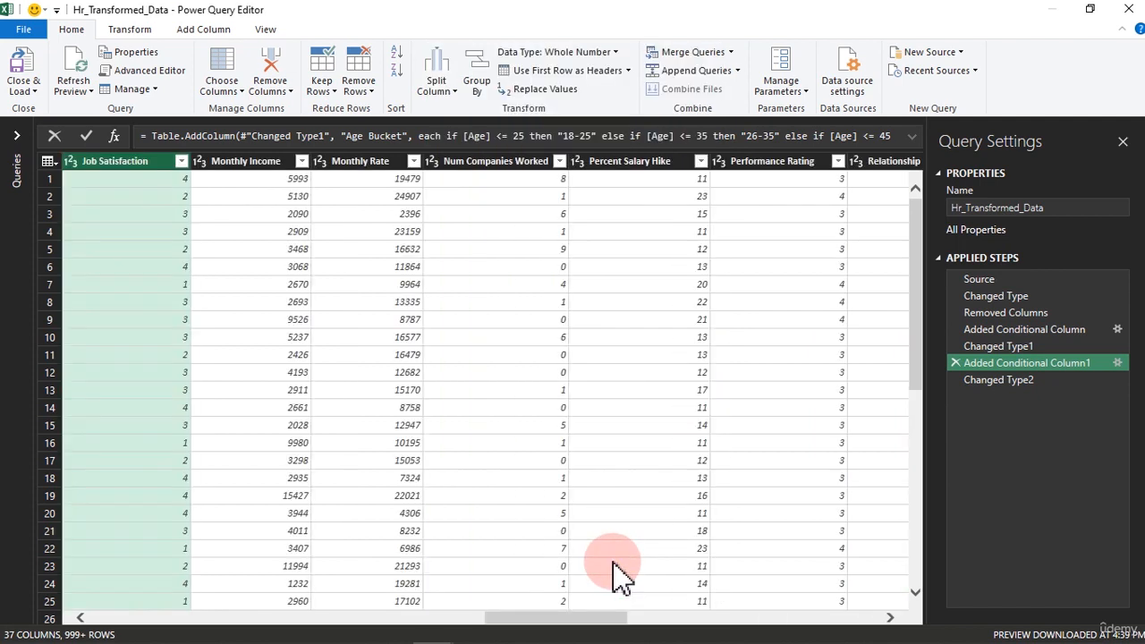
Examine the complete list of distinct Job Satisfaction values, without applying a filter
{"action": "left_click", "coordinate": [180, 168]}
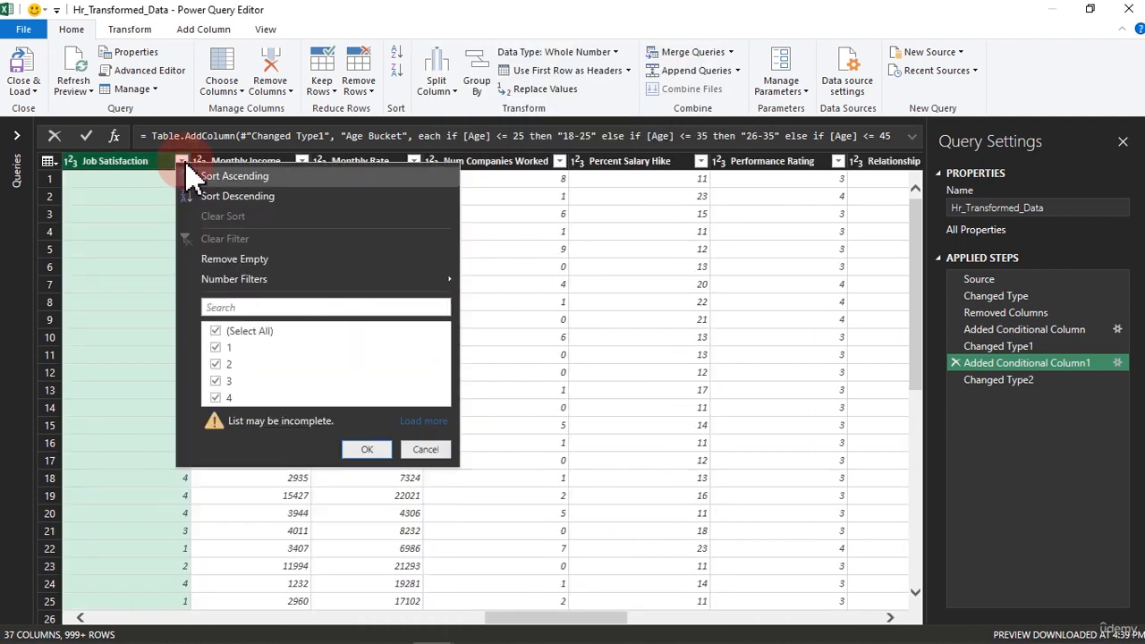
{"action": "left_click", "coordinate": [363, 438]}
{"action": "left_click", "coordinate": [407, 419]}
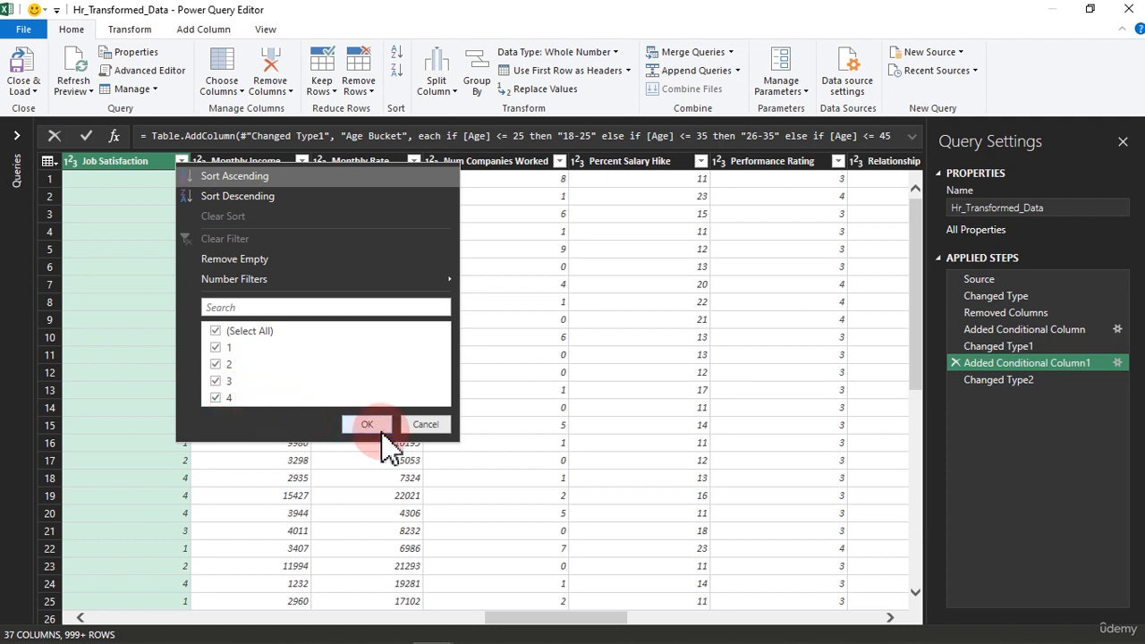
{"action": "left_click", "coordinate": [421, 426]}
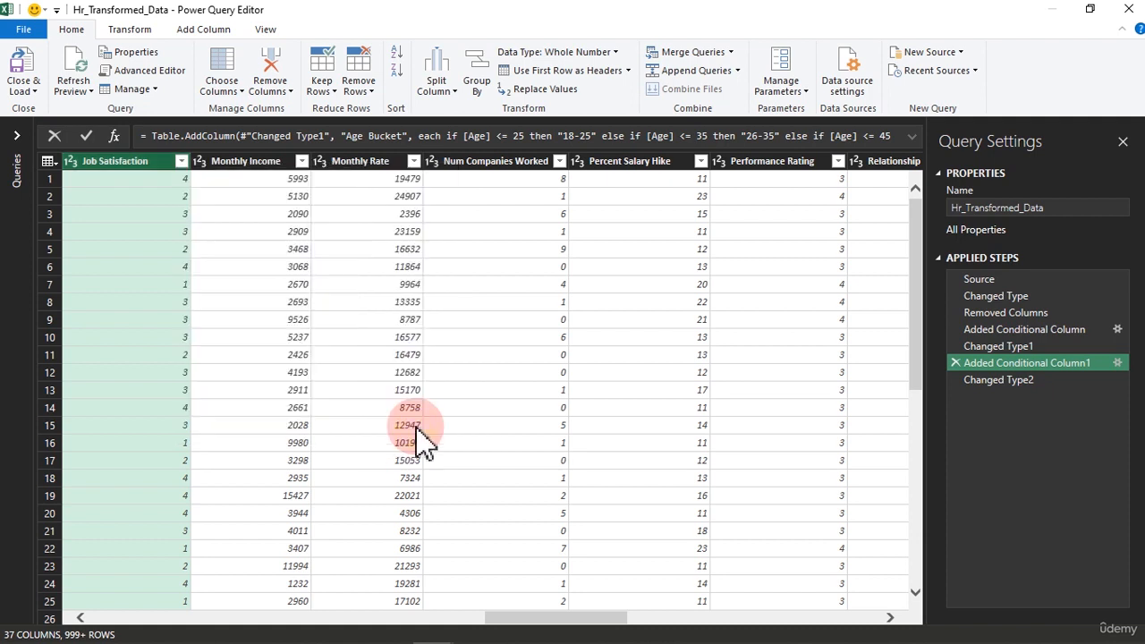
{"action": "left_click", "coordinate": [195, 30]}
{"action": "left_click", "coordinate": [225, 52]}
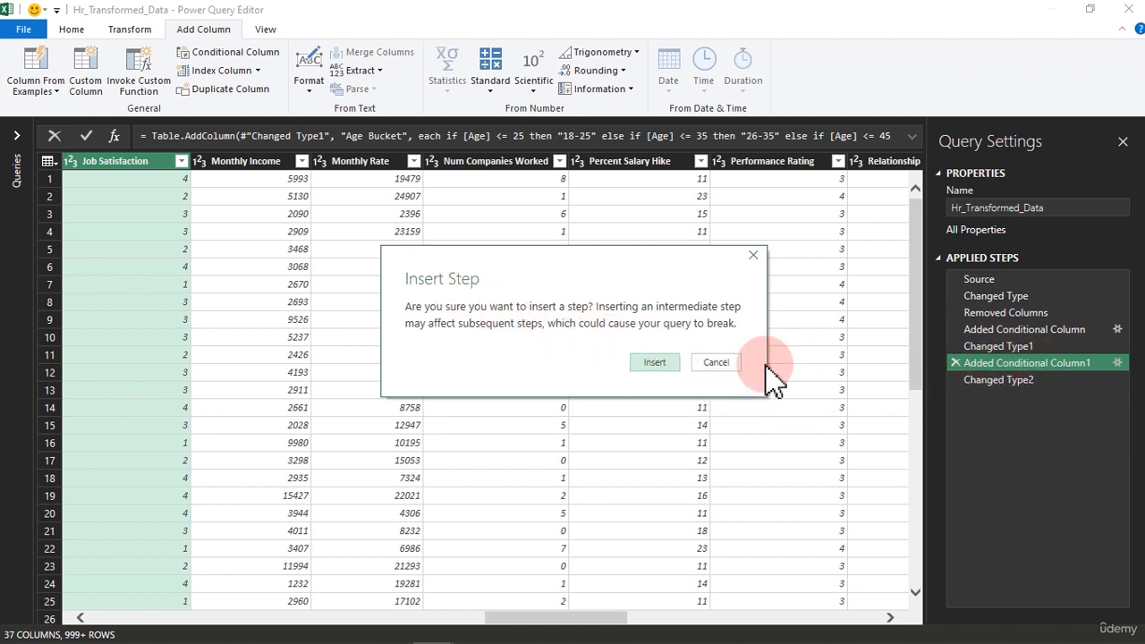
{"action": "left_click", "coordinate": [727, 365]}
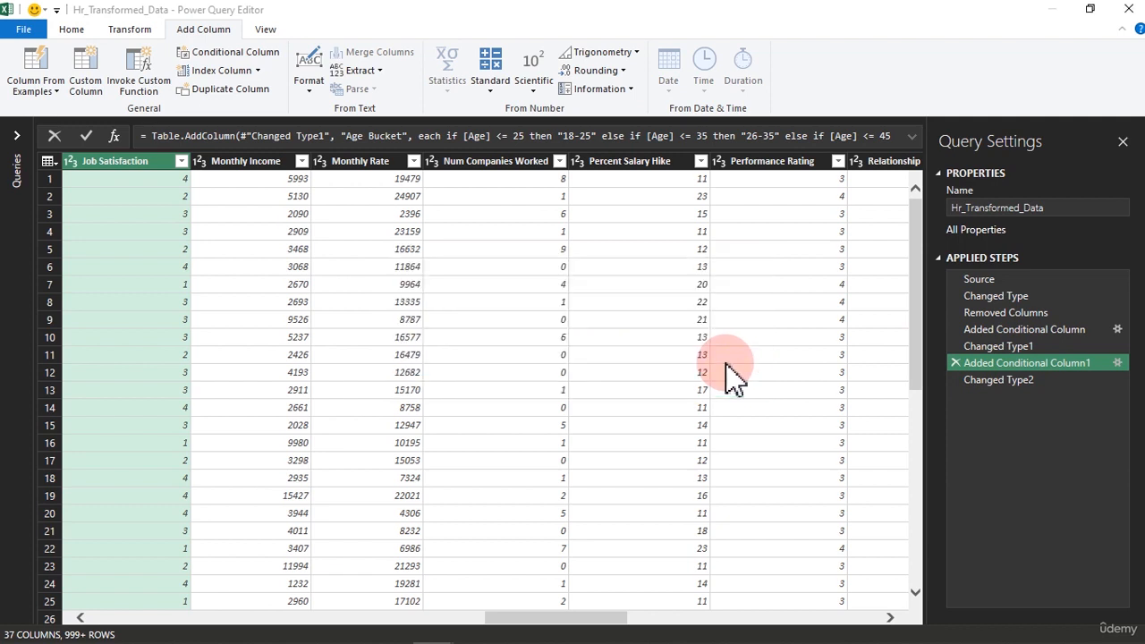
Start a new conditional column after the Changed Type2 step and name it "Job Satisfaction Status"
{"action": "left_click", "coordinate": [1021, 384]}
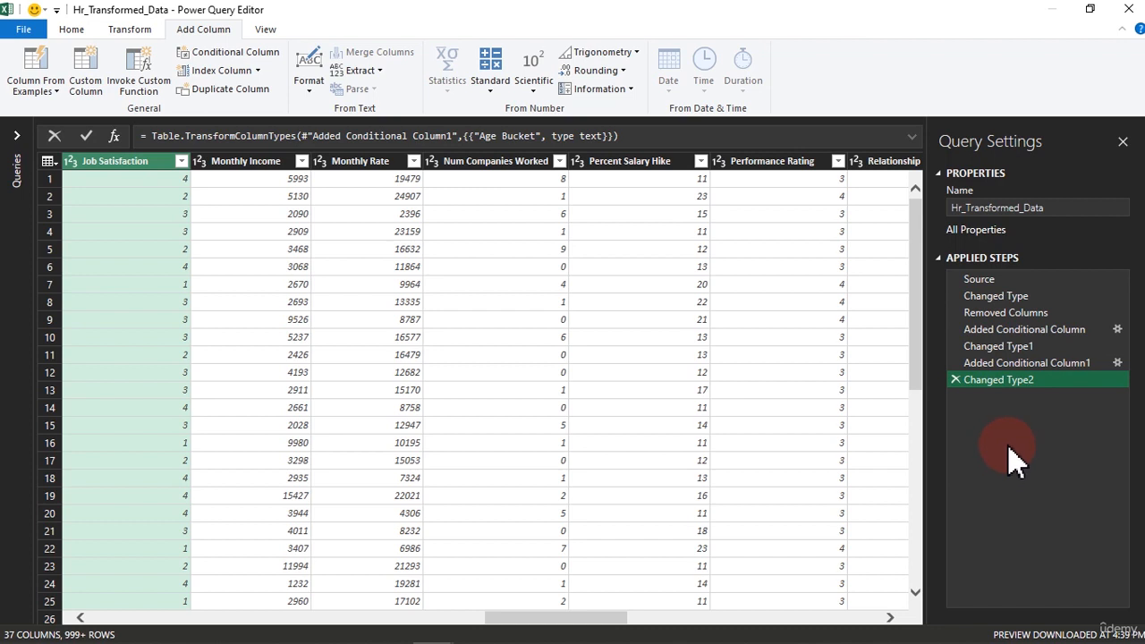
{"action": "left_click", "coordinate": [219, 58]}
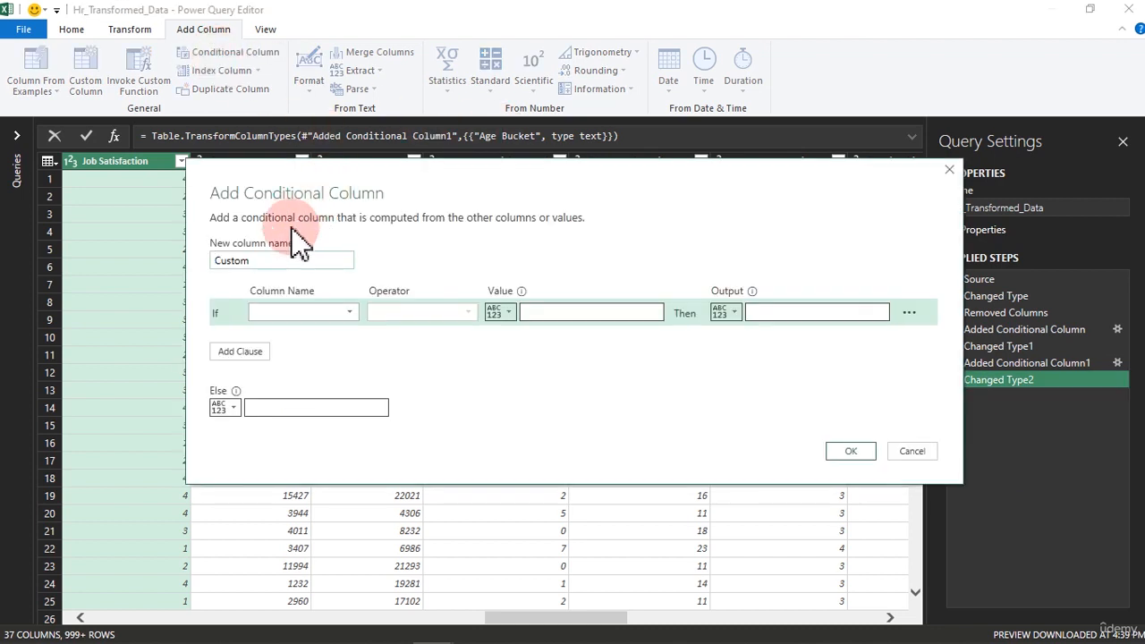
{"action": "left_click_drag", "start_coordinate": [269, 260], "coordinate": [216, 260]}
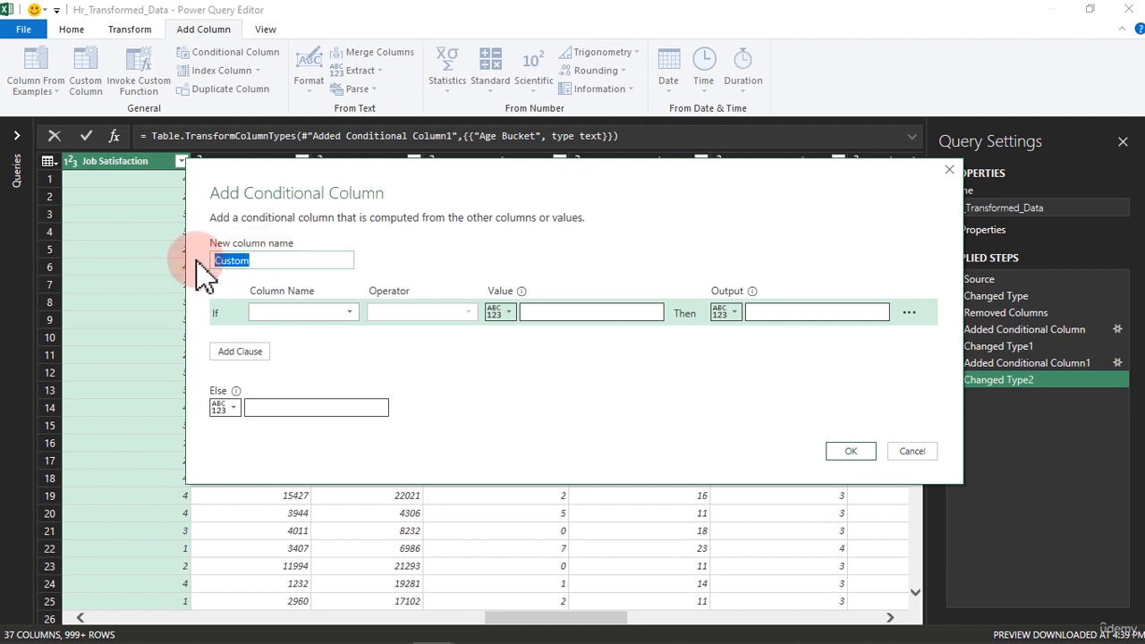
{"action": "type", "text": "Job Satisfaction Status"}
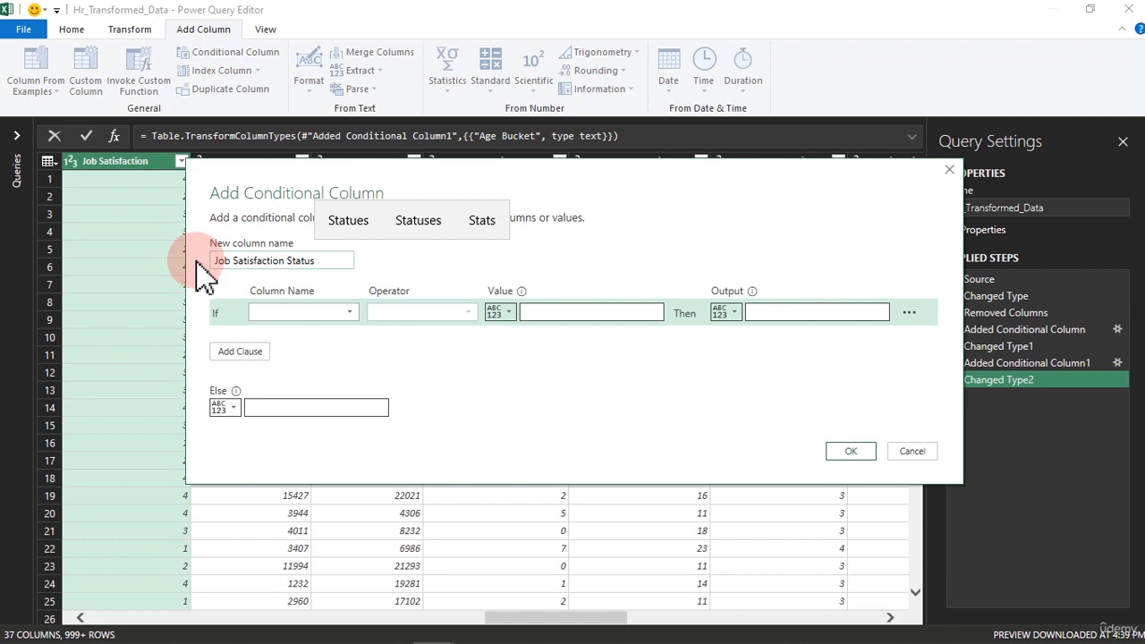
Define the first clause so that Job Satisfaction equals 1 outputs "Very Satisfied"
{"action": "left_click", "coordinate": [293, 313]}
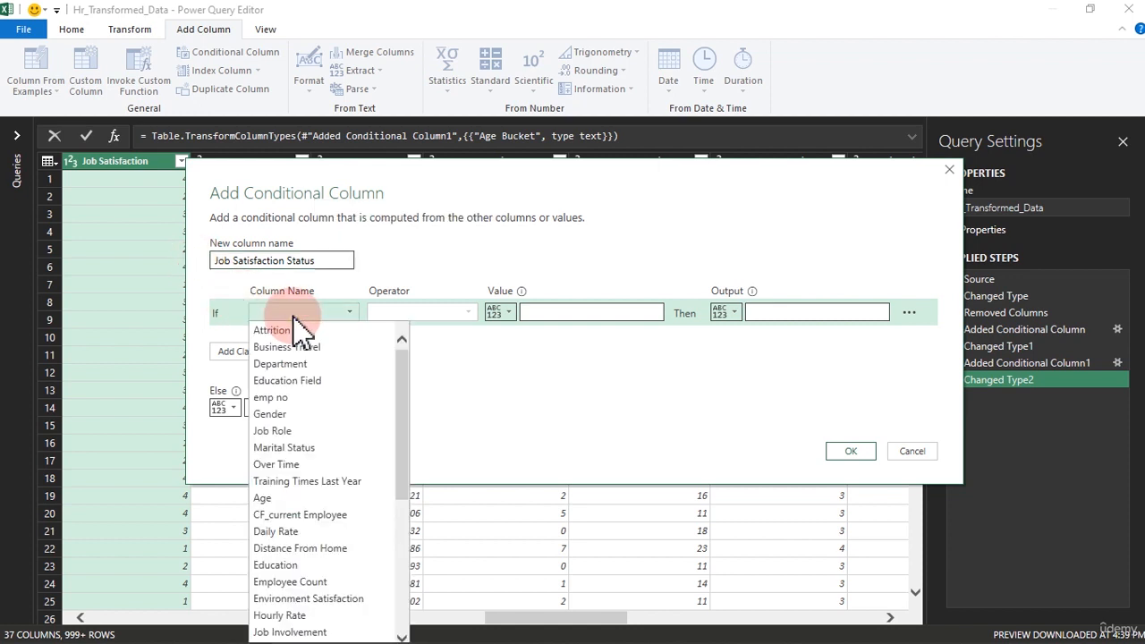
{"action": "key", "text": "a"}
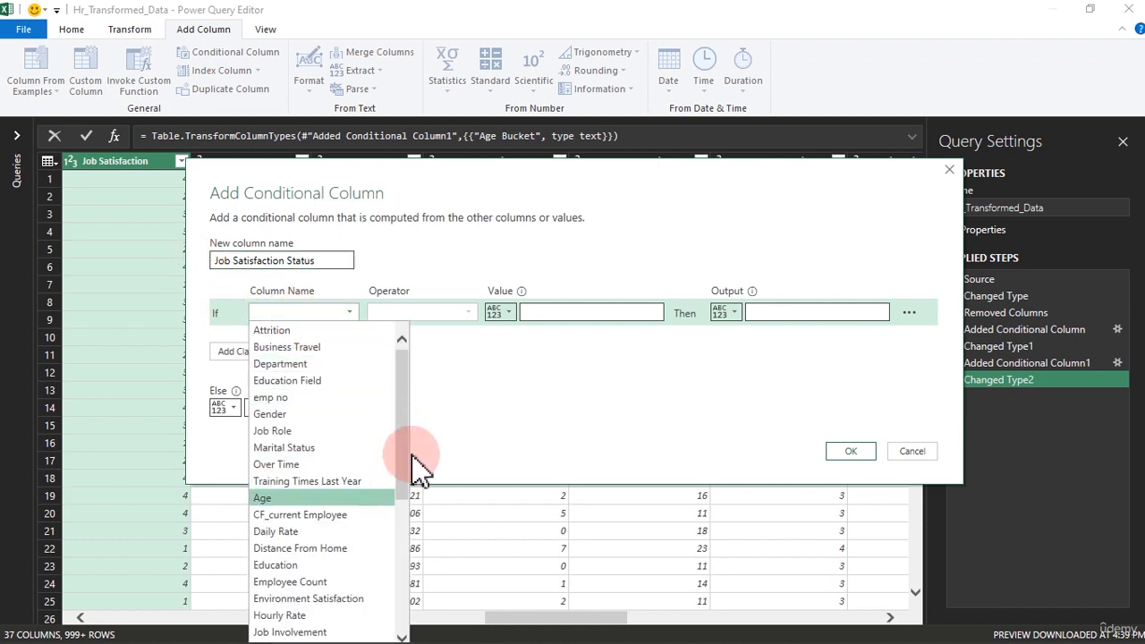
{"action": "left_click_drag", "start_coordinate": [403, 426], "coordinate": [407, 488]}
{"action": "left_click", "coordinate": [310, 531]}
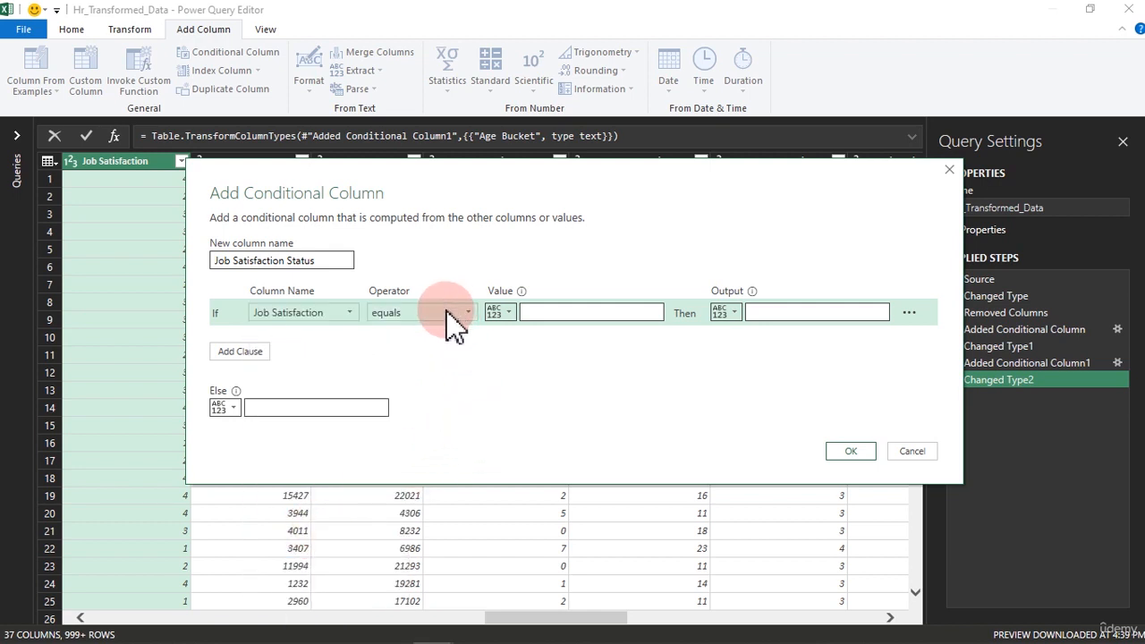
{"action": "left_click", "coordinate": [532, 311]}
{"action": "type", "text": "1"}
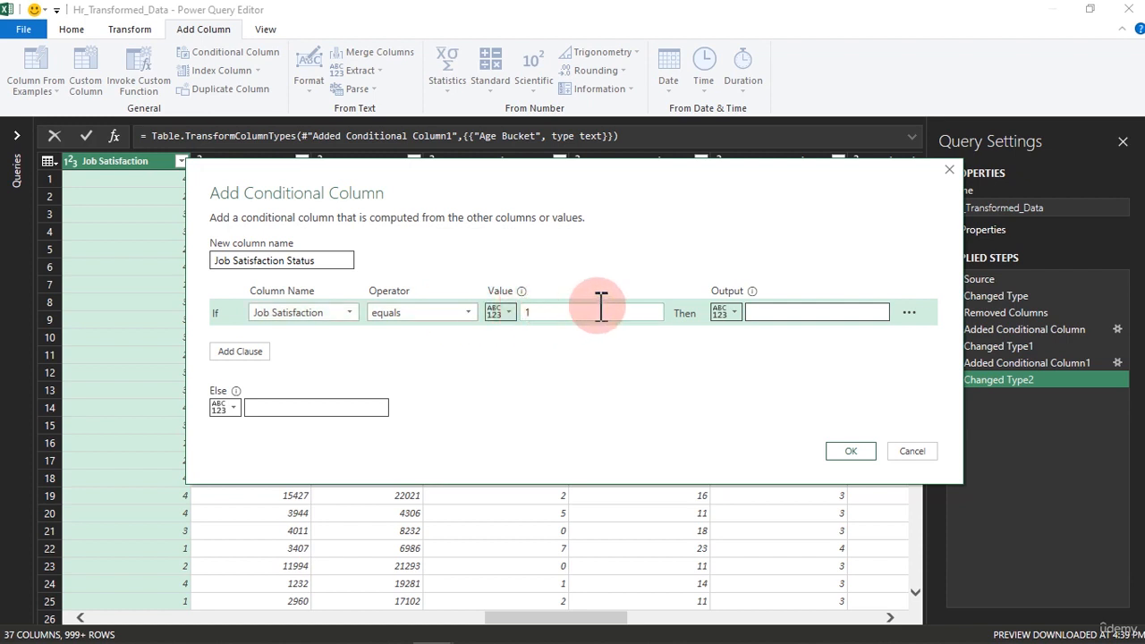
{"action": "left_click", "coordinate": [786, 313]}
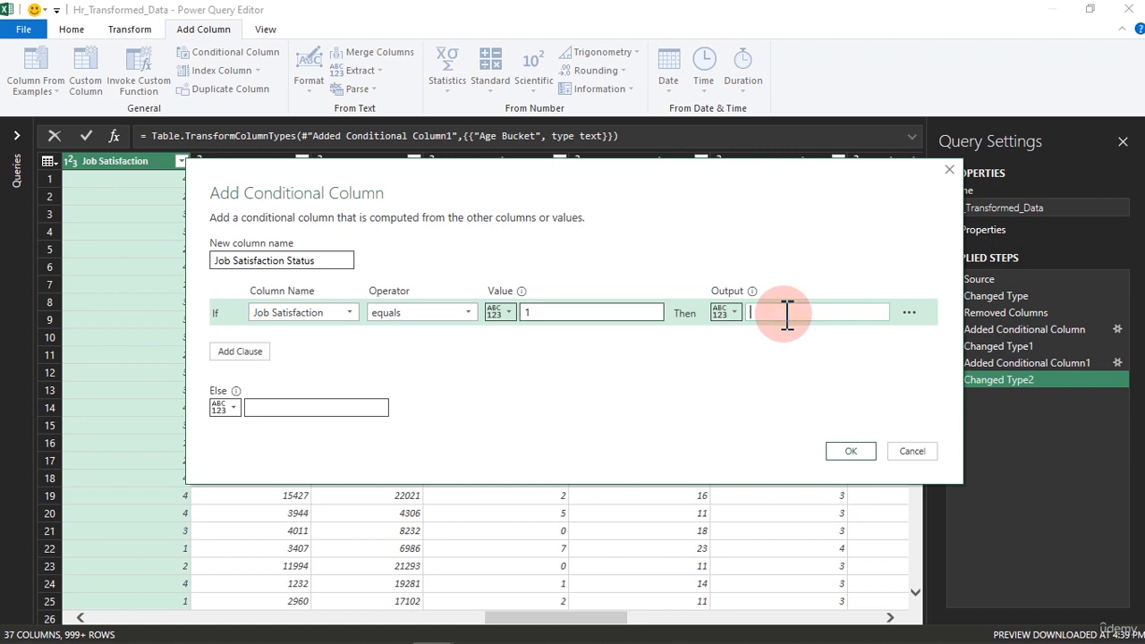
{"action": "type", "text": "Very"}
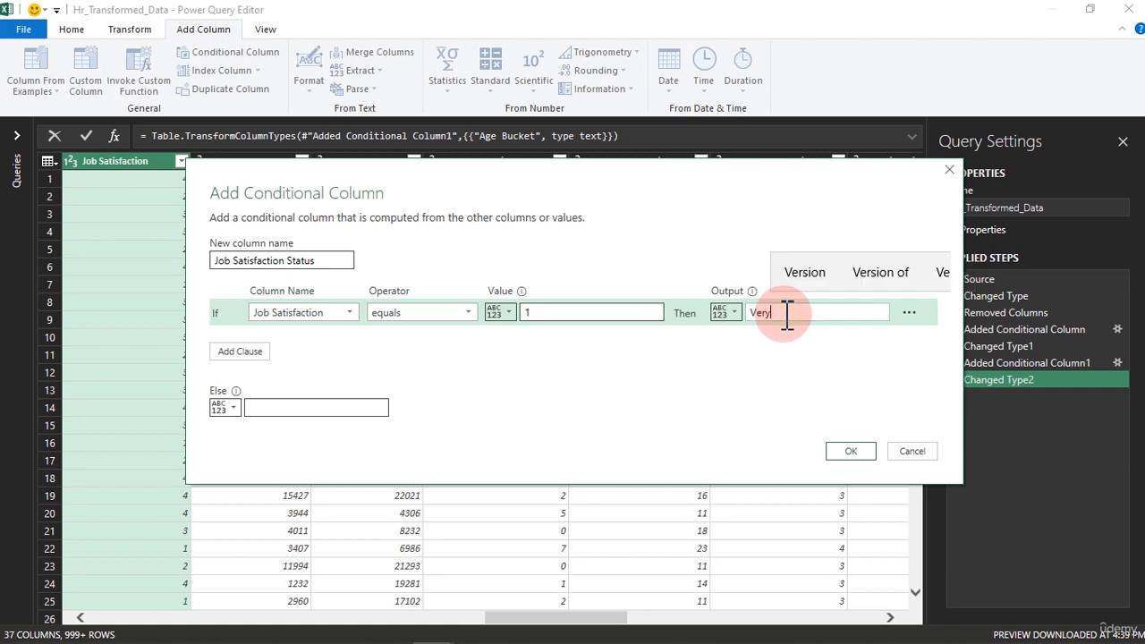
{"action": "type", "text": " St"}
{"action": "key", "text": "BackSpace"}
{"action": "type", "text": "a"}
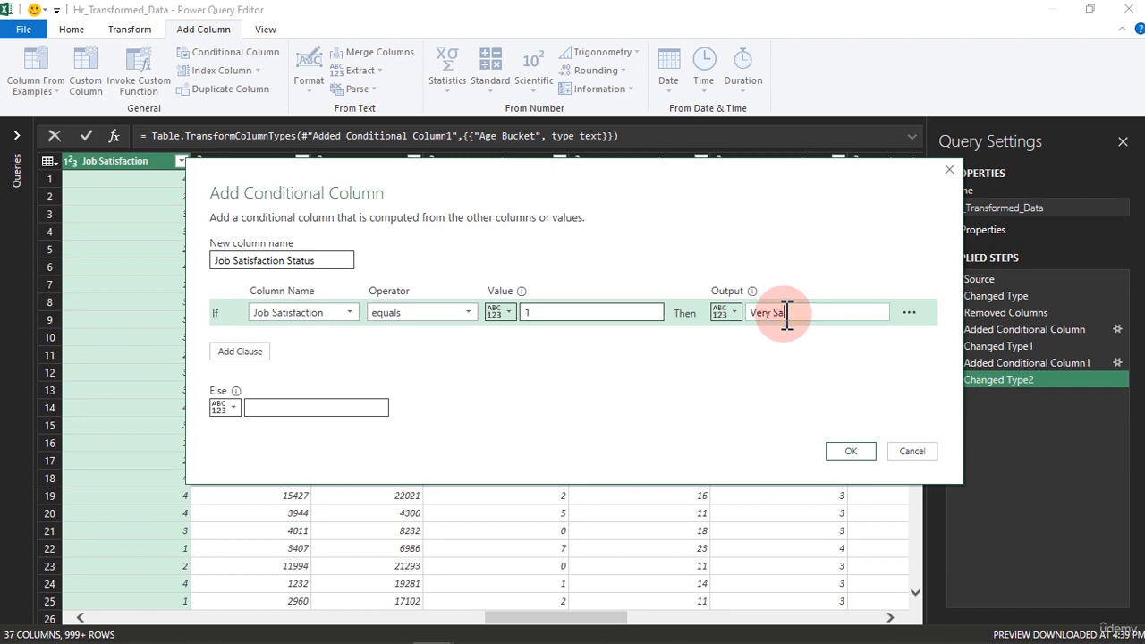
{"action": "type", "text": "tisfied"}
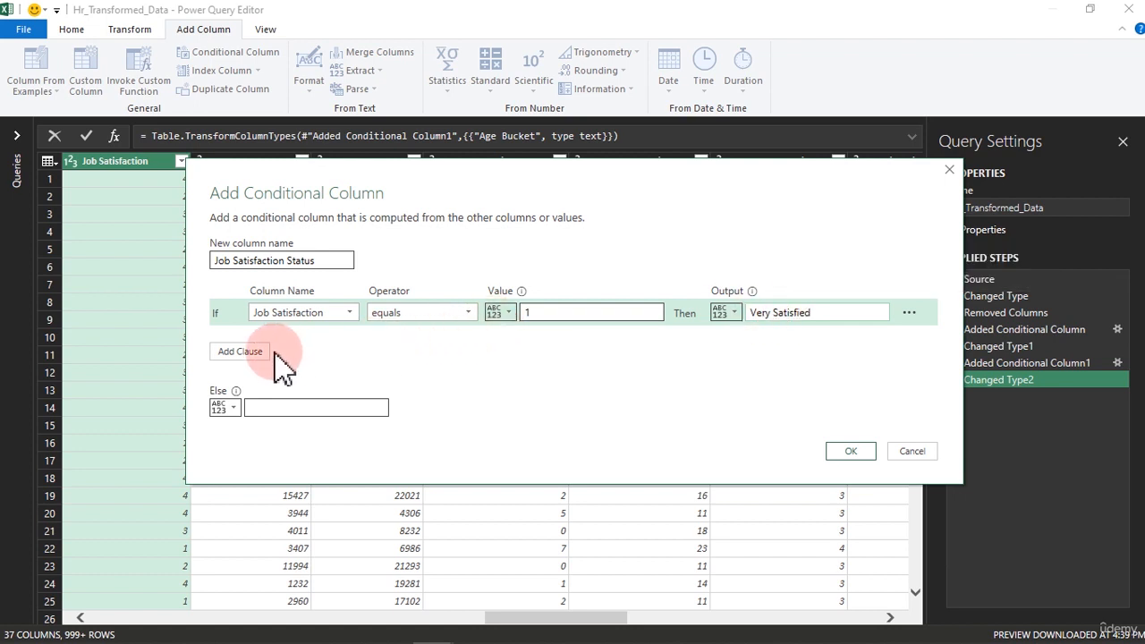
Add a second clause so that Job Satisfaction equals 2 outputs "Satisfied"
{"action": "left_click", "coordinate": [240, 350]}
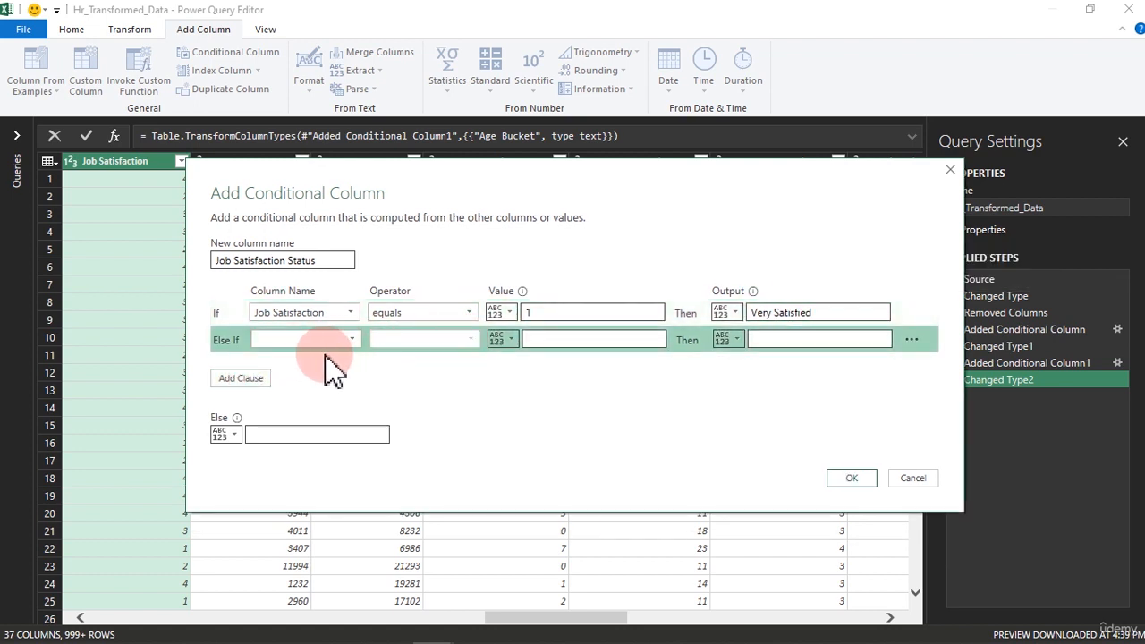
{"action": "left_click", "coordinate": [327, 342]}
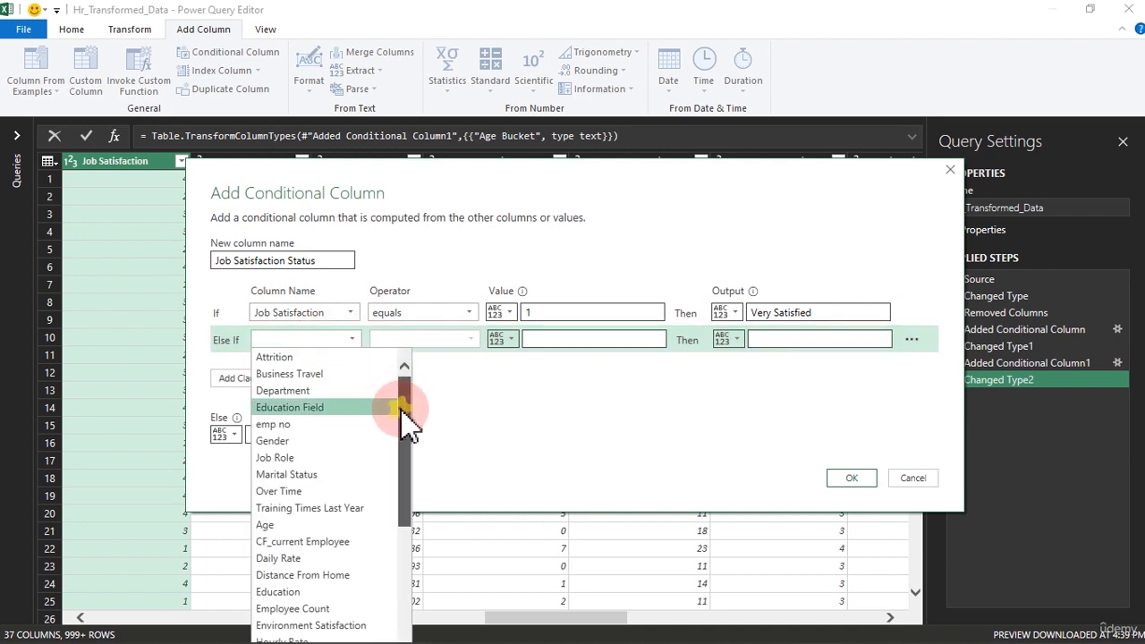
{"action": "scroll", "coordinate": [403, 438], "scroll_direction": "down", "scroll_amount": 3}
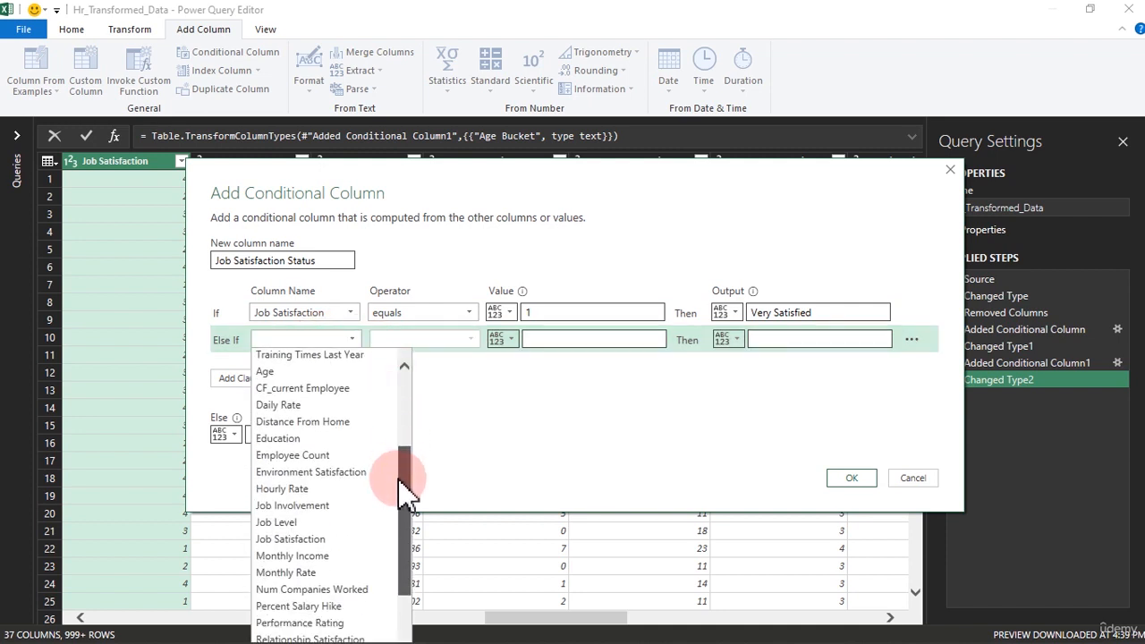
{"action": "left_click", "coordinate": [315, 540]}
{"action": "left_click", "coordinate": [539, 340]}
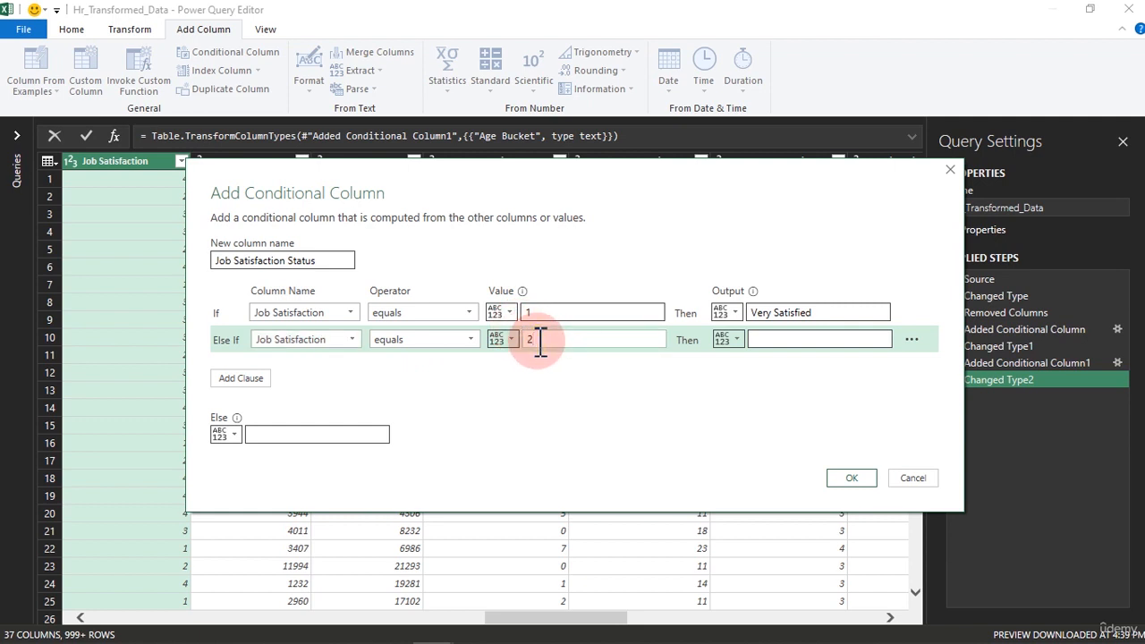
{"action": "type", "text": "2"}
{"action": "left_click", "coordinate": [782, 338]}
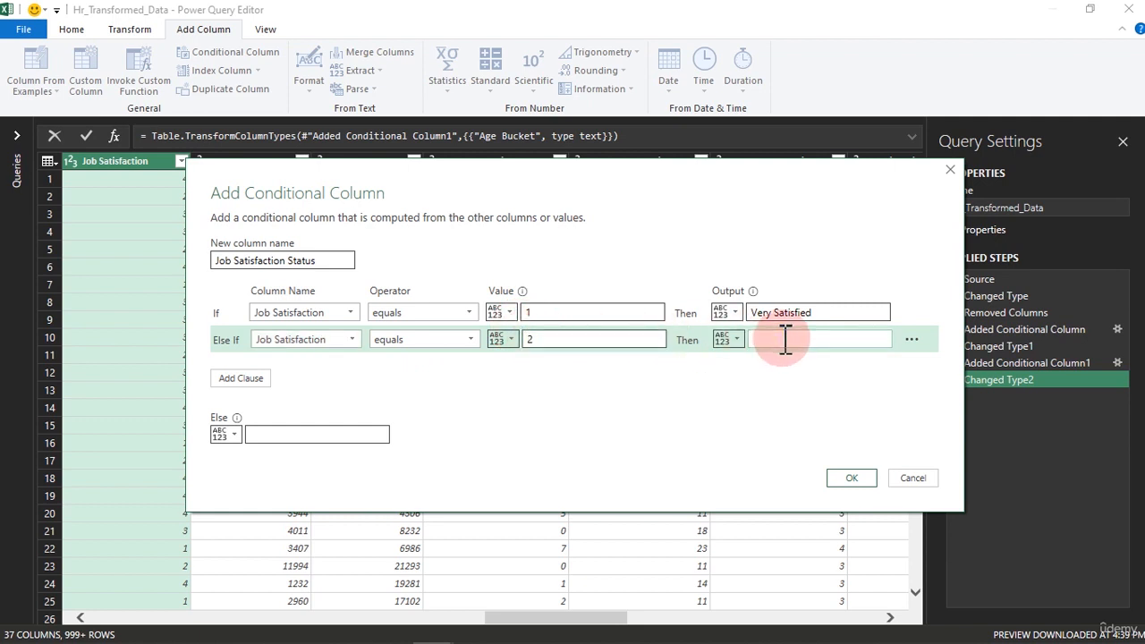
{"action": "type", "text": "Satisfied"}
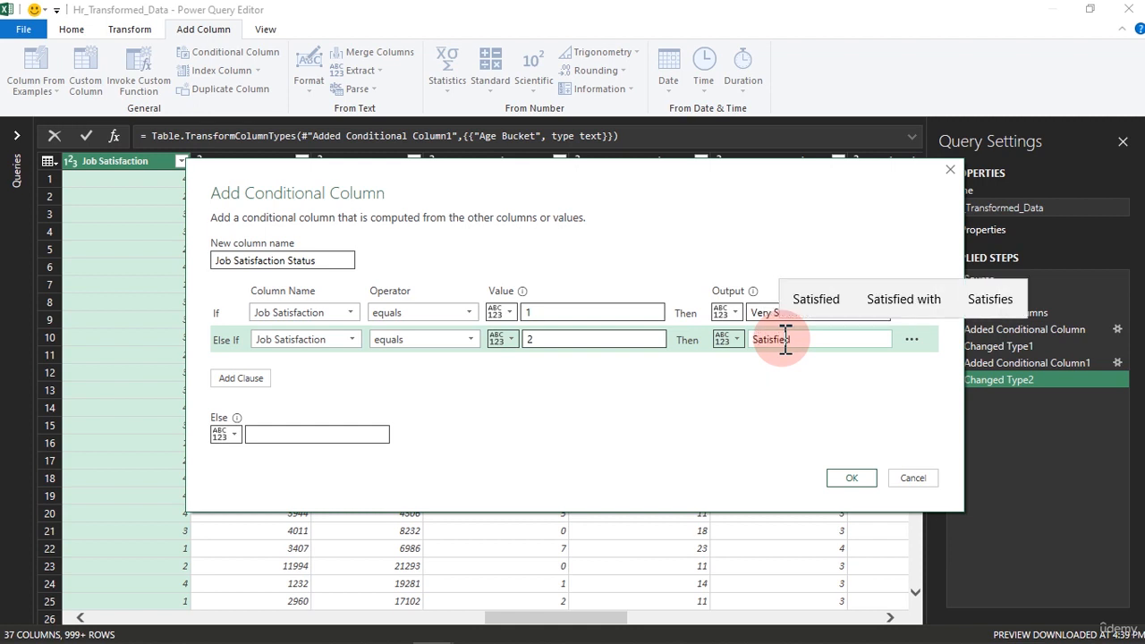
Add a third clause so that Job Satisfaction equals 3 outputs "Dissatisfied"
{"action": "left_click", "coordinate": [260, 378]}
{"action": "left_click", "coordinate": [556, 367]}
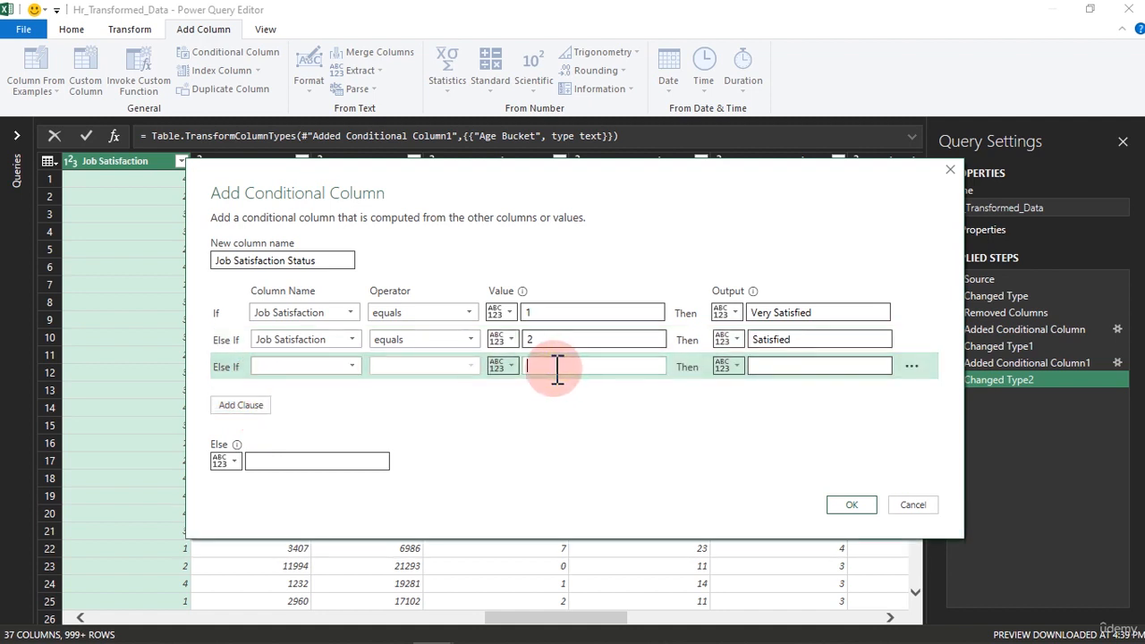
{"action": "left_click", "coordinate": [320, 366]}
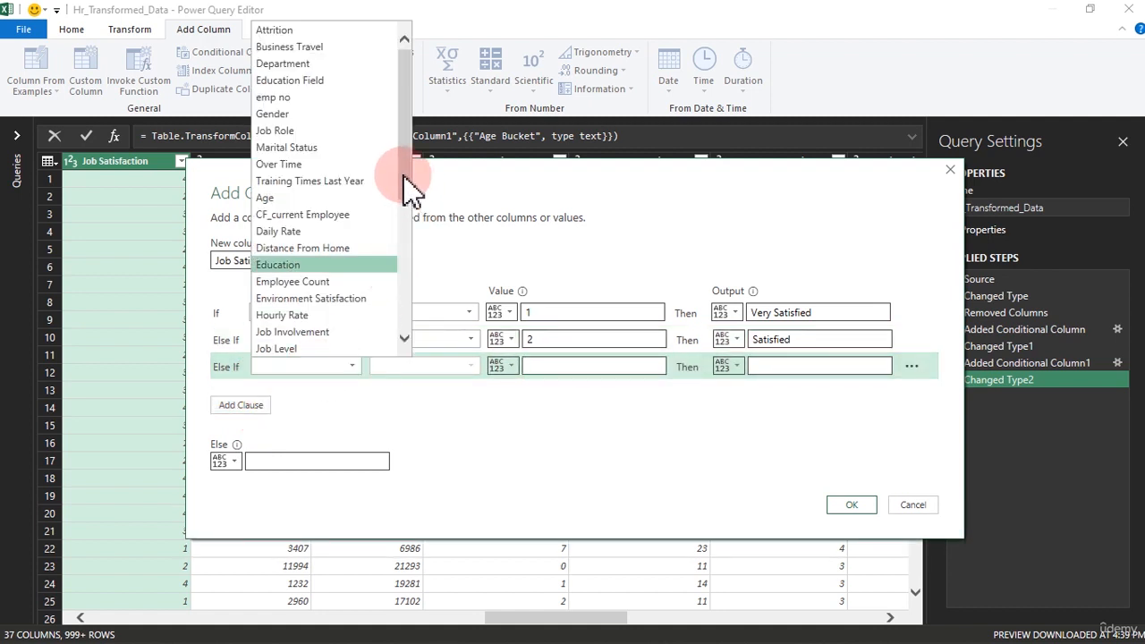
{"action": "left_click_drag", "start_coordinate": [407, 188], "coordinate": [407, 326]}
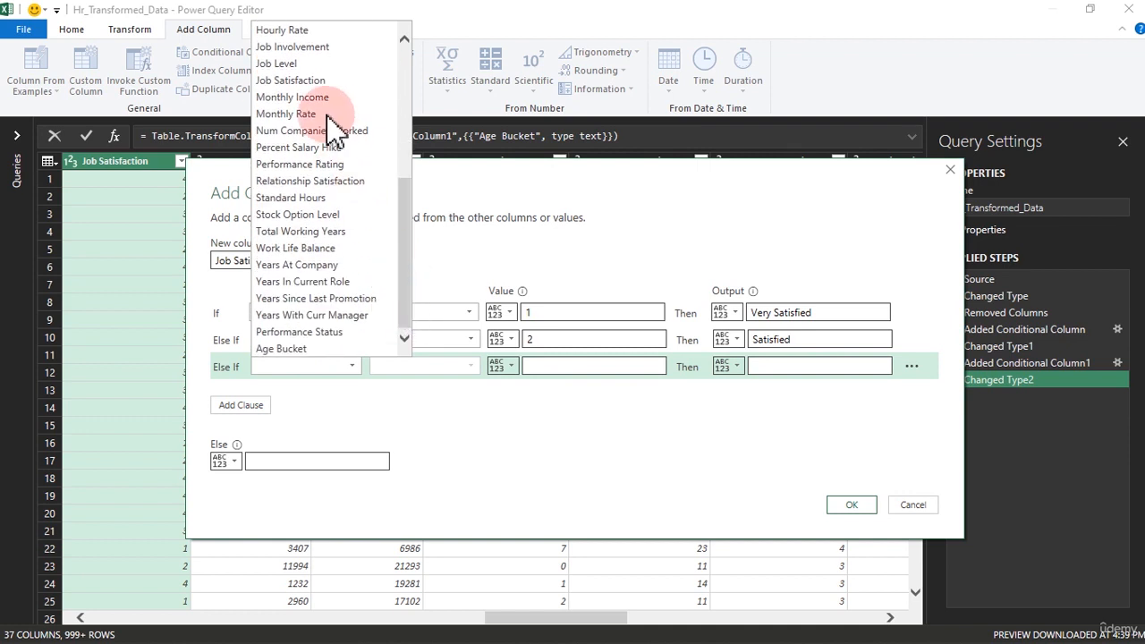
{"action": "left_click", "coordinate": [312, 79]}
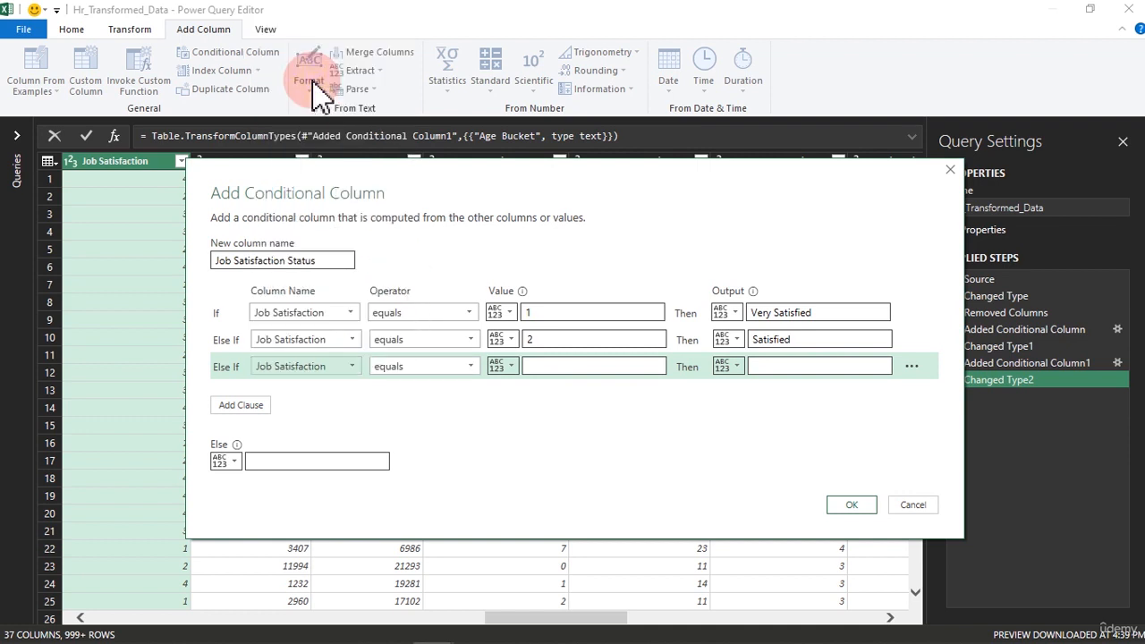
{"action": "left_click", "coordinate": [561, 366]}
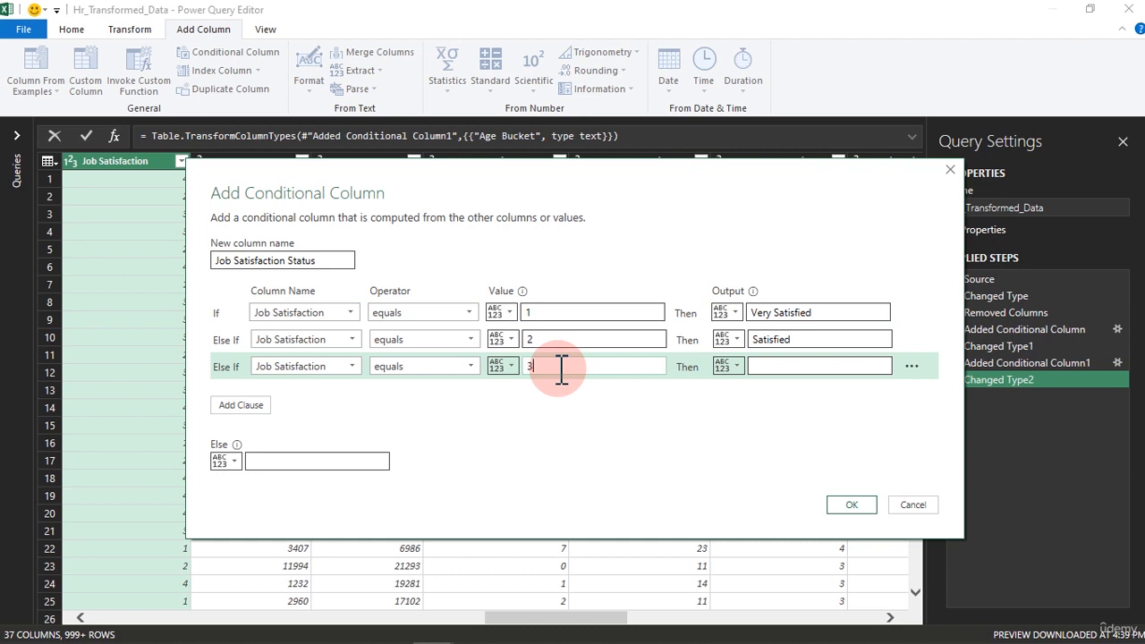
{"action": "left_click", "coordinate": [766, 369]}
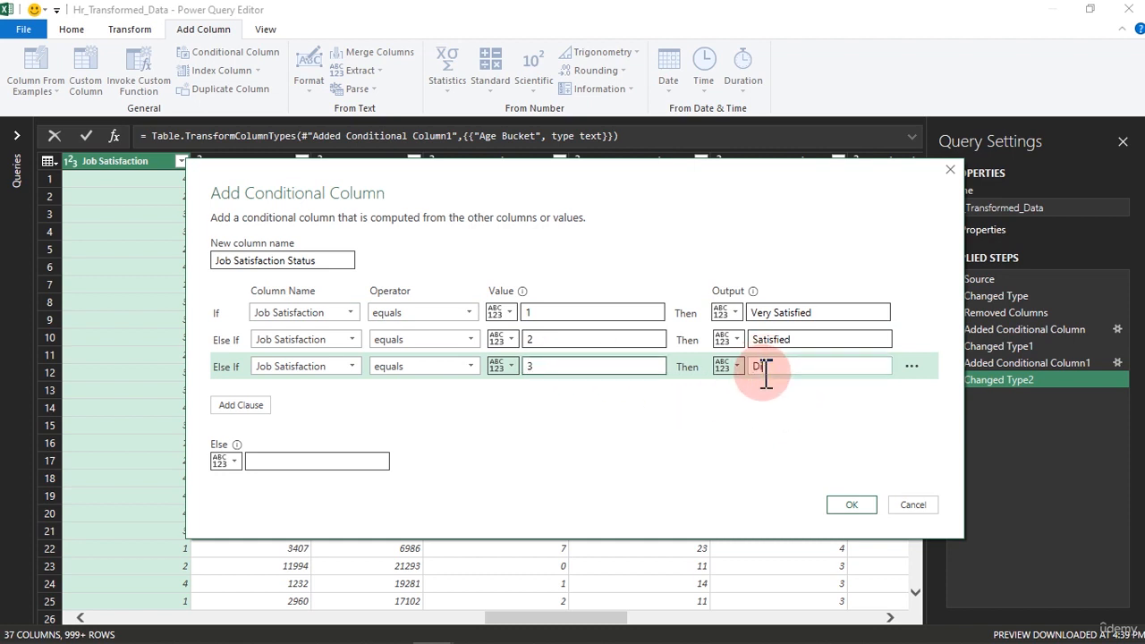
{"action": "type", "text": "Dissatisfied"}
Set the Else output to "Very Dissatisfied" and create the Job Satisfaction Status column
{"action": "left_click", "coordinate": [344, 462]}
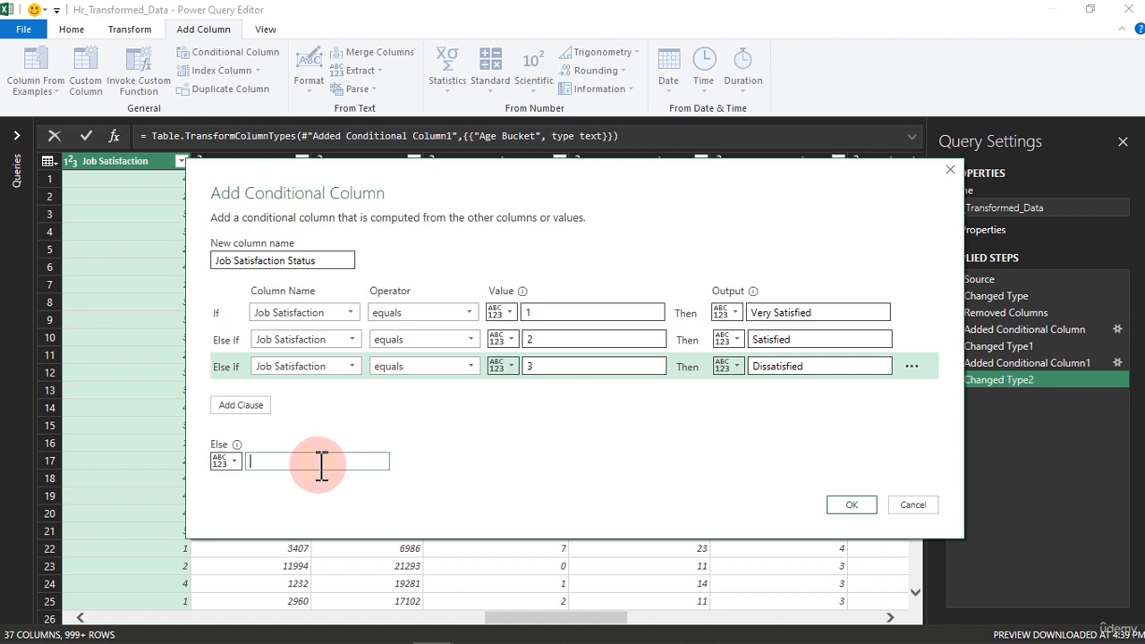
{"action": "type", "text": "Very Dissa"}
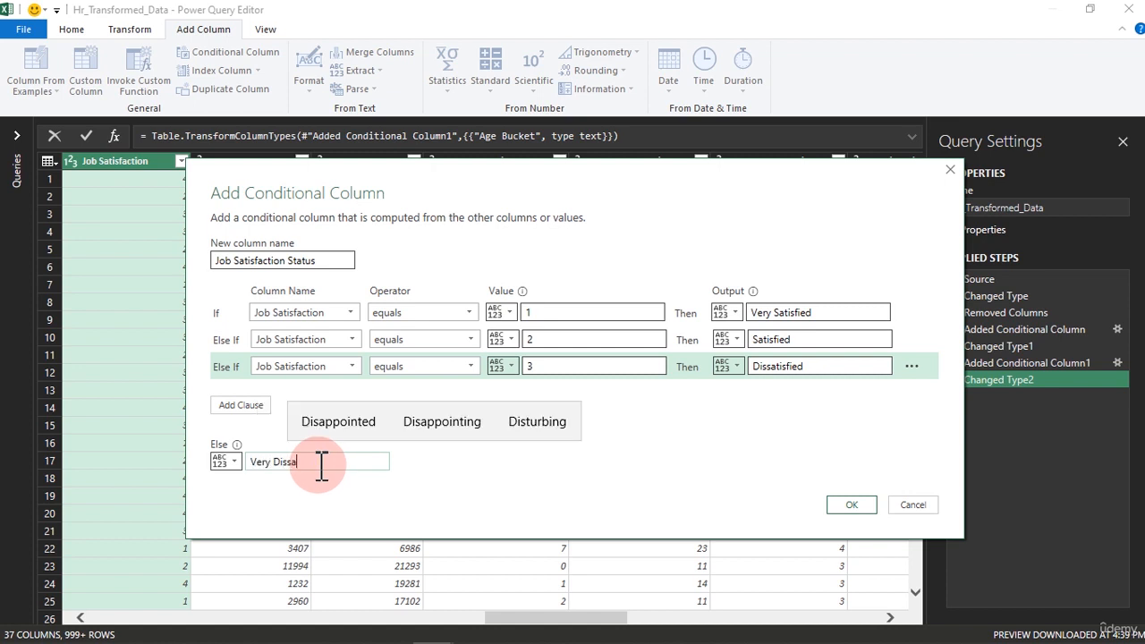
{"action": "type", "text": "tisfied"}
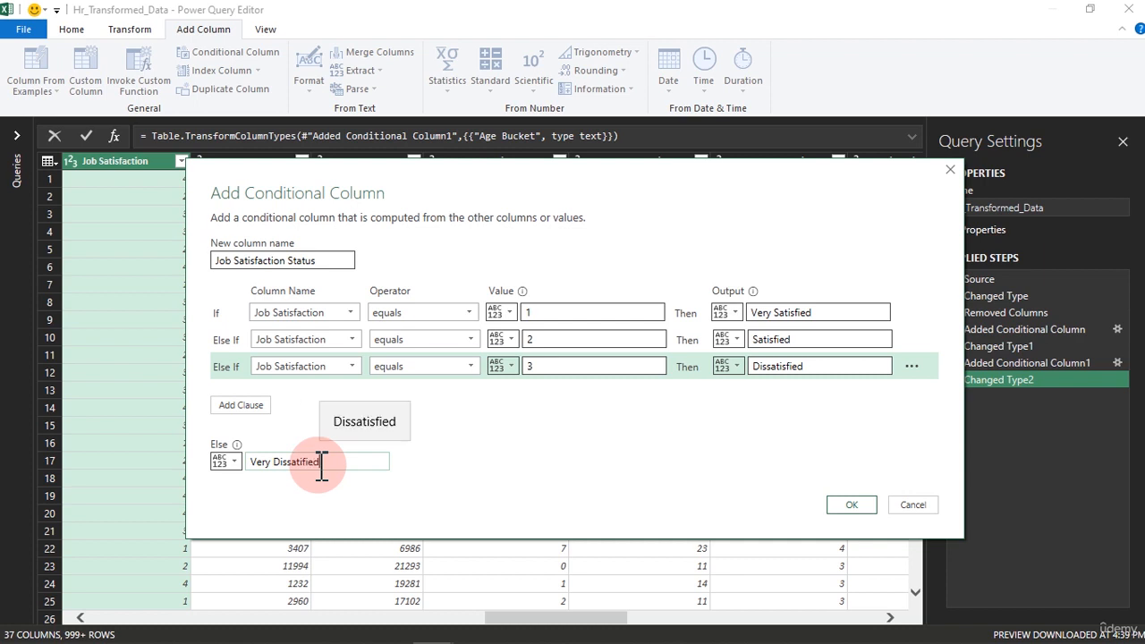
{"action": "left_click", "coordinate": [368, 426]}
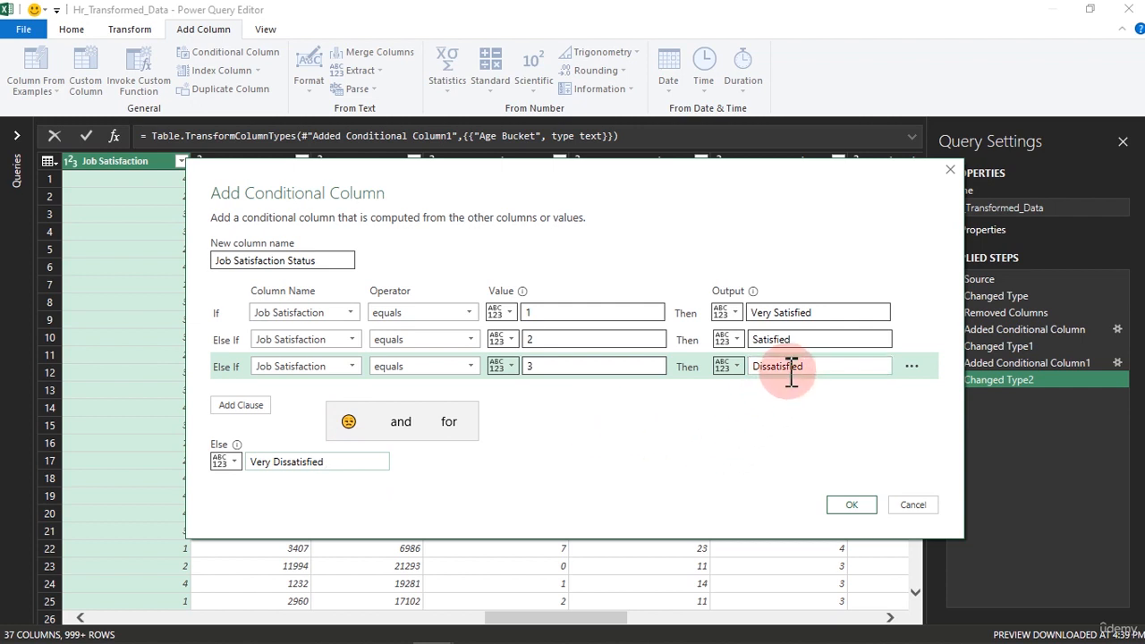
{"action": "left_click", "coordinate": [846, 505]}
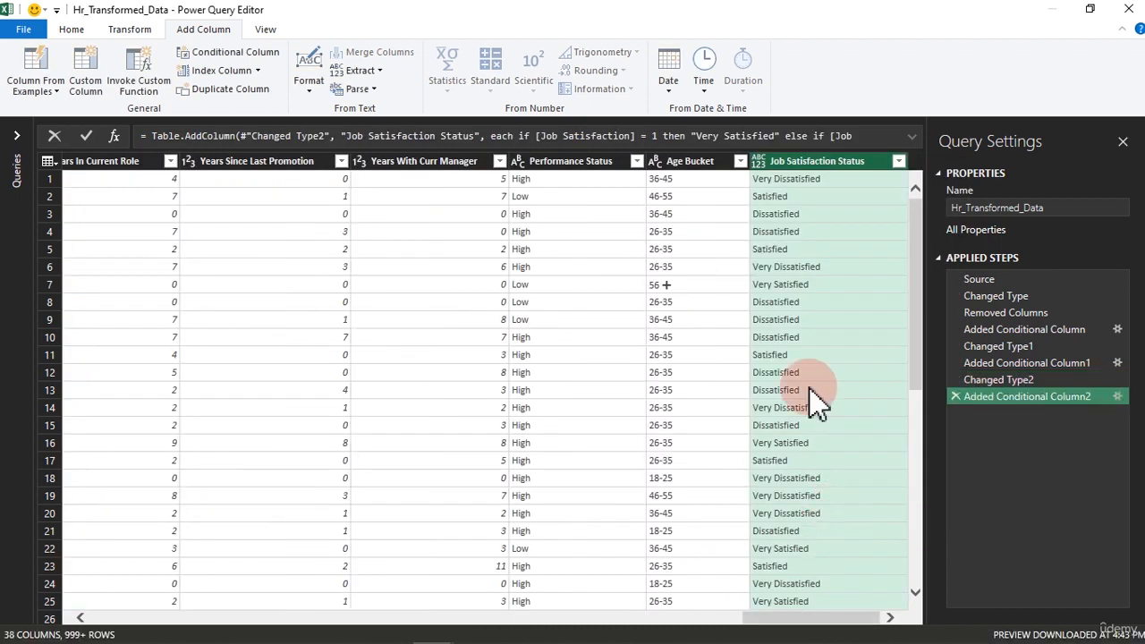
Change the data type of the Job Satisfaction Status column to Text
{"action": "left_click", "coordinate": [759, 162]}
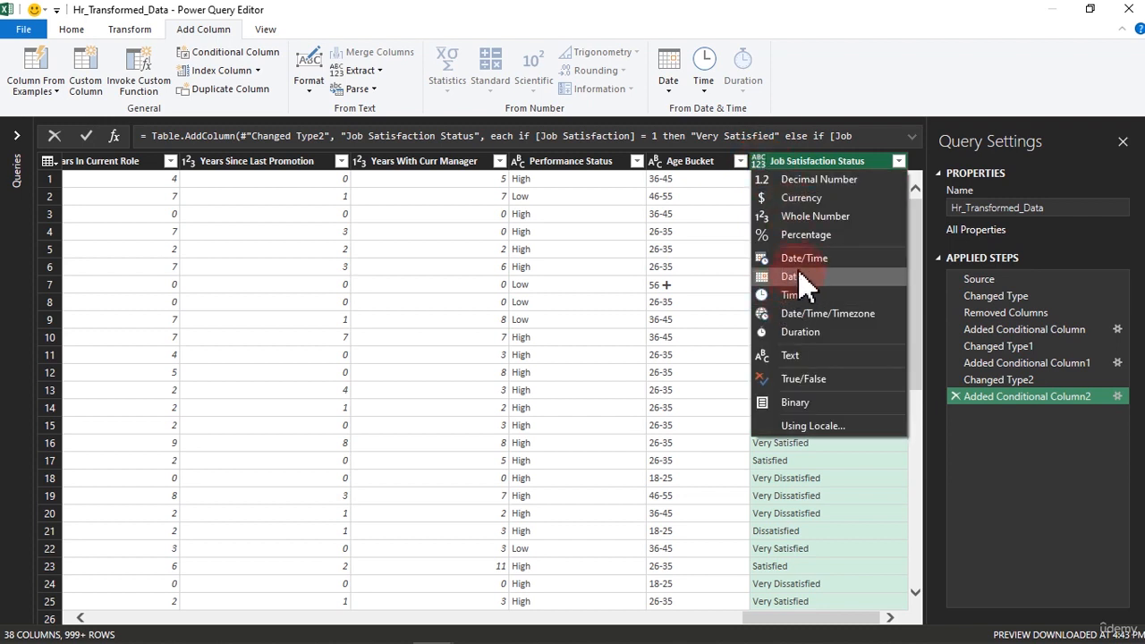
{"action": "left_click", "coordinate": [797, 358]}
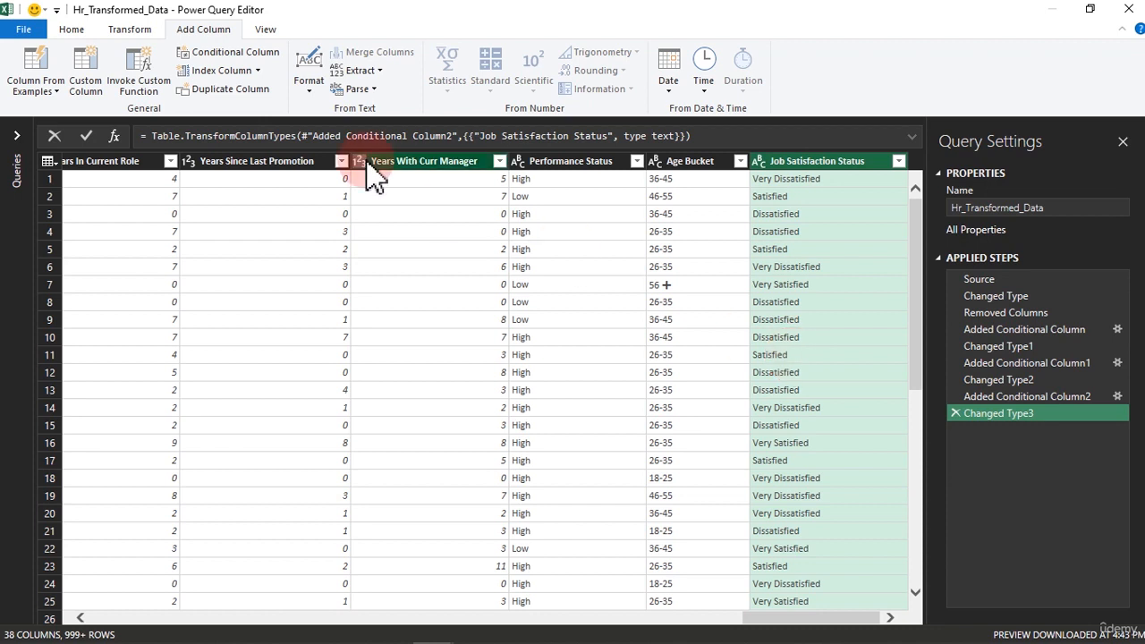
Use Go to Column to jump to the Distance From Home column
{"action": "left_click", "coordinate": [121, 31]}
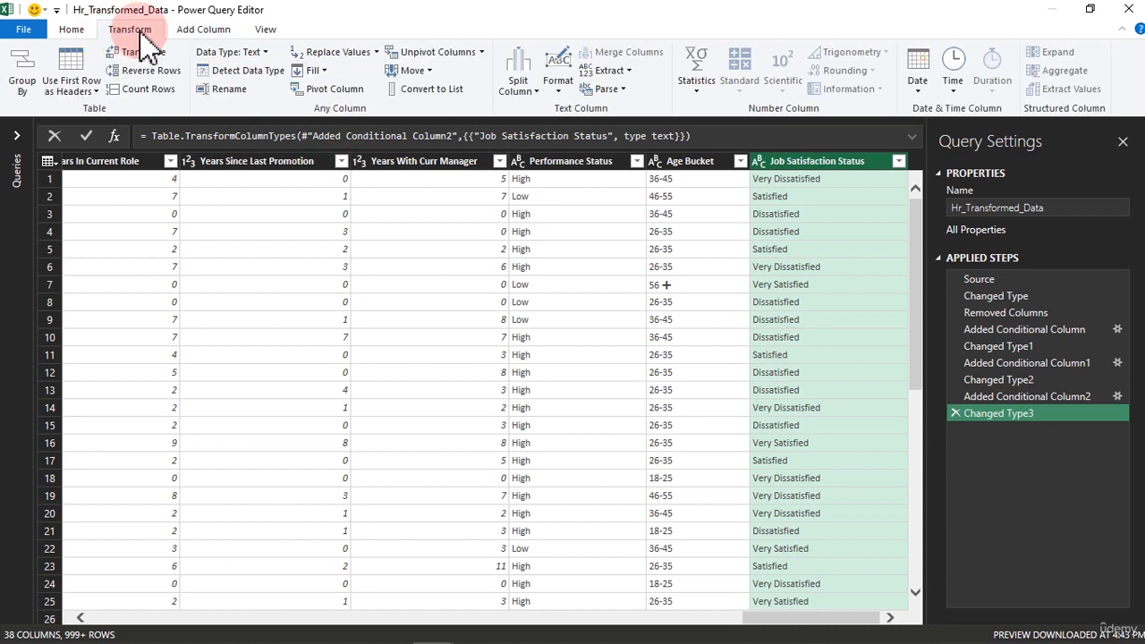
{"action": "left_click", "coordinate": [71, 32]}
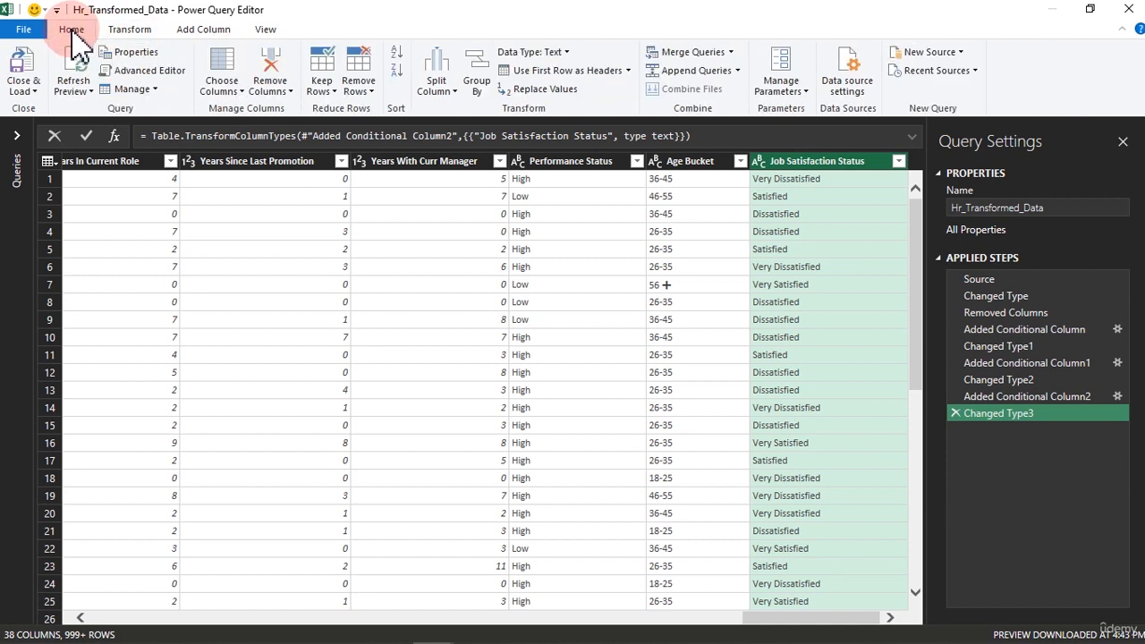
{"action": "left_click", "coordinate": [237, 92]}
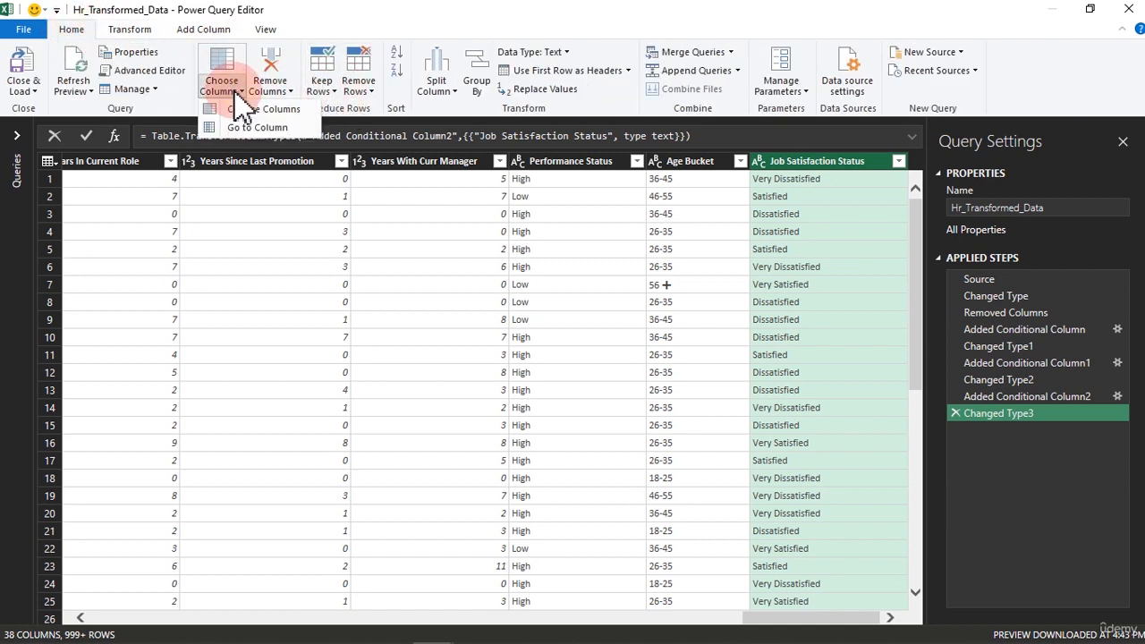
{"action": "left_click", "coordinate": [258, 127]}
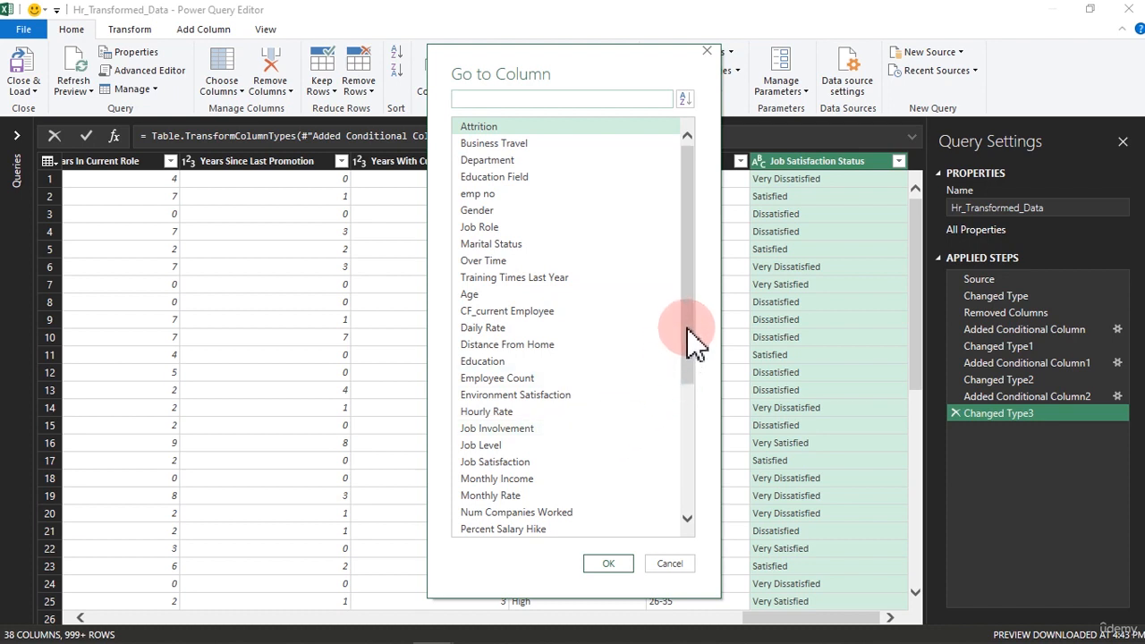
{"action": "left_click_drag", "start_coordinate": [689, 315], "coordinate": [690, 422]}
{"action": "left_click", "coordinate": [469, 210]}
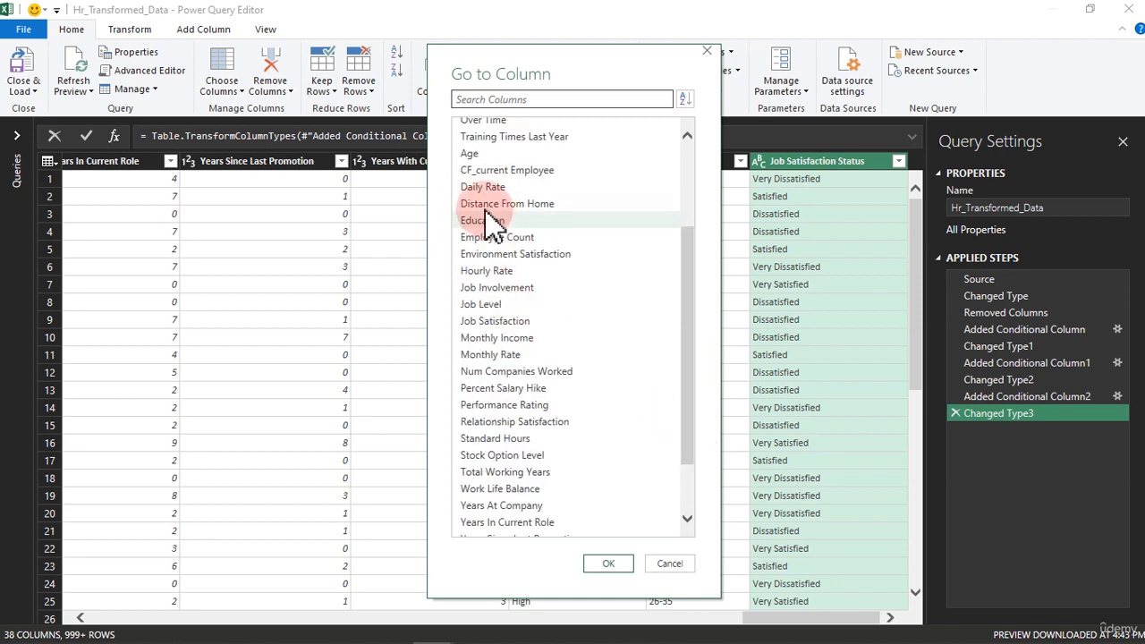
{"action": "left_click", "coordinate": [519, 205]}
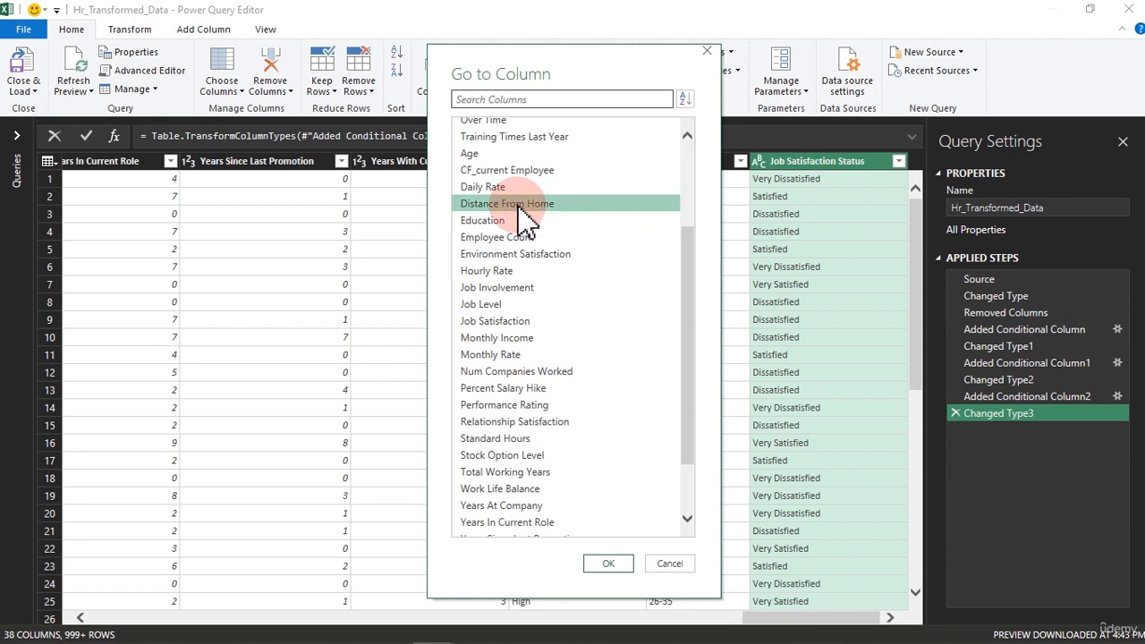
{"action": "left_click", "coordinate": [612, 564]}
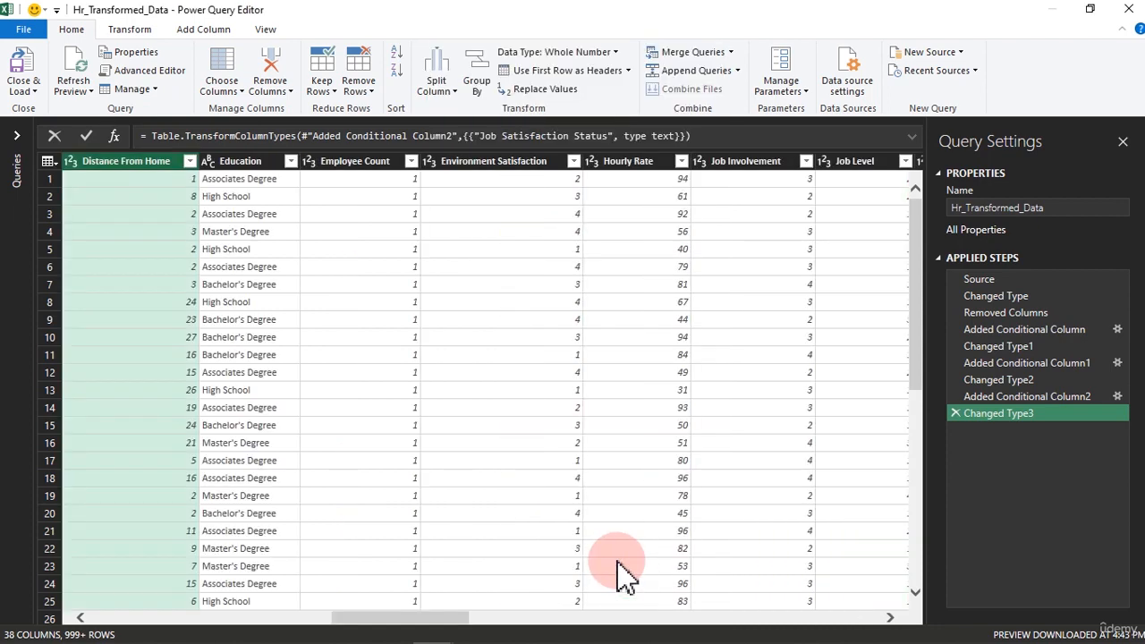
Load and examine the complete list of distinct Distance From Home values, without applying a filter
{"action": "left_click", "coordinate": [190, 161]}
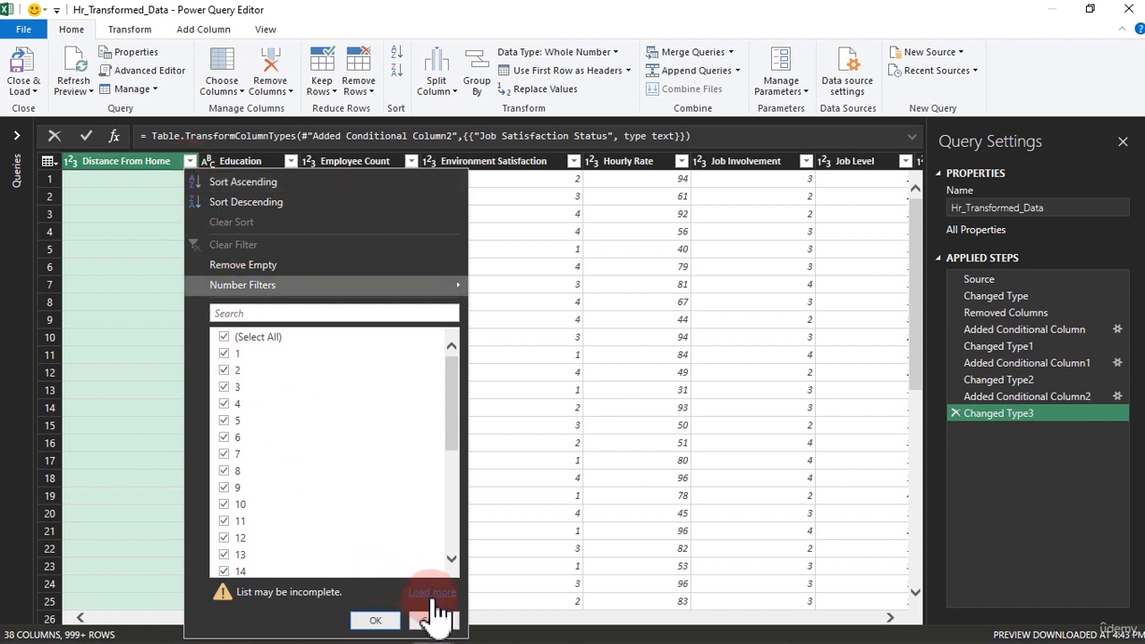
{"action": "left_click", "coordinate": [433, 594]}
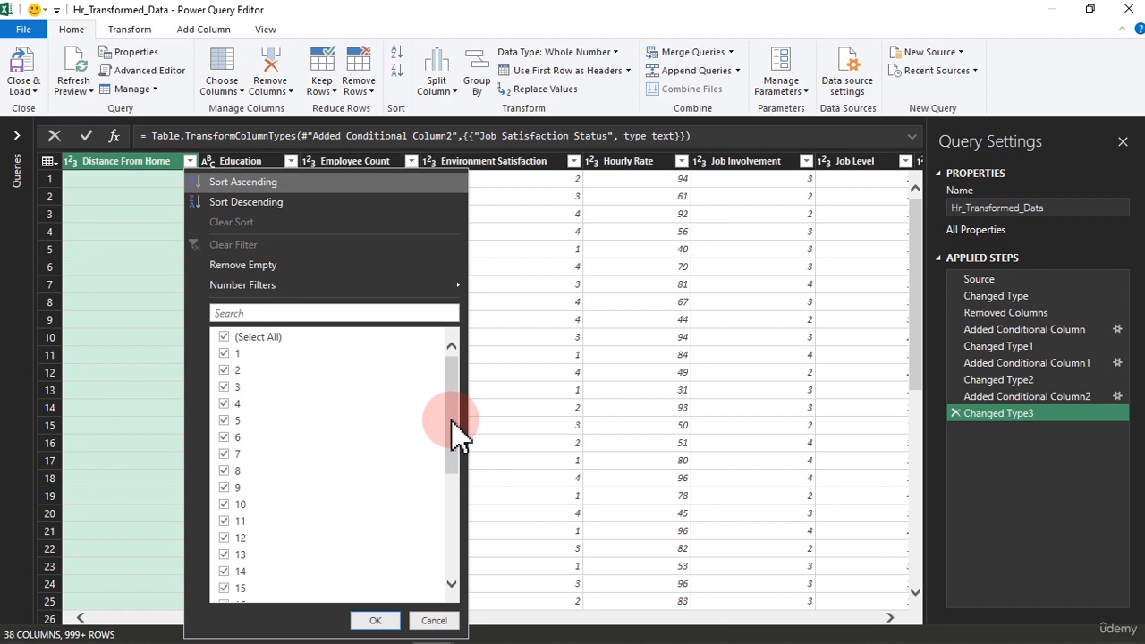
{"action": "left_click_drag", "start_coordinate": [456, 436], "coordinate": [321, 580]}
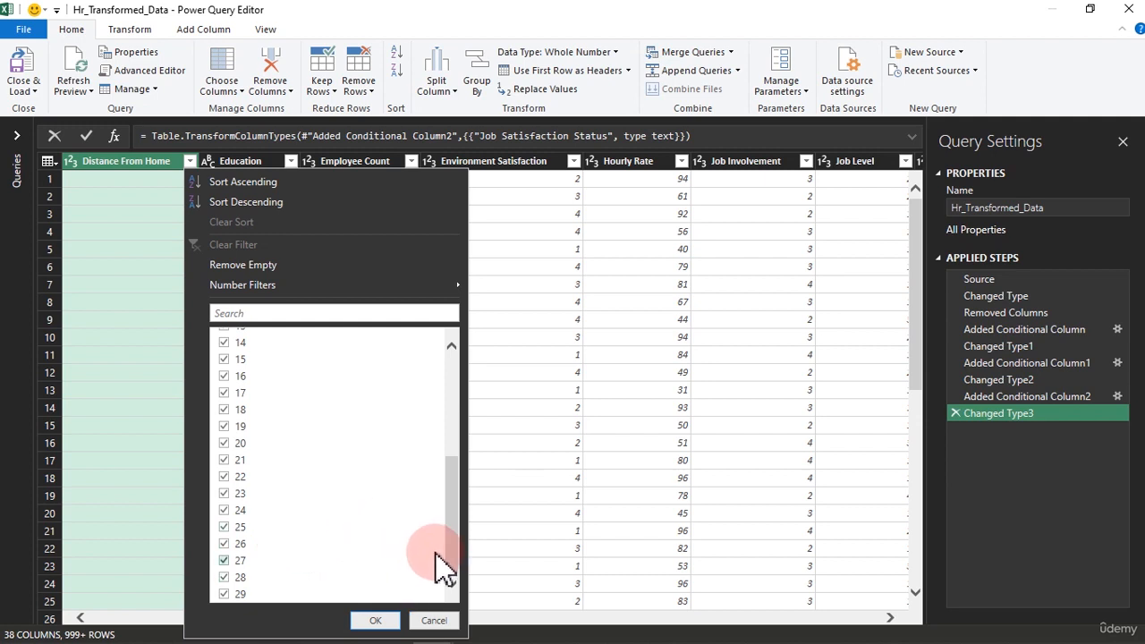
{"action": "left_click_drag", "start_coordinate": [452, 559], "coordinate": [455, 396]}
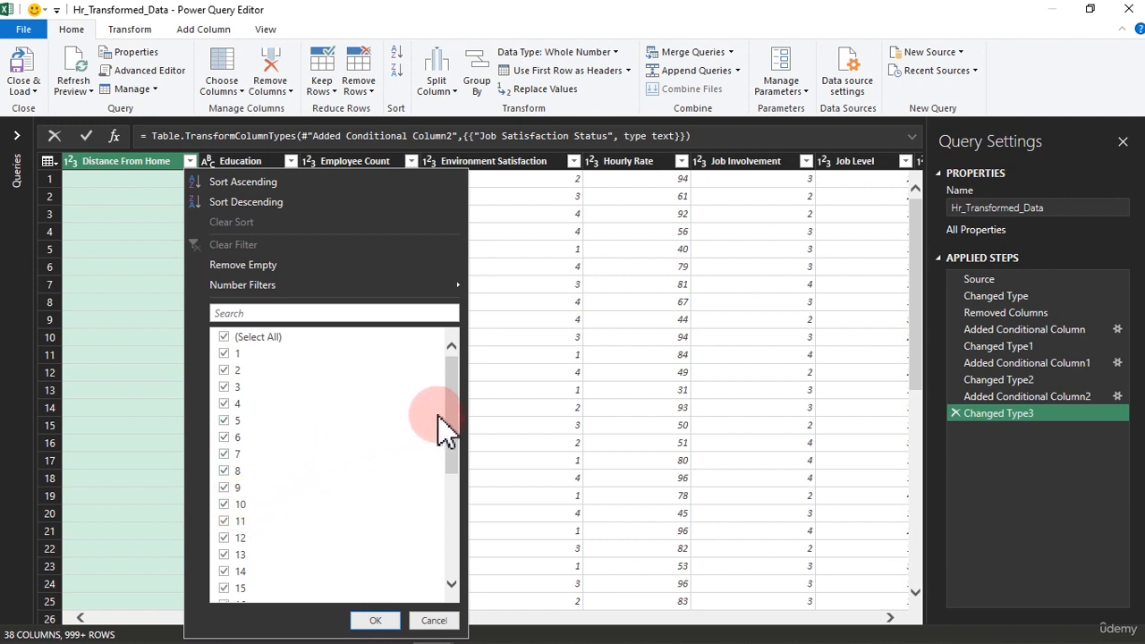
{"action": "left_click_drag", "start_coordinate": [460, 421], "coordinate": [453, 494]}
{"action": "left_click", "coordinate": [253, 353]}
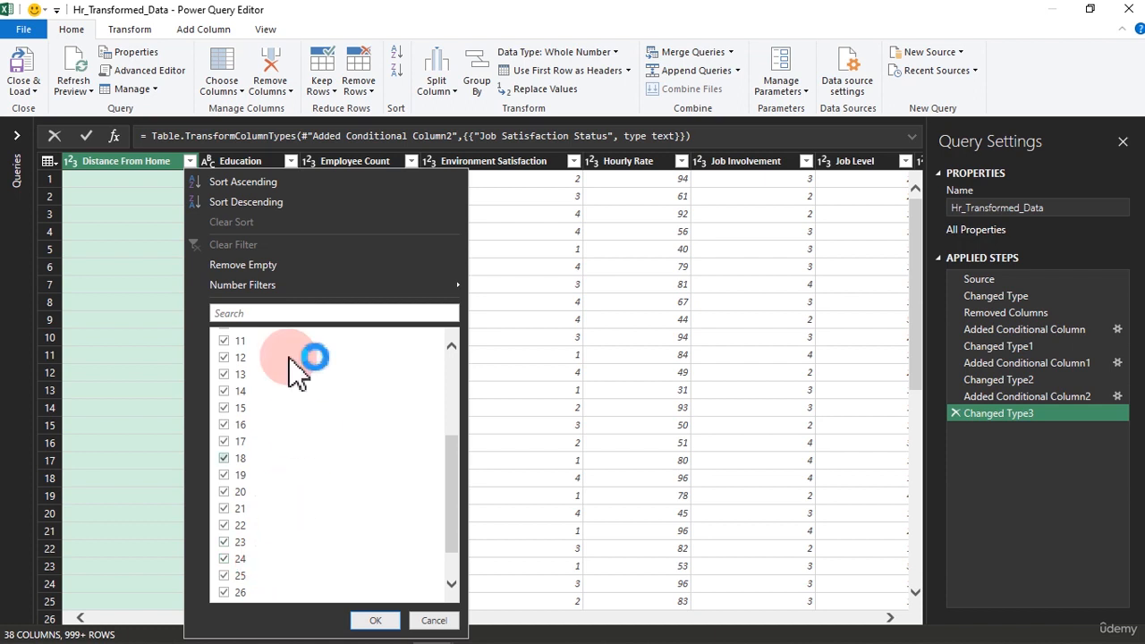
Start a new conditional column after the Changed Type3 step and name it "Distance Status"
{"action": "left_click", "coordinate": [203, 30]}
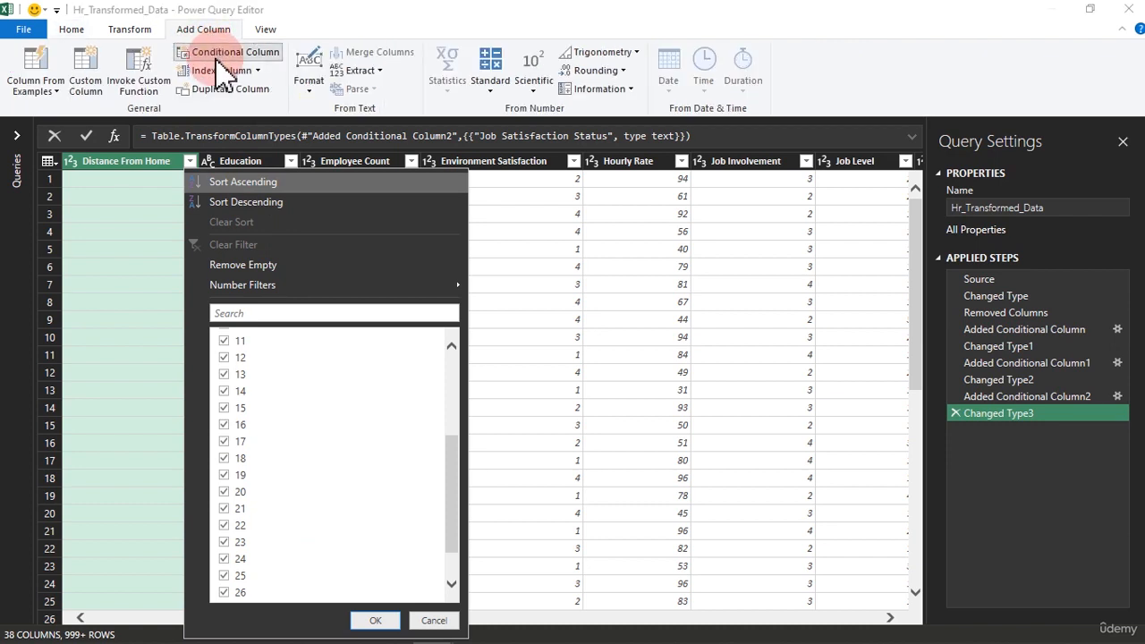
{"action": "left_click", "coordinate": [223, 56]}
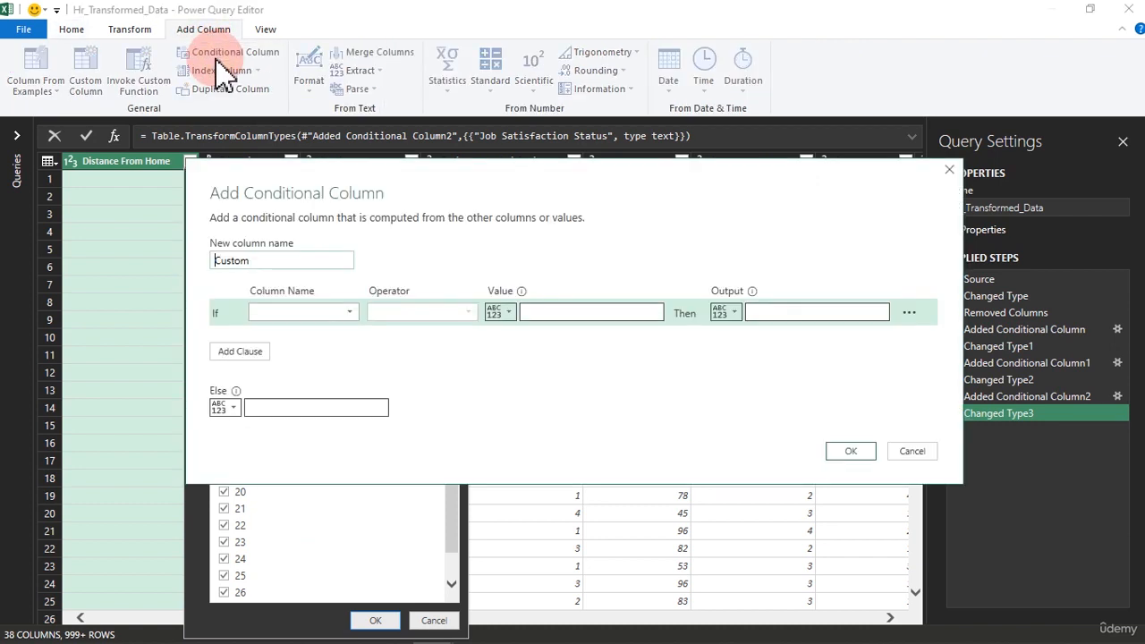
{"action": "double_click", "coordinate": [296, 260]}
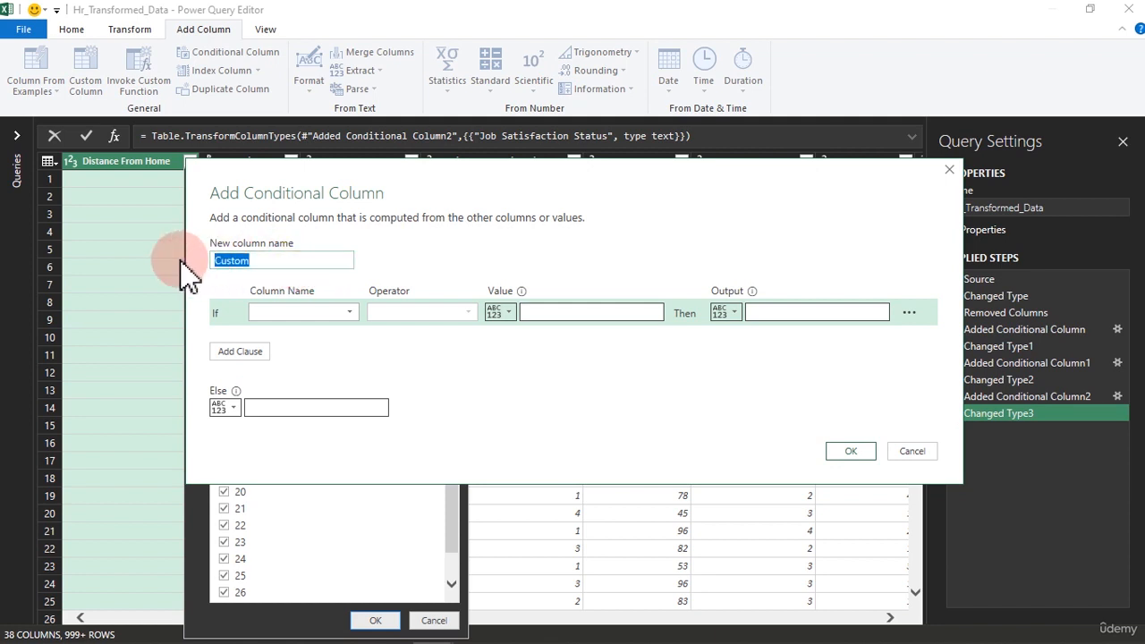
{"action": "type", "text": "Distance Status"}
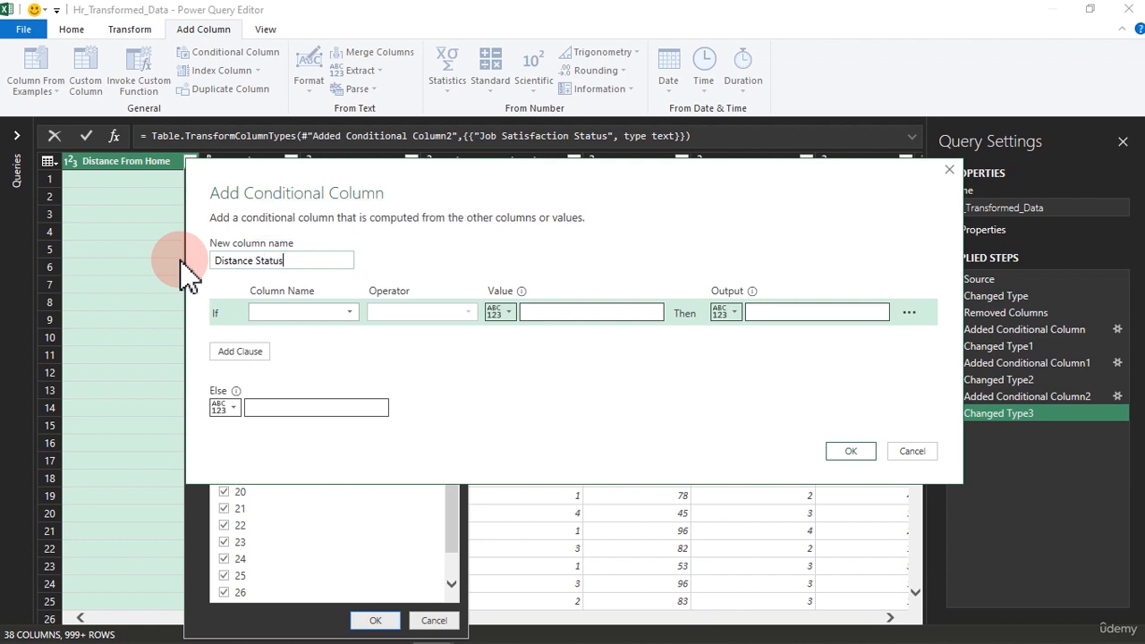
Define the first condition: Distance From Home is less than or equal to 10 outputs "Near-by"
{"action": "left_click", "coordinate": [301, 318]}
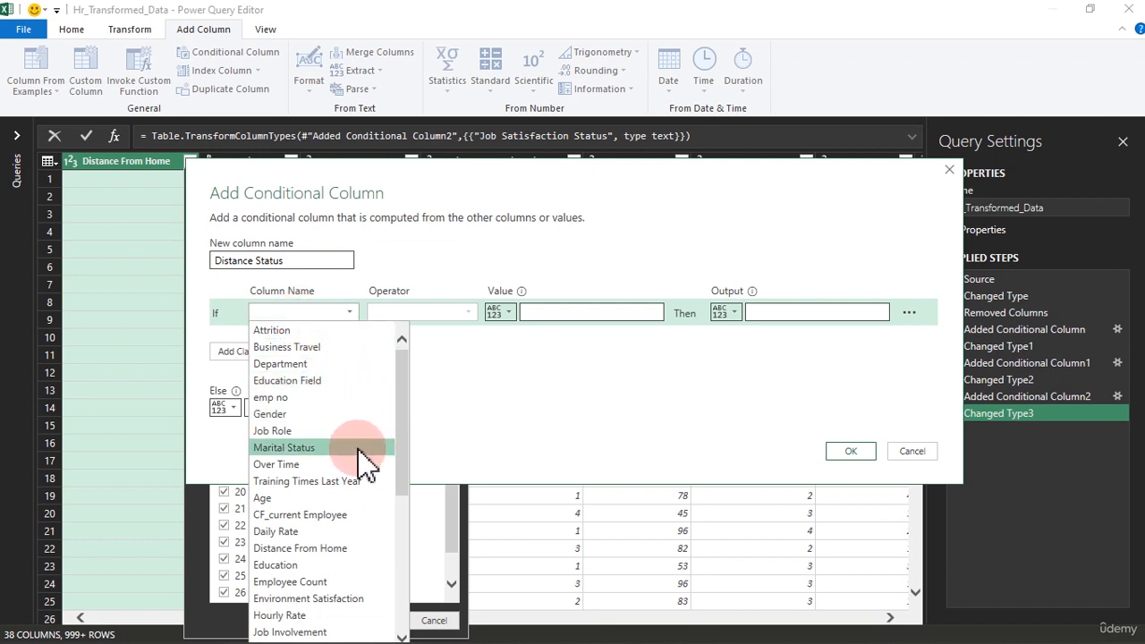
{"action": "left_click", "coordinate": [343, 548]}
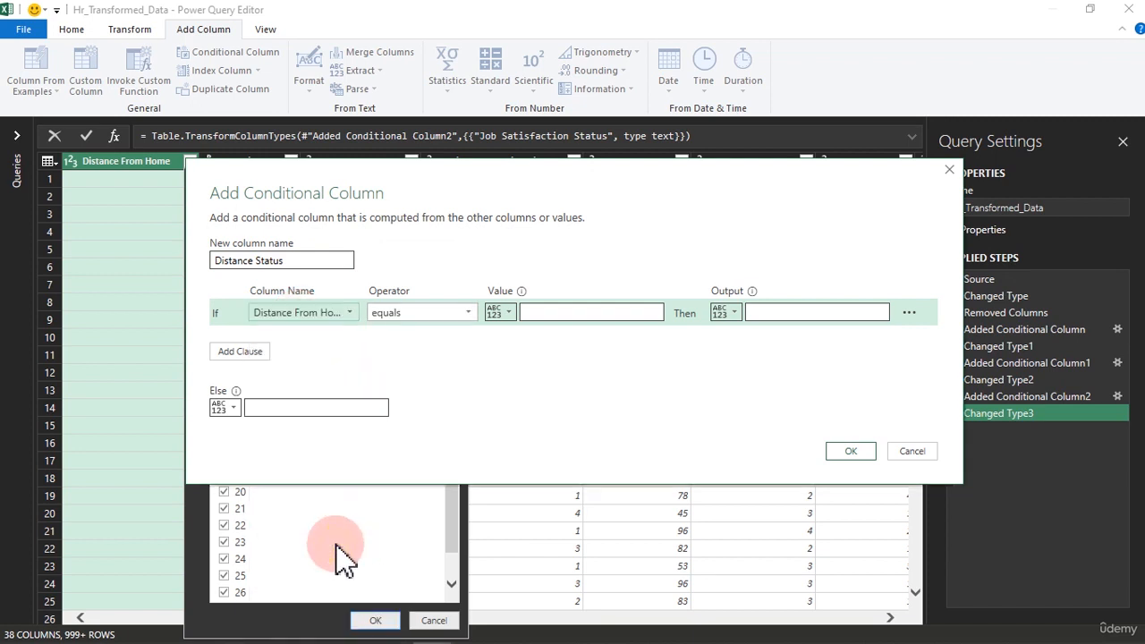
{"action": "left_click", "coordinate": [411, 315]}
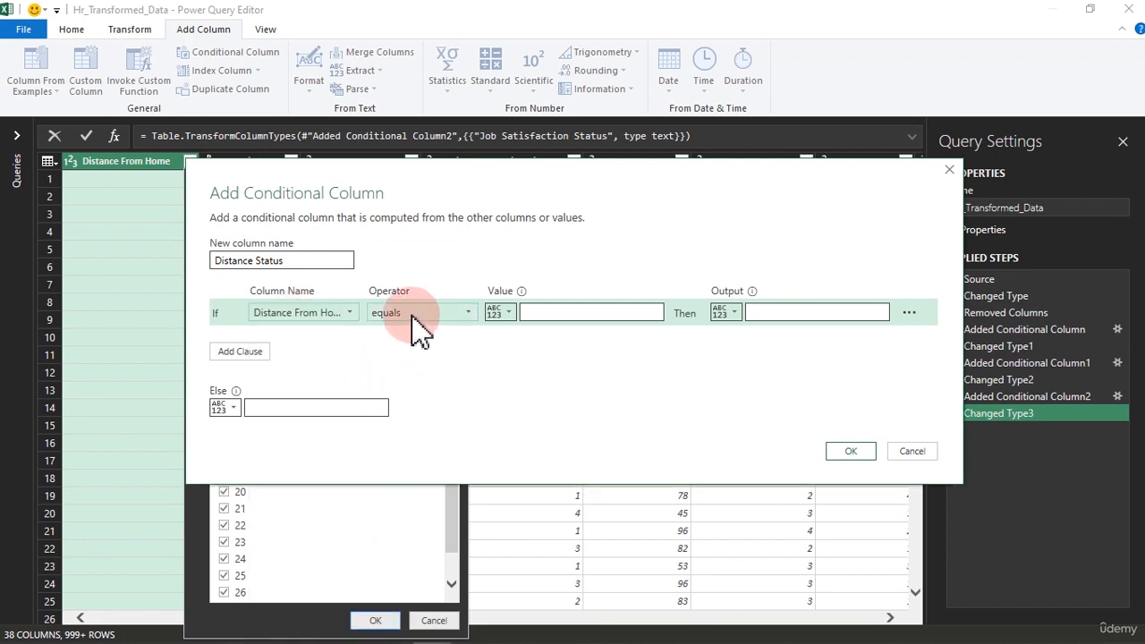
{"action": "left_click", "coordinate": [582, 310]}
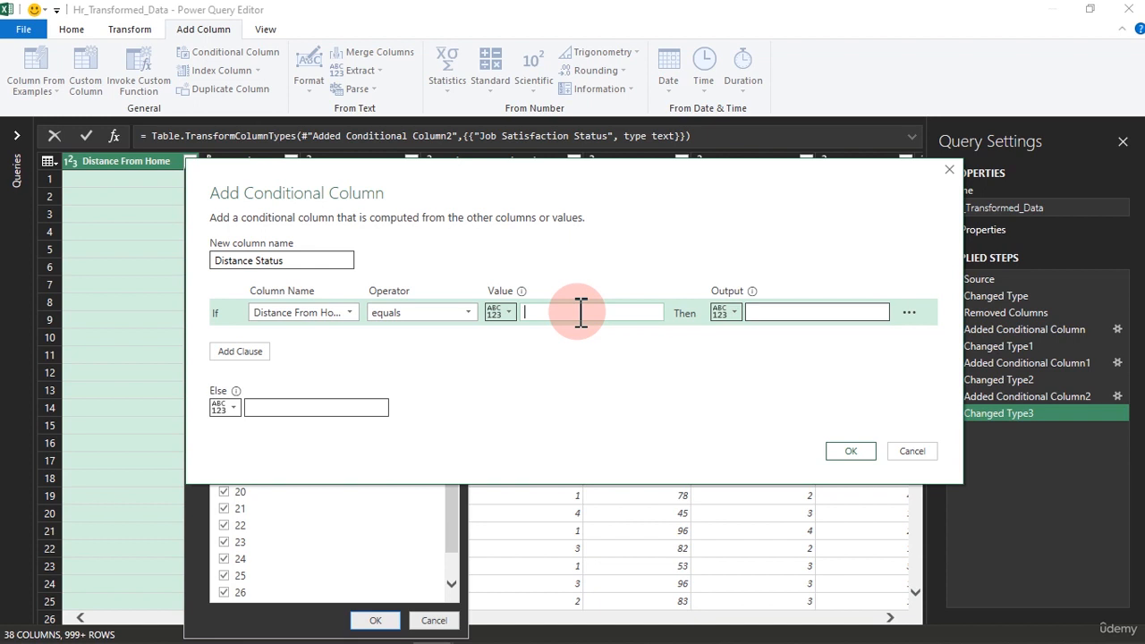
{"action": "left_click", "coordinate": [467, 315]}
{"action": "left_click", "coordinate": [436, 415]}
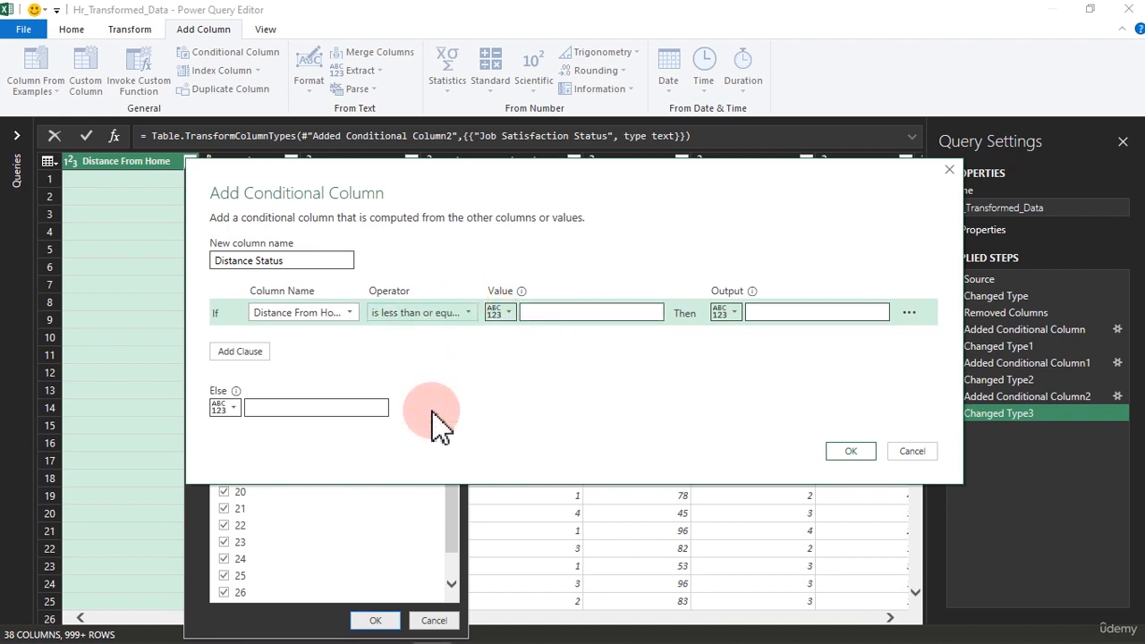
{"action": "left_click", "coordinate": [561, 313]}
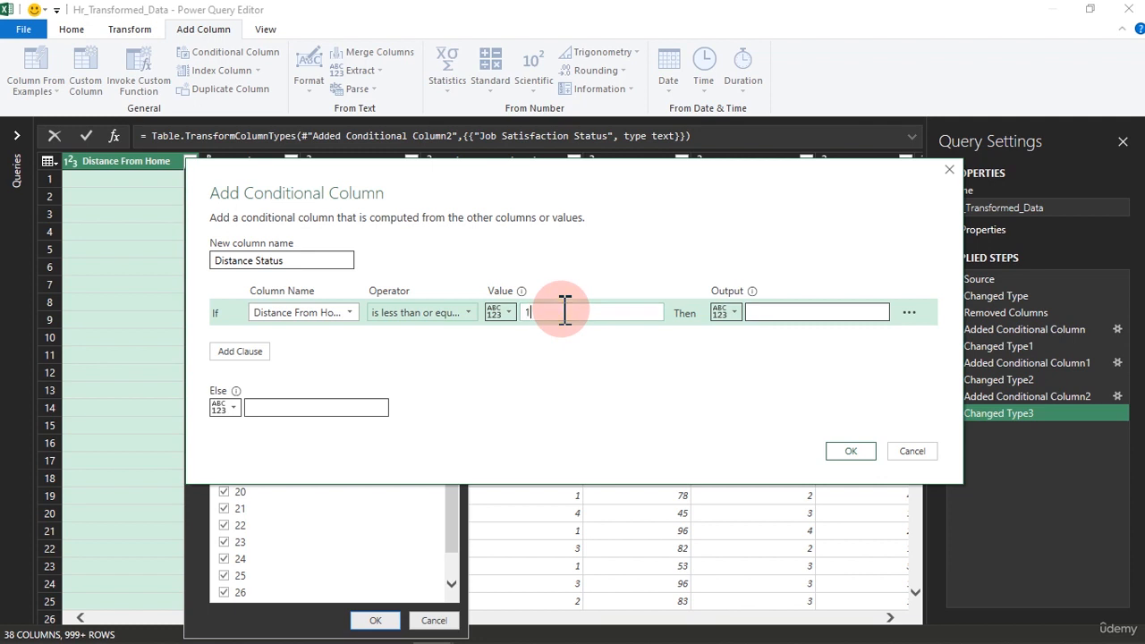
{"action": "type", "text": "10"}
{"action": "left_click", "coordinate": [766, 312]}
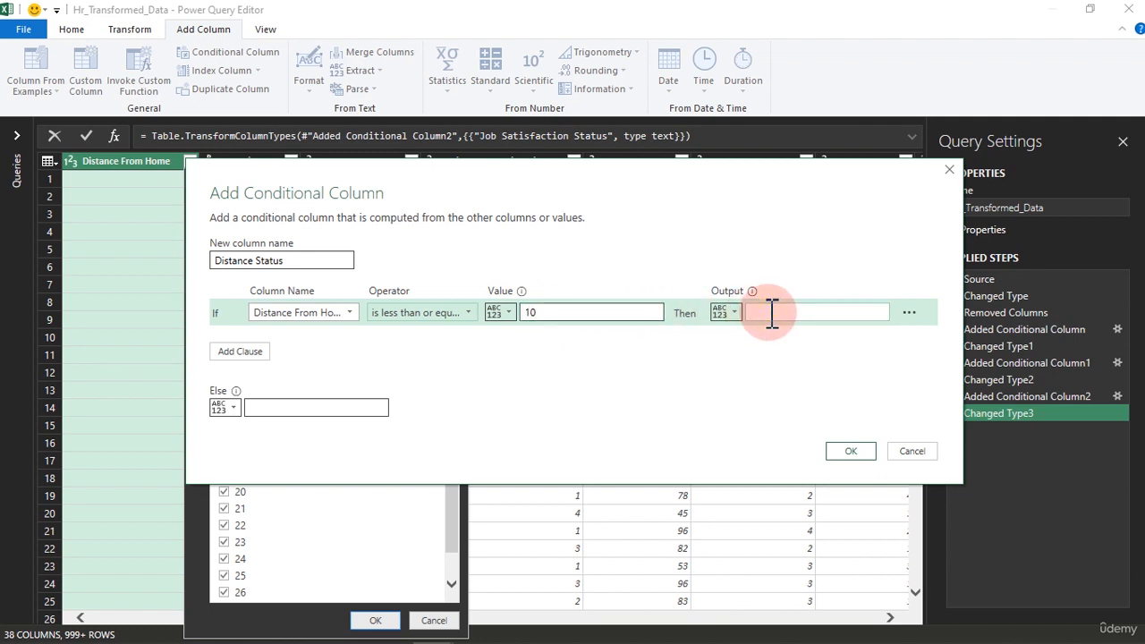
{"action": "type", "text": "Near"}
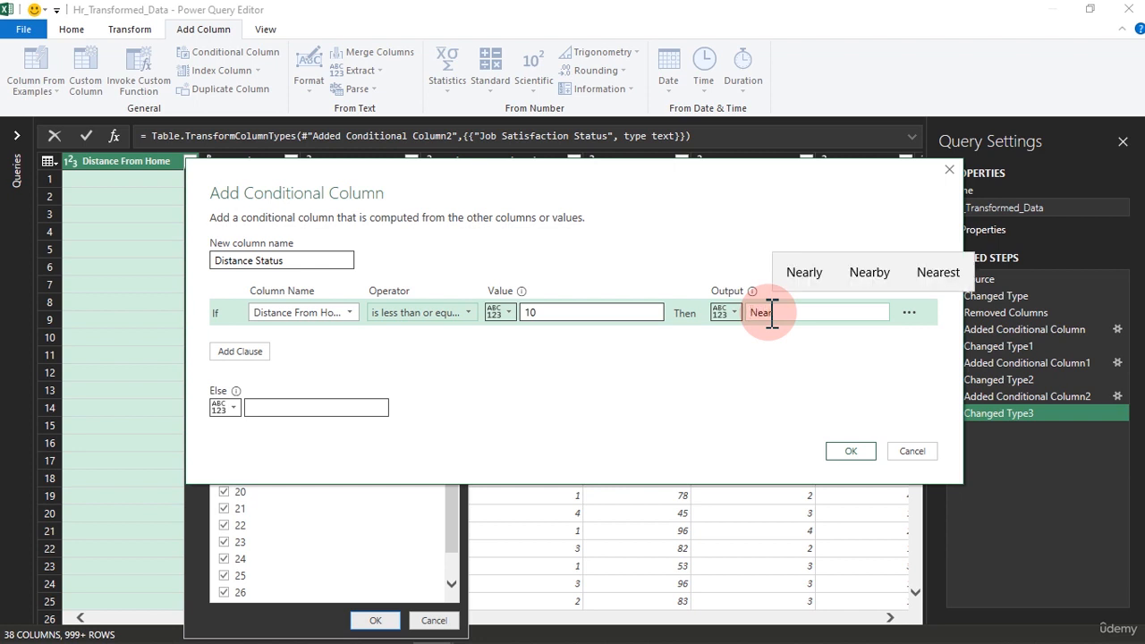
{"action": "type", "text": " by"}
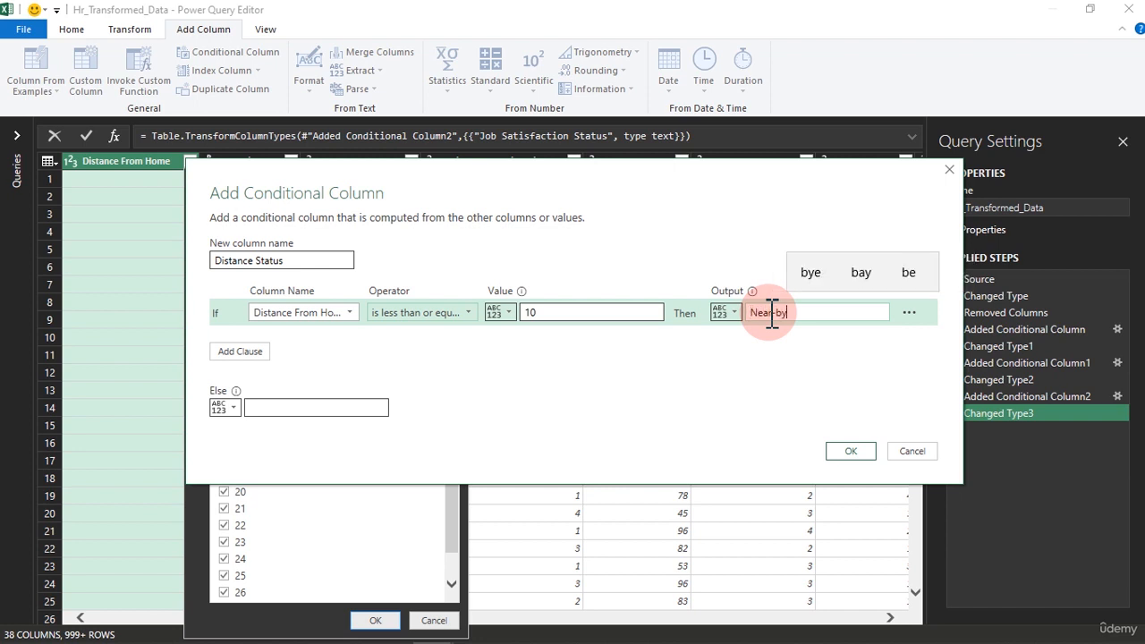
Add an else-if clause: Distance From Home is less than or equal to 20 outputs "Far"
{"action": "left_click", "coordinate": [265, 355]}
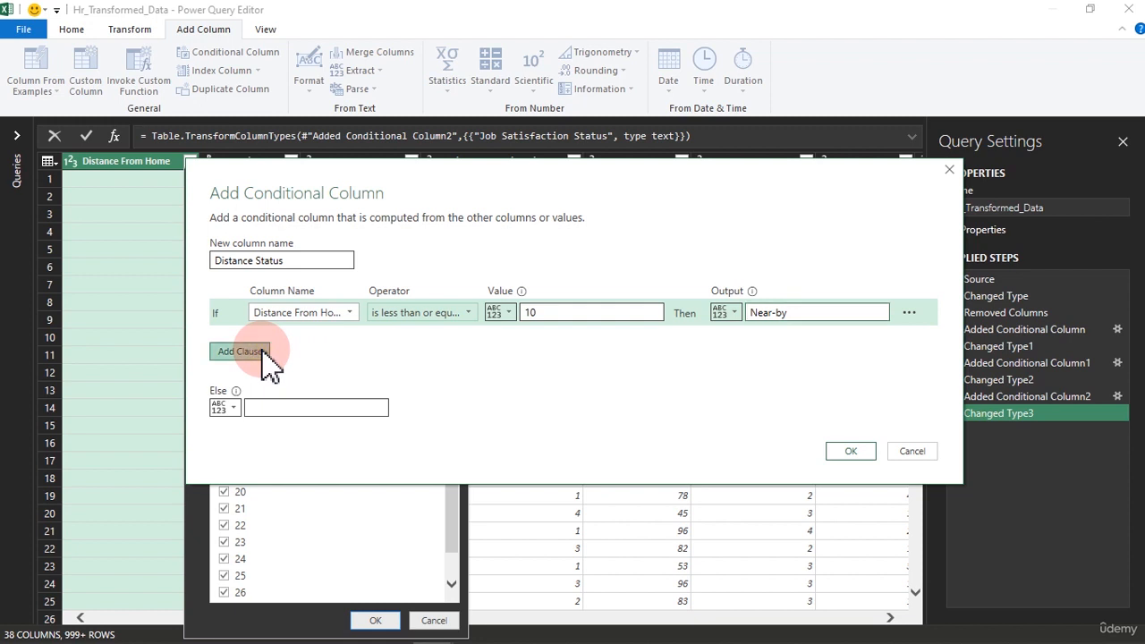
{"action": "left_click", "coordinate": [354, 346]}
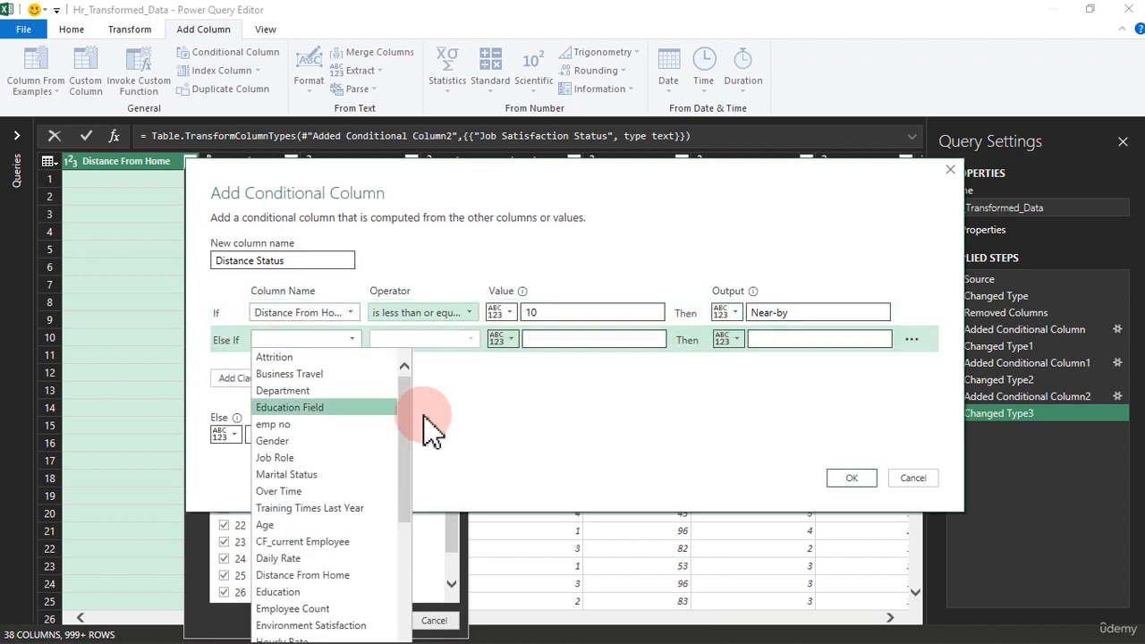
{"action": "left_click_drag", "start_coordinate": [408, 429], "coordinate": [409, 483]}
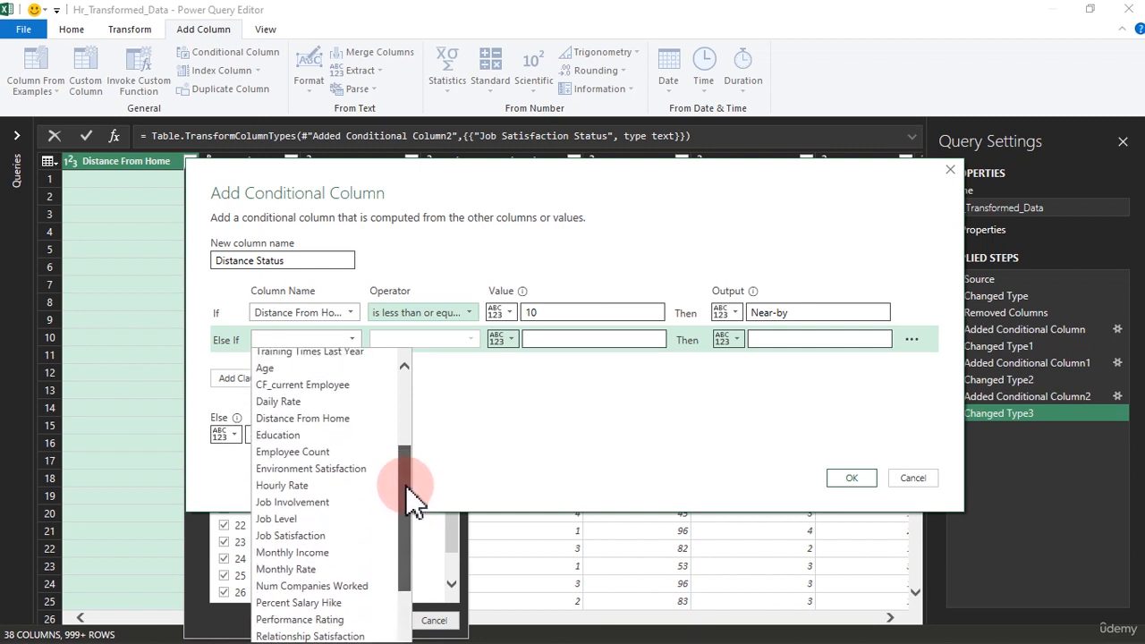
{"action": "left_click", "coordinate": [333, 425]}
{"action": "left_click", "coordinate": [547, 346]}
{"action": "left_click", "coordinate": [465, 340]}
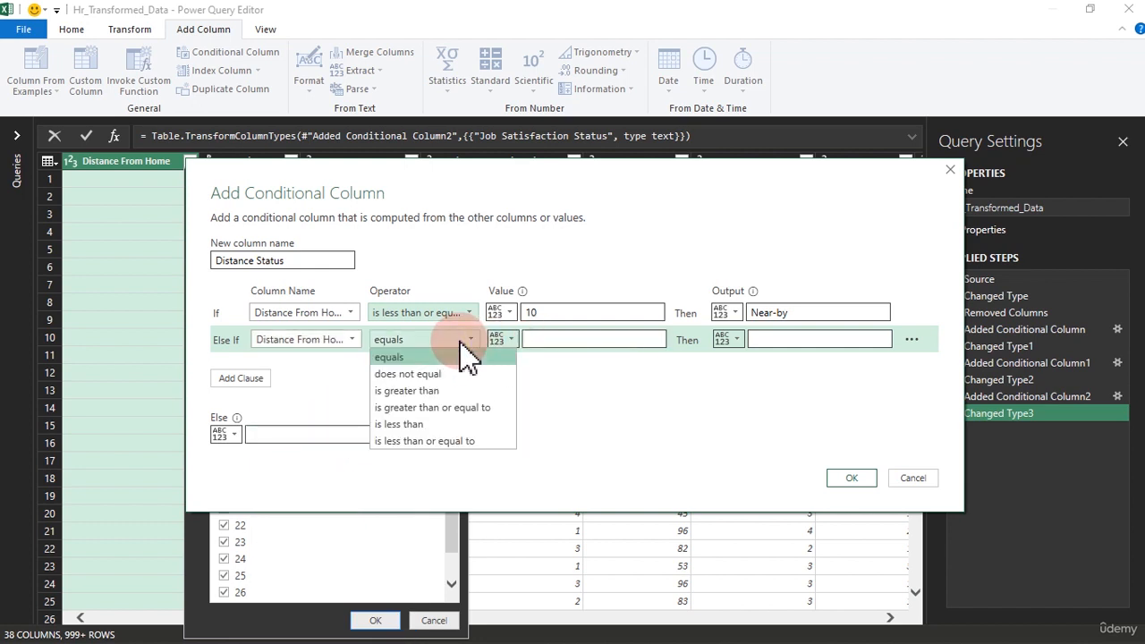
{"action": "left_click", "coordinate": [452, 441]}
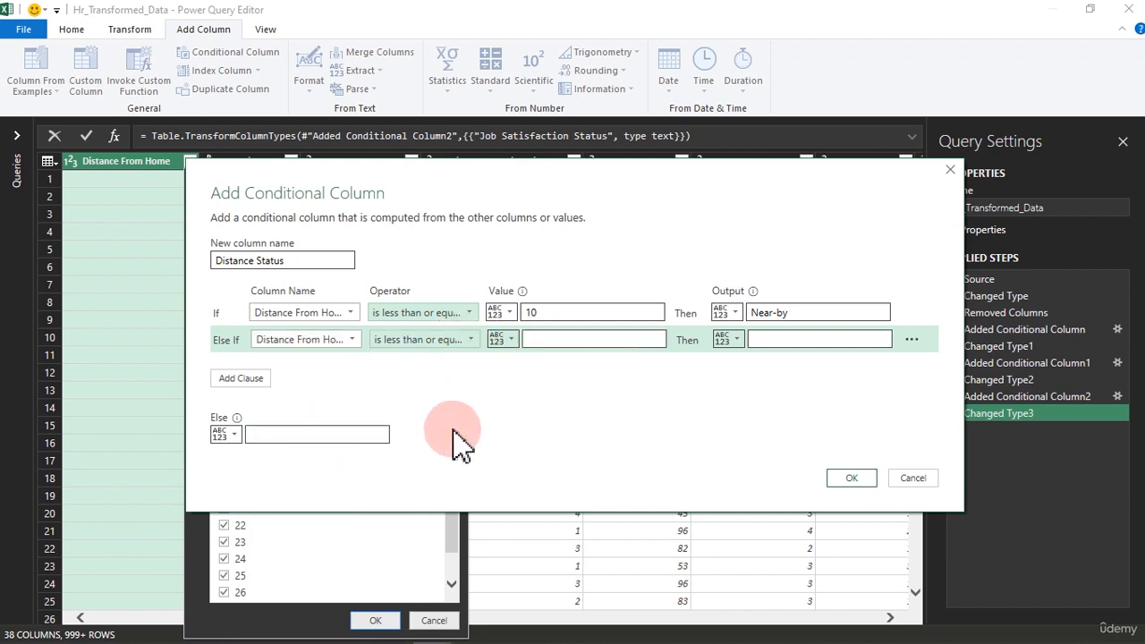
{"action": "left_click", "coordinate": [552, 340]}
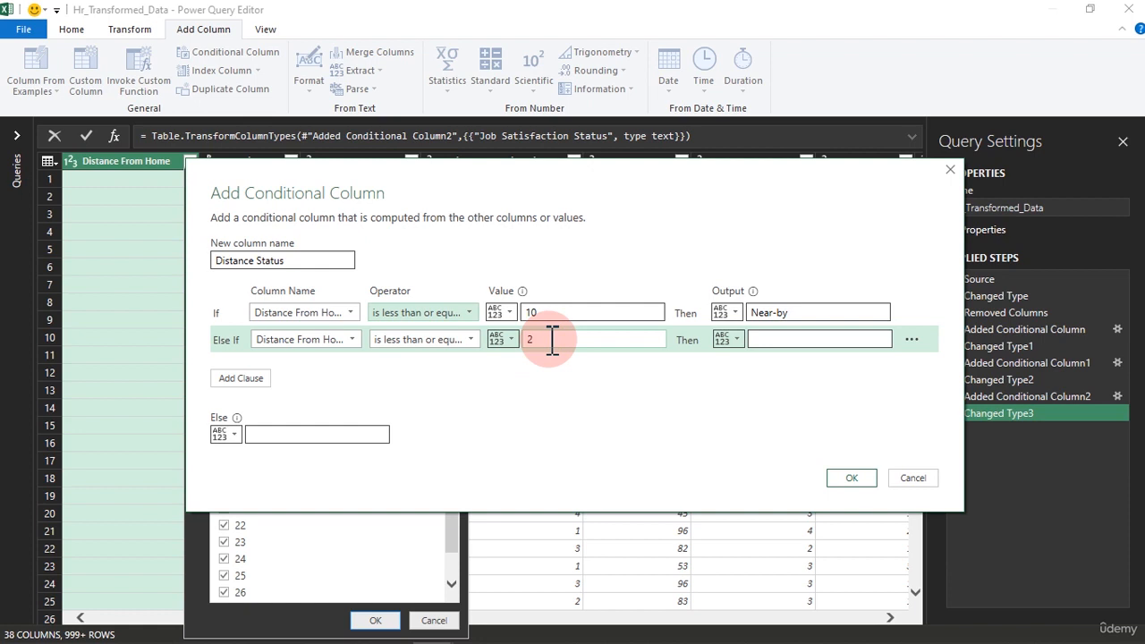
{"action": "type", "text": "20"}
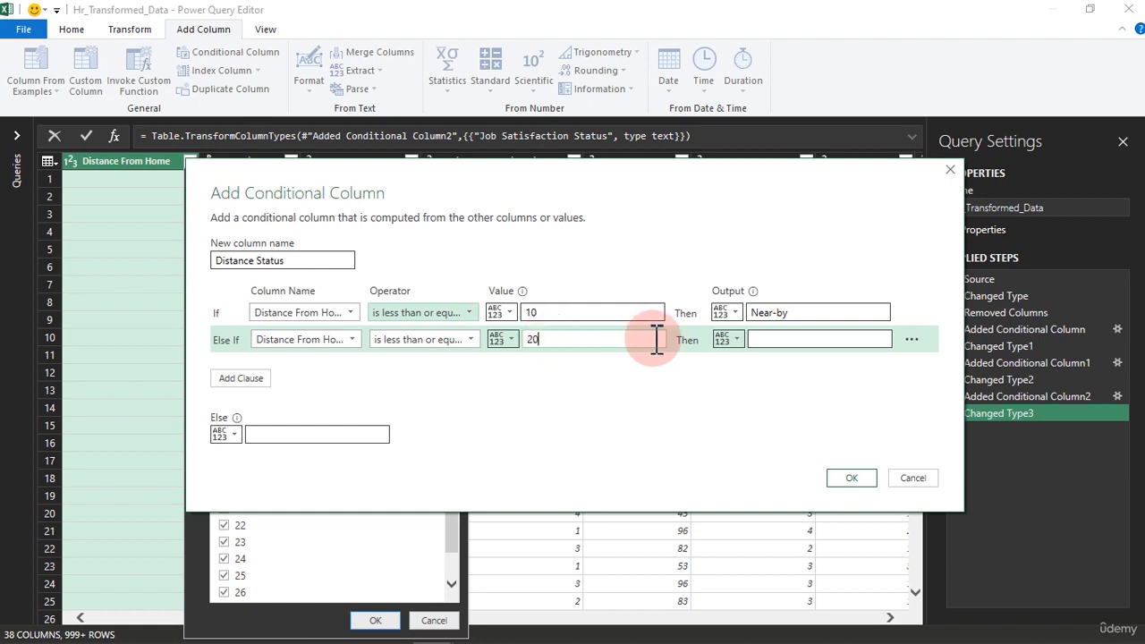
{"action": "left_click", "coordinate": [767, 339]}
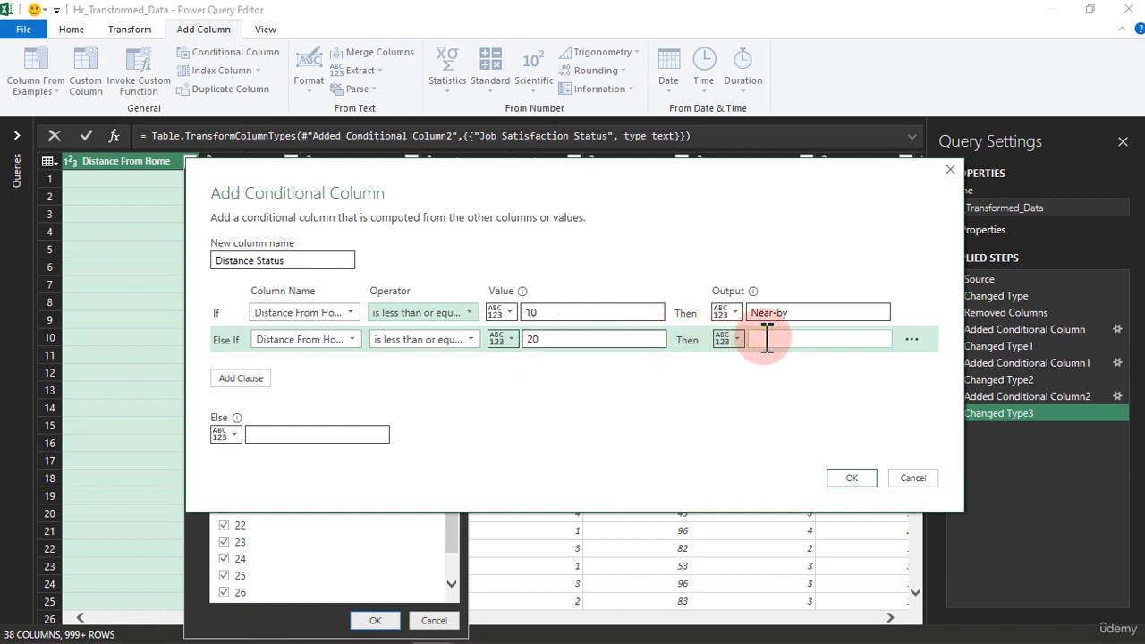
{"action": "type", "text": "Far"}
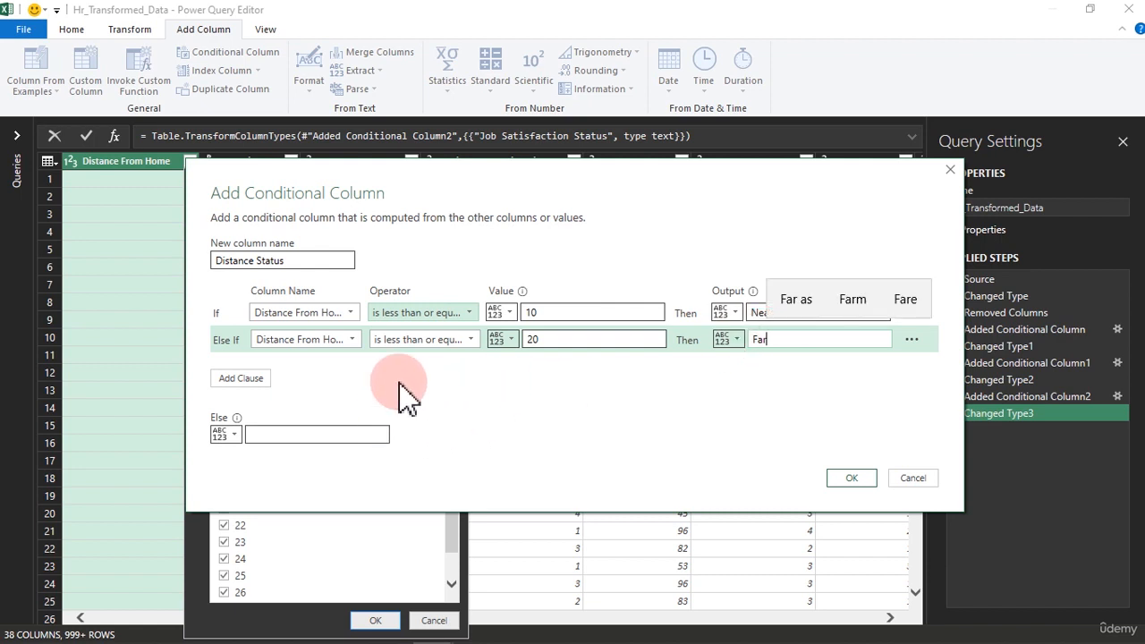
Set the Else output to "Very-far" and create the Distance Status column
{"action": "left_click", "coordinate": [306, 434]}
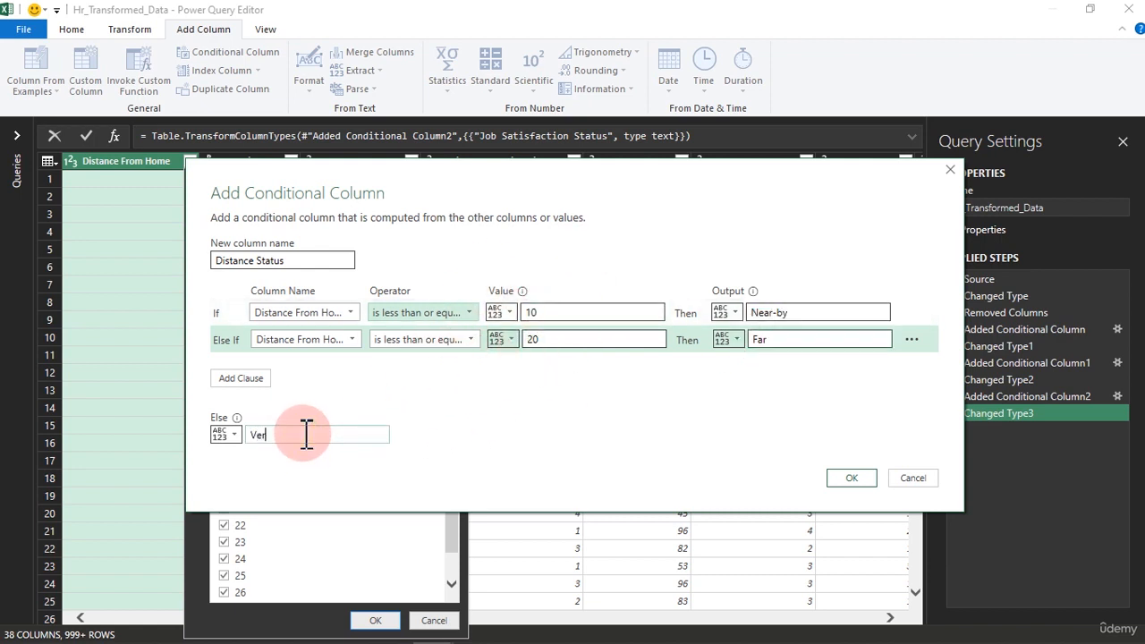
{"action": "type", "text": "Very-far"}
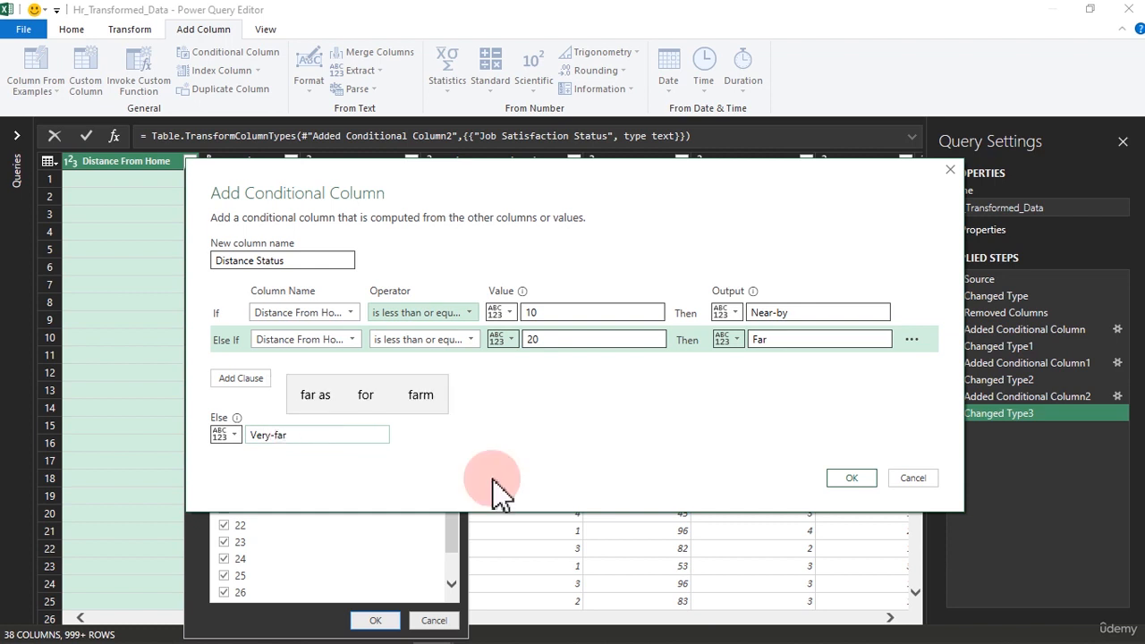
{"action": "left_click", "coordinate": [855, 479]}
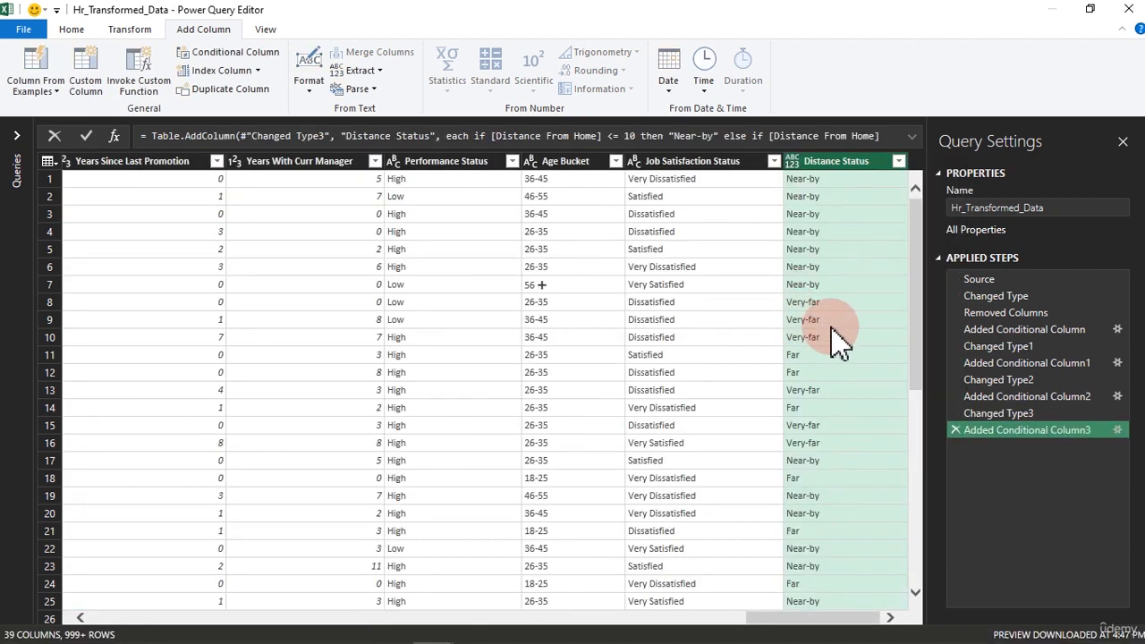
Change the data type of the Distance Status column to Text
{"action": "left_click", "coordinate": [792, 161]}
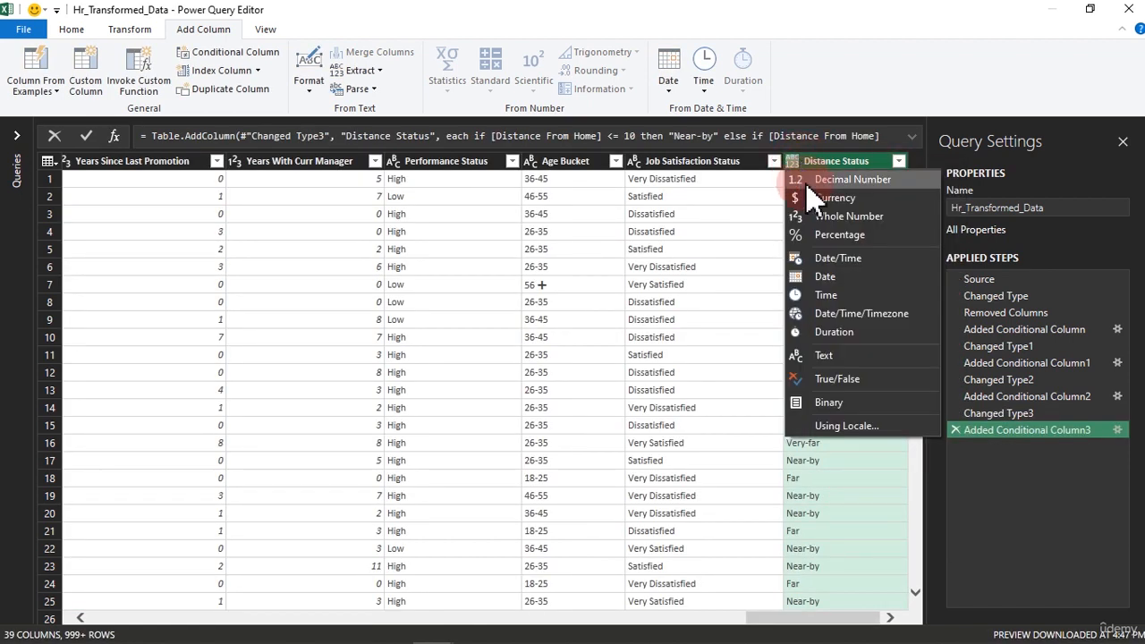
{"action": "left_click", "coordinate": [821, 356]}
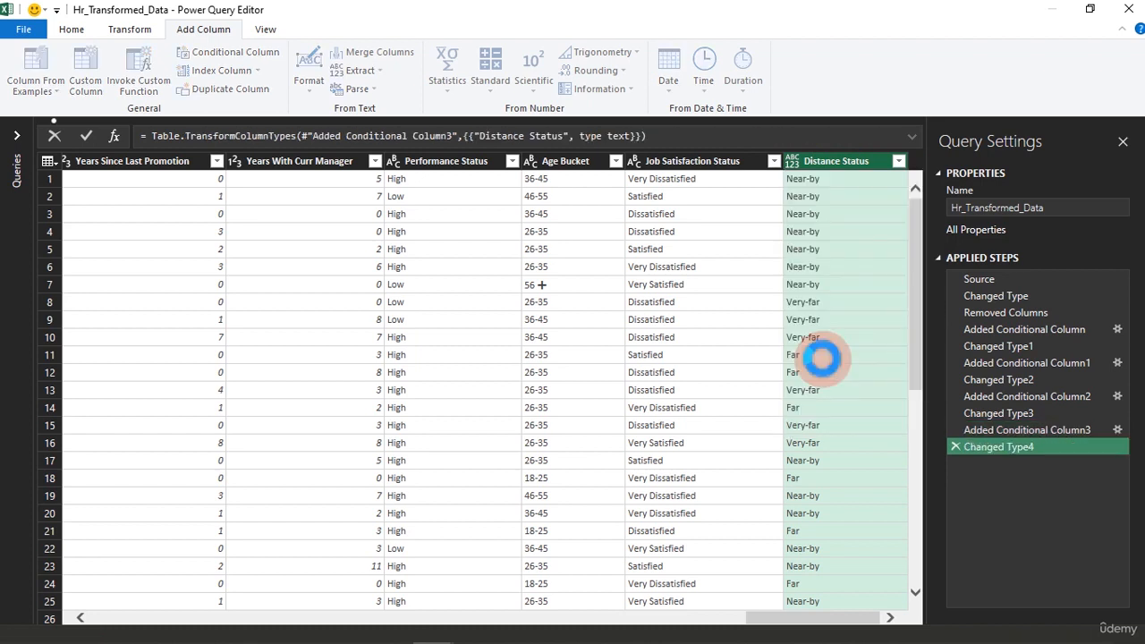
Check the distinct values in the Distance Status filter list and delete the resulting Filtered Rows step
{"action": "left_click", "coordinate": [899, 161]}
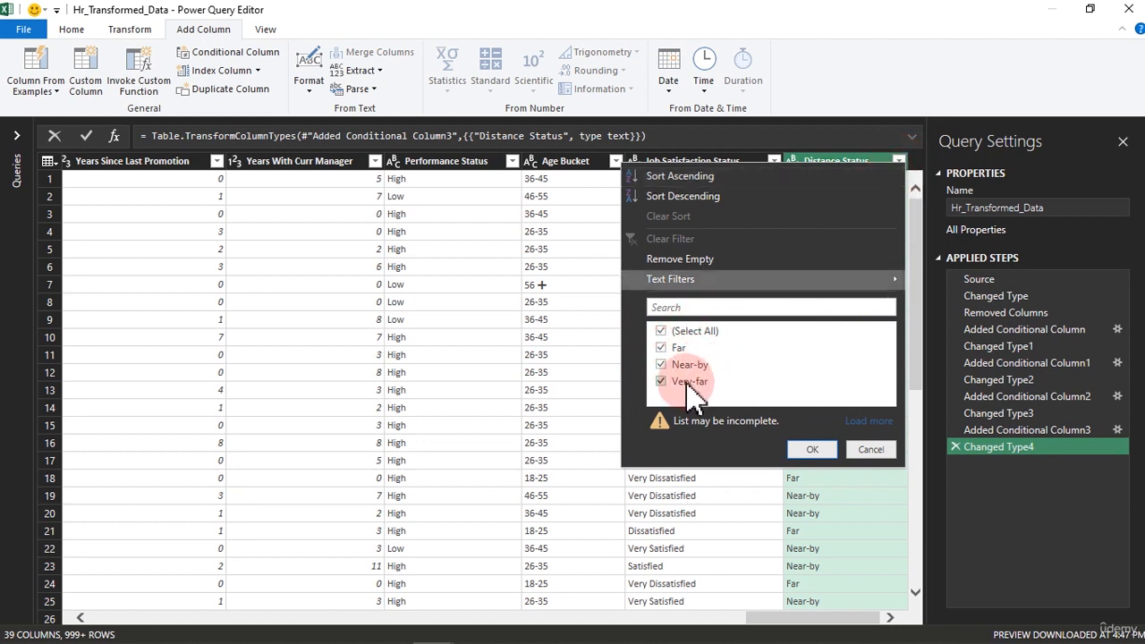
{"action": "left_click", "coordinate": [828, 452]}
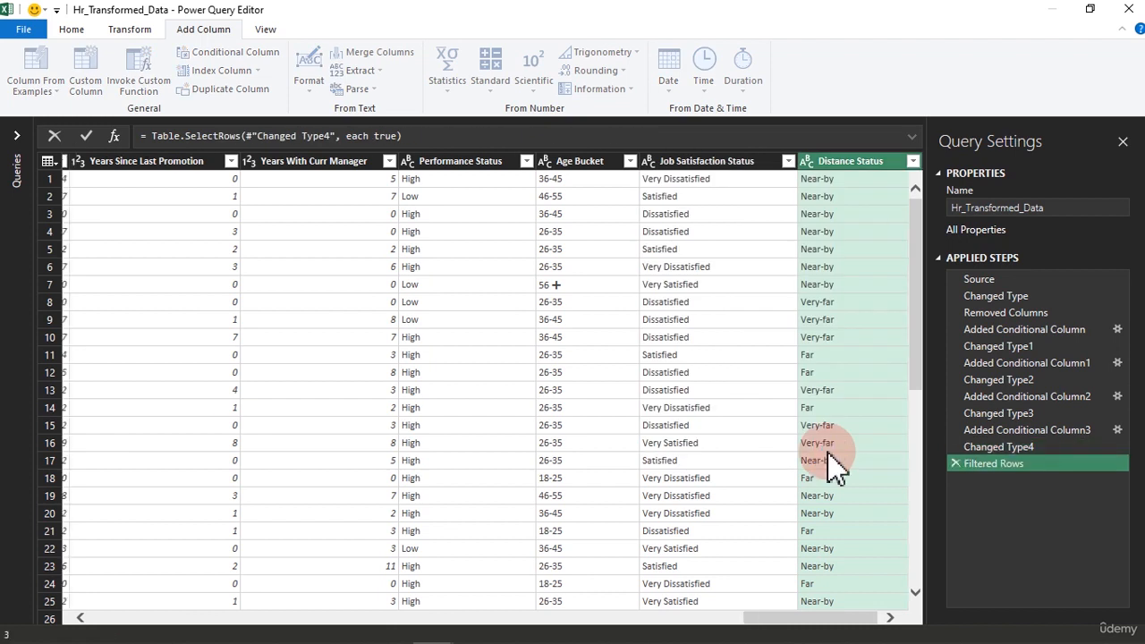
{"action": "left_click", "coordinate": [955, 464]}
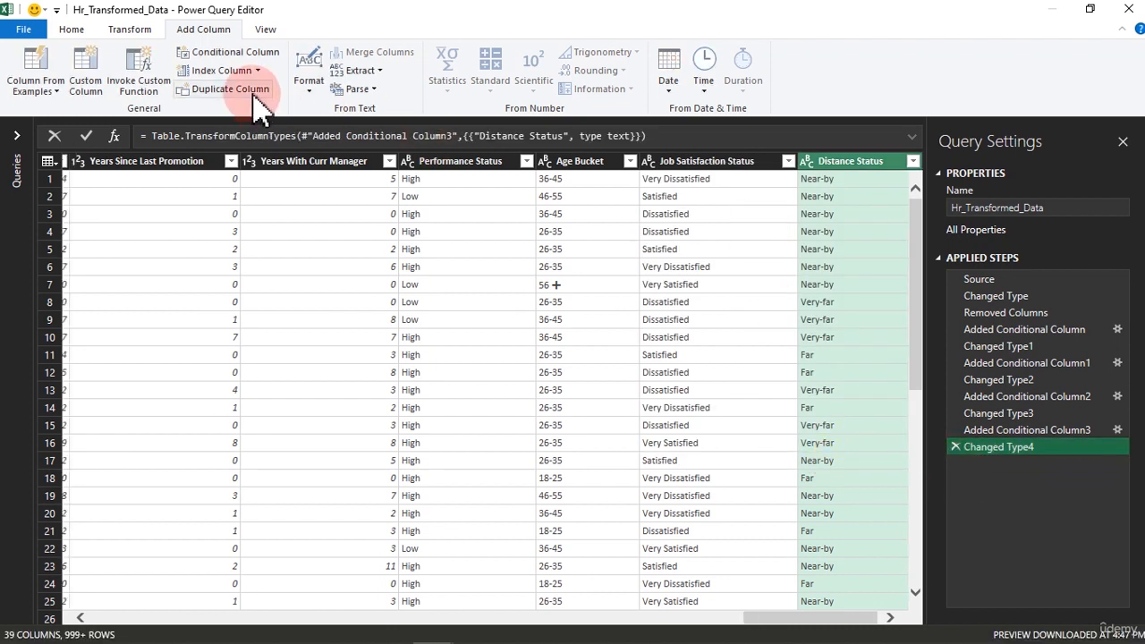
Start a new conditional column after the Changed Type4 step and name it "Working Year Group"
{"action": "left_click", "coordinate": [380, 179]}
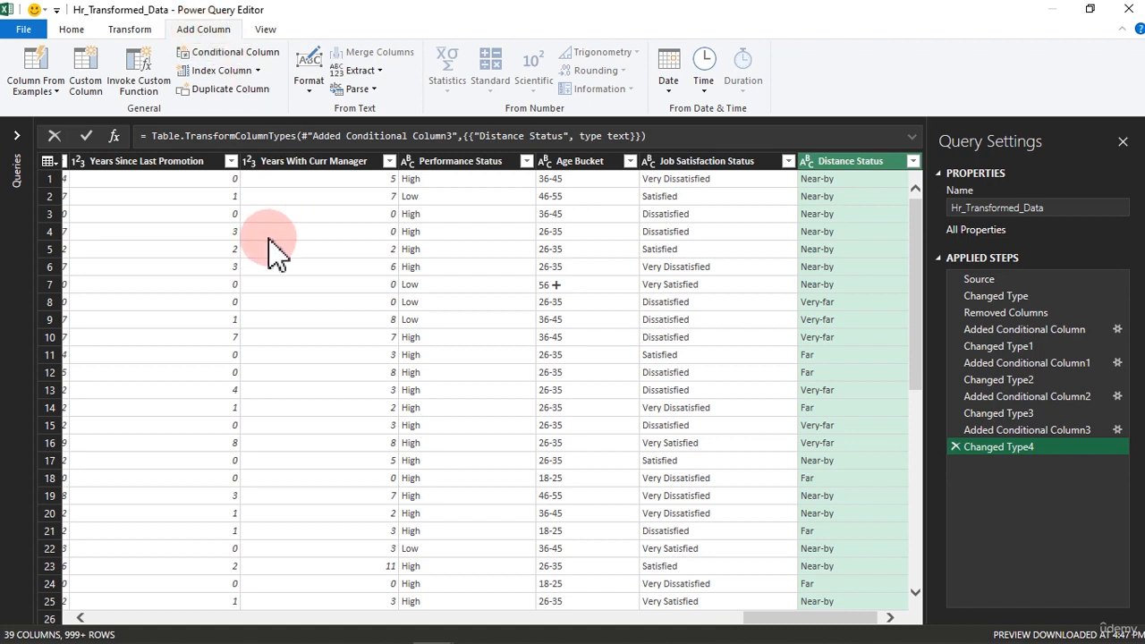
{"action": "left_click", "coordinate": [220, 53]}
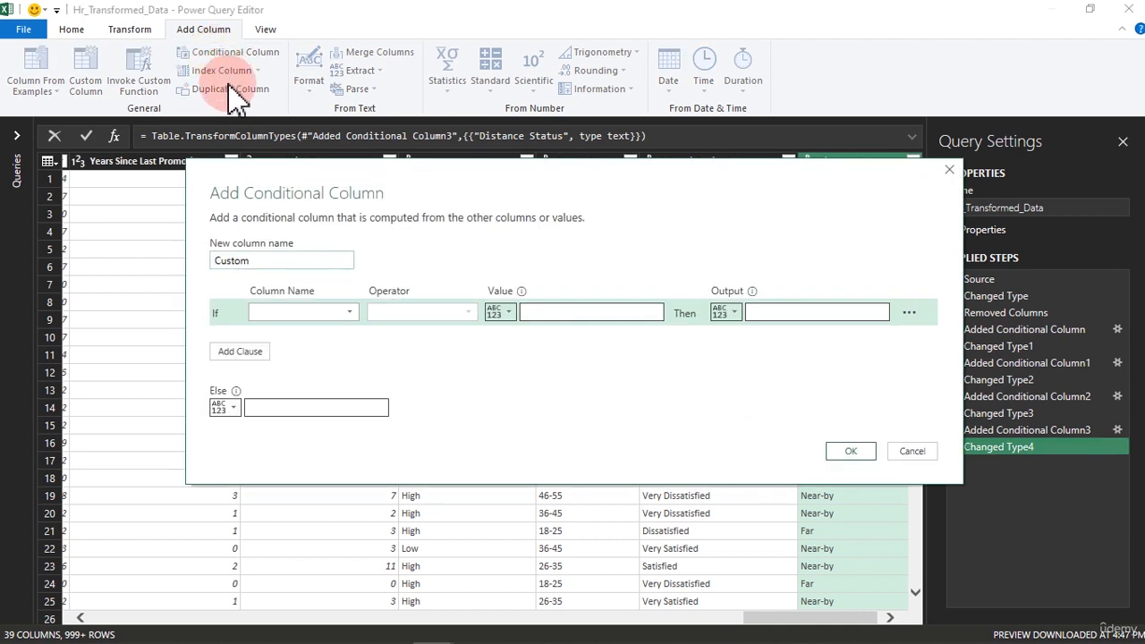
{"action": "left_click_drag", "start_coordinate": [264, 261], "coordinate": [186, 261]}
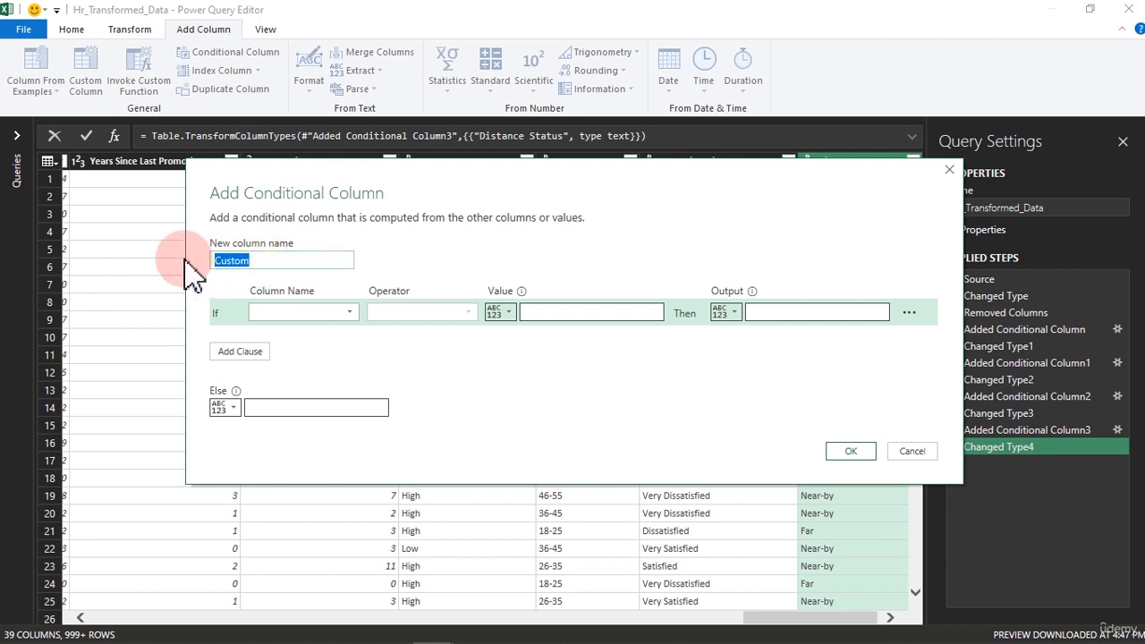
{"action": "type", "text": "Working "}
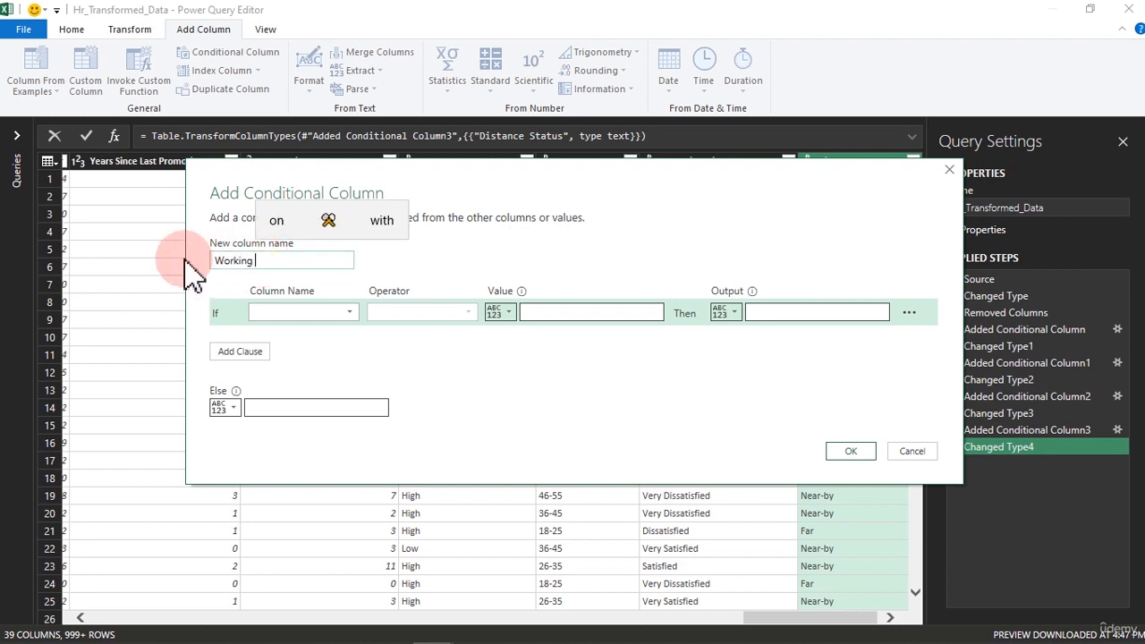
{"action": "type", "text": "Yea Gr"}
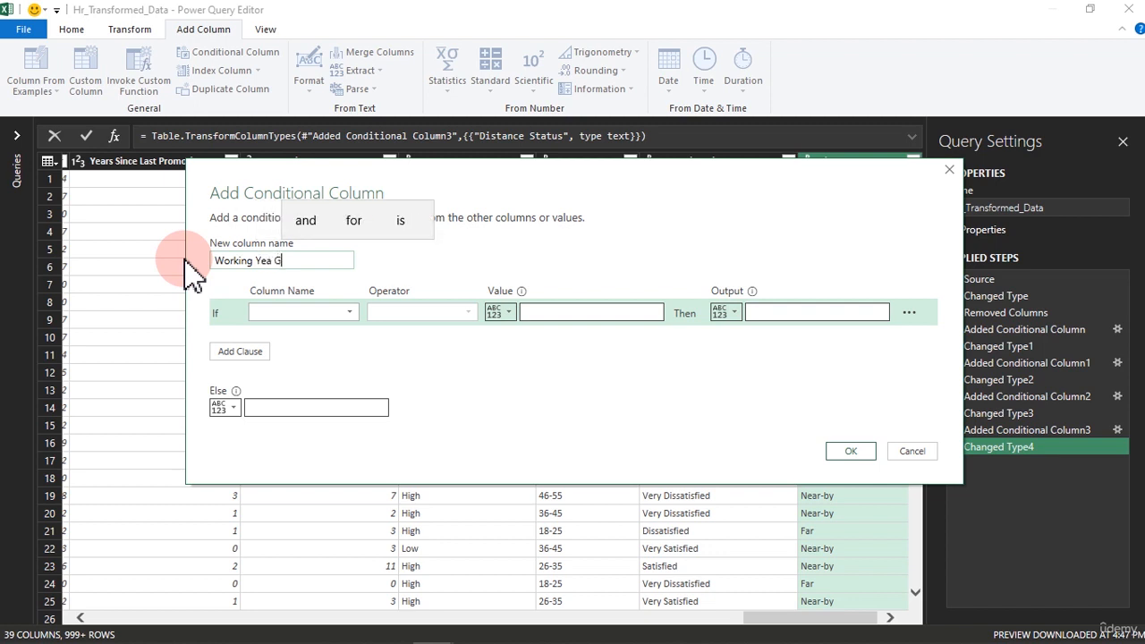
{"action": "key", "text": "BackSpace"}
{"action": "key", "text": "BackSpace"}
{"action": "key", "text": "BackSpace"}
{"action": "key", "text": "BackSpace"}
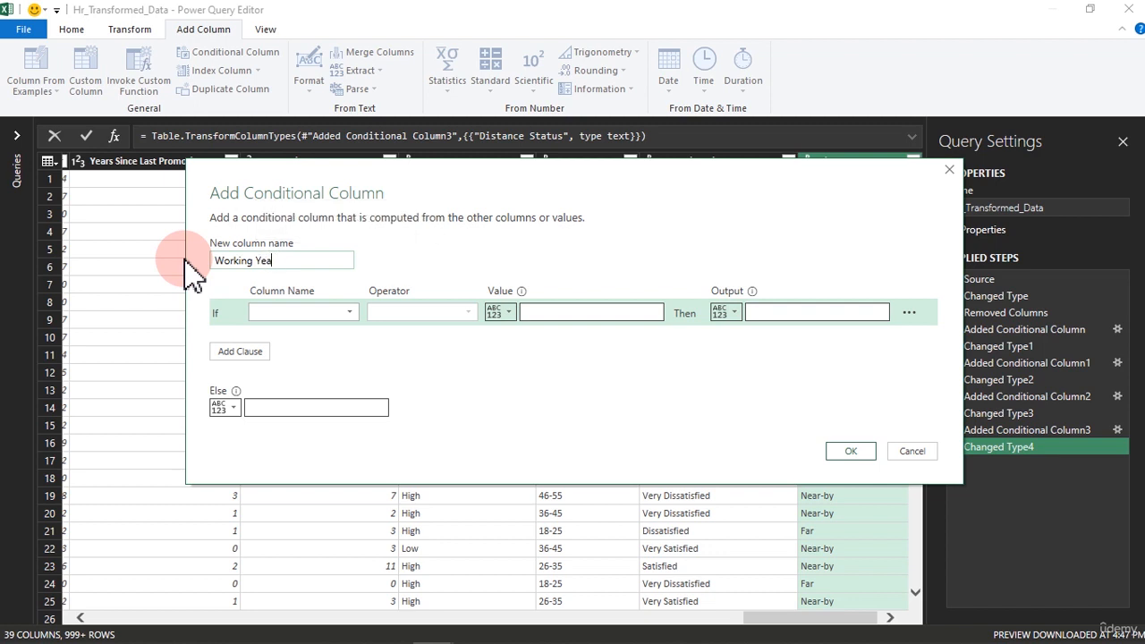
{"action": "type", "text": "ar Group"}
Define the first condition: if Total Working Years is less than or equal to 10, output "btw 0-10"
{"action": "left_click", "coordinate": [279, 313]}
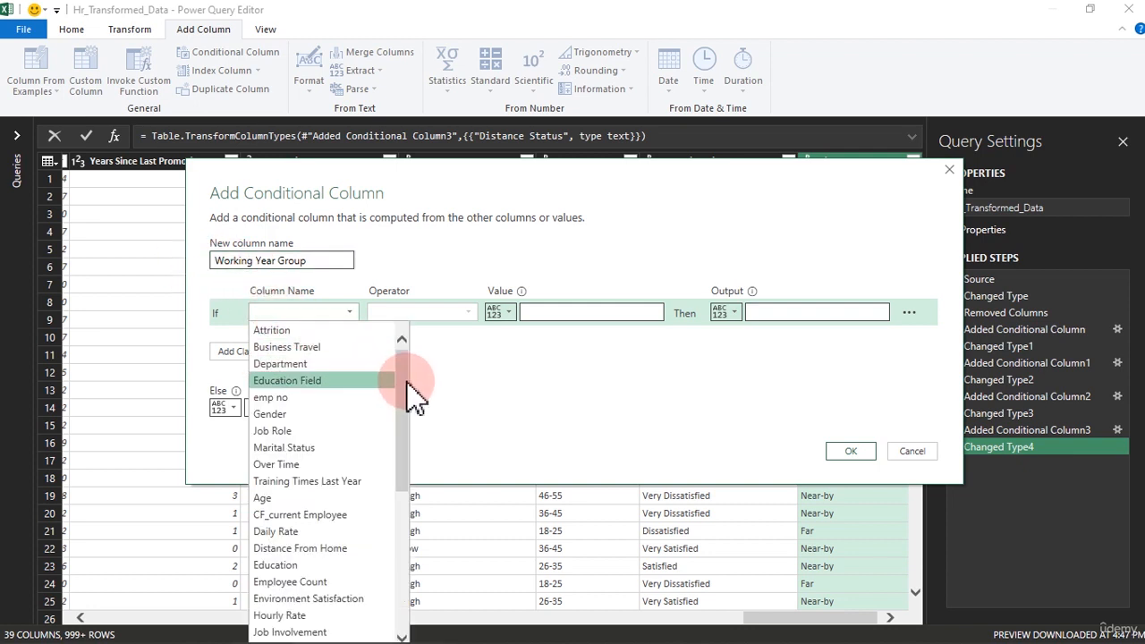
{"action": "left_click_drag", "start_coordinate": [401, 378], "coordinate": [404, 488]}
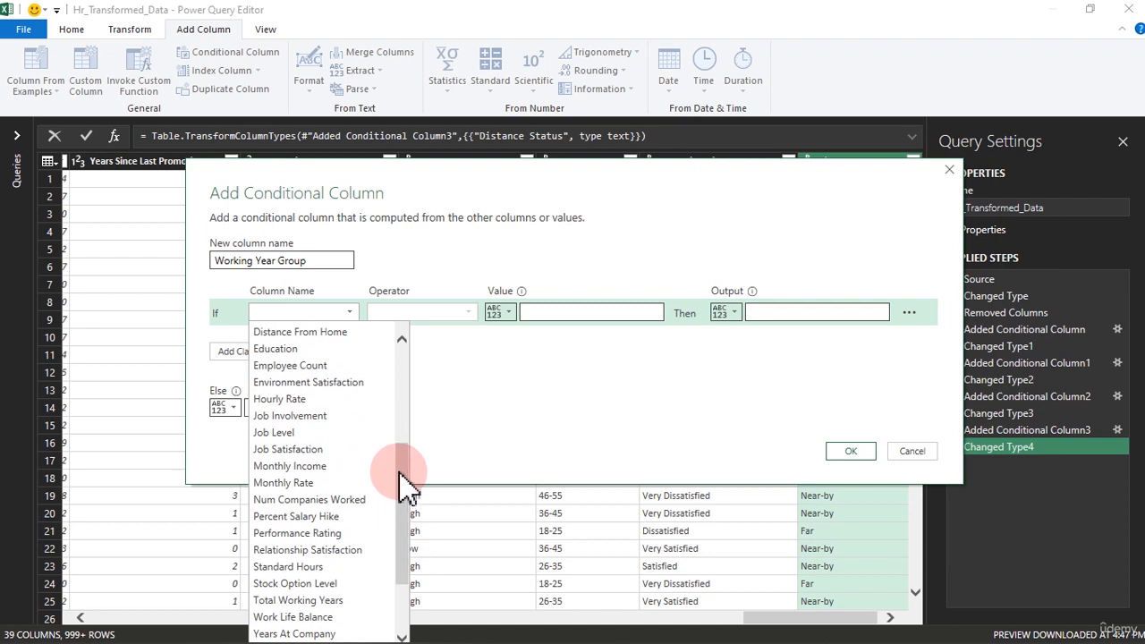
{"action": "left_click", "coordinate": [403, 458]}
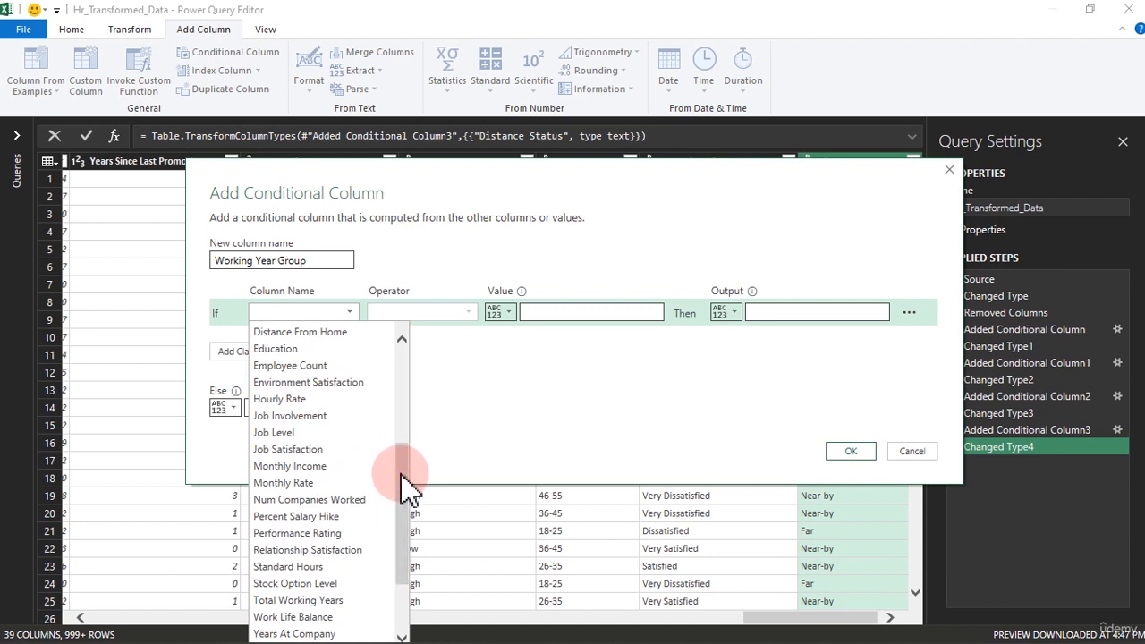
{"action": "left_click", "coordinate": [322, 601]}
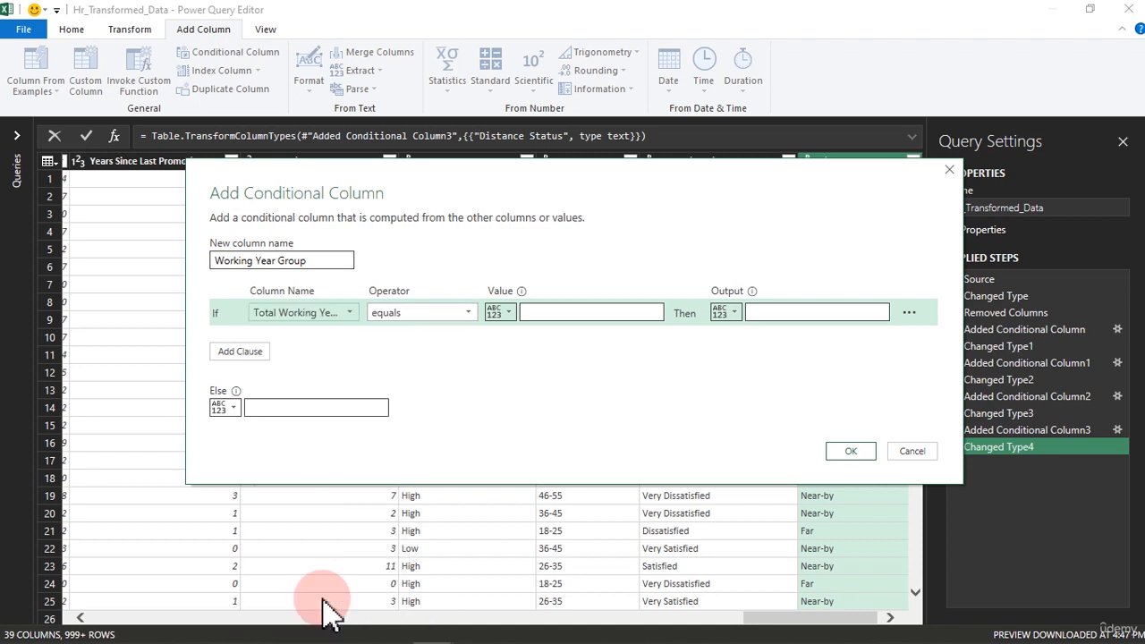
{"action": "left_click", "coordinate": [457, 320]}
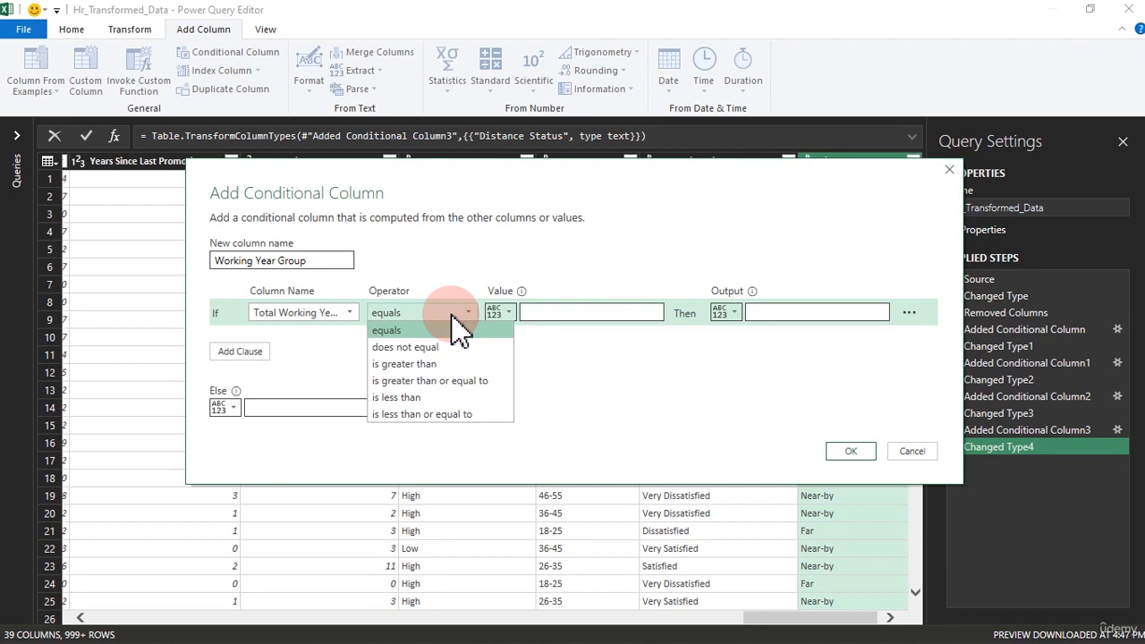
{"action": "left_click", "coordinate": [433, 417]}
{"action": "left_click", "coordinate": [547, 313]}
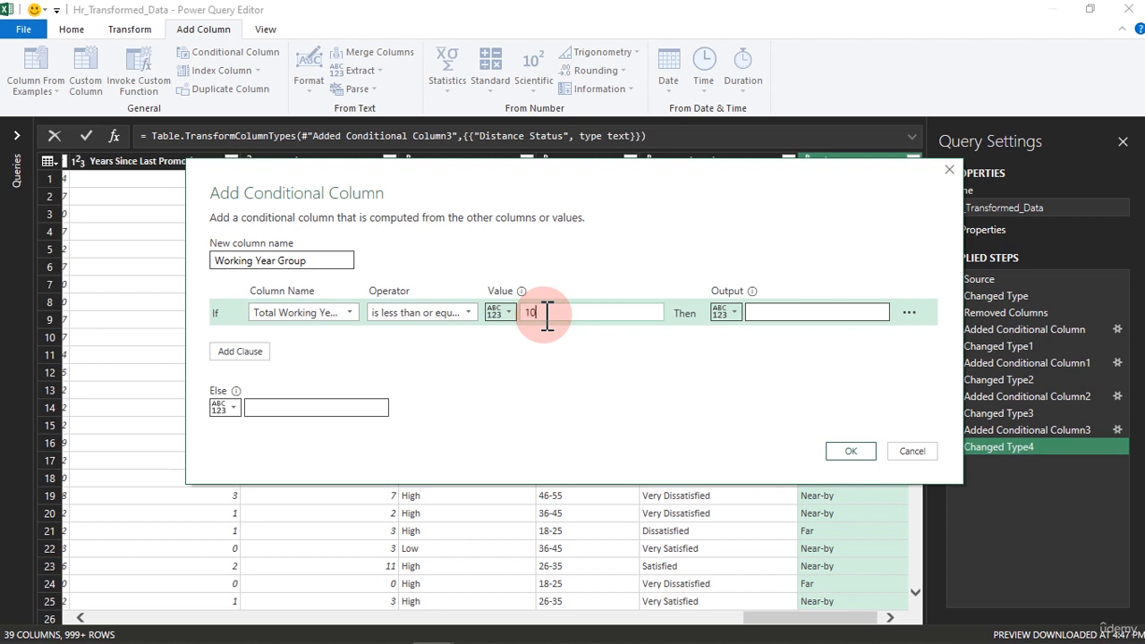
{"action": "left_click", "coordinate": [791, 312]}
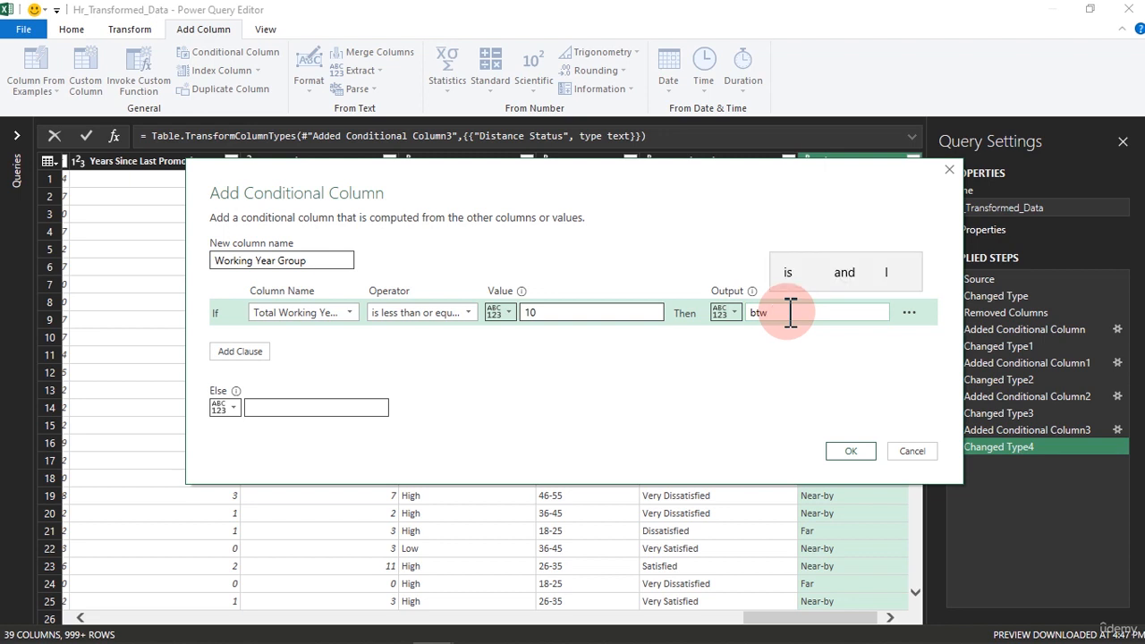
{"action": "type", "text": "0-10"}
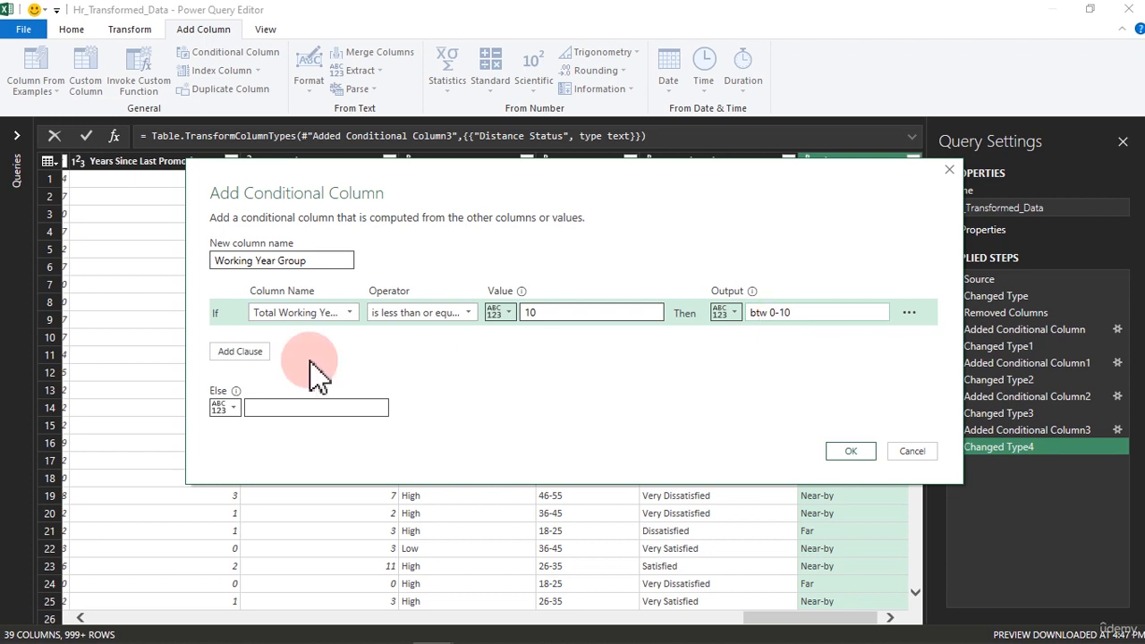
Add an Else If clause: Total Working Years is less than or equal to 20, with output "btw 11-20"
{"action": "left_click", "coordinate": [253, 351]}
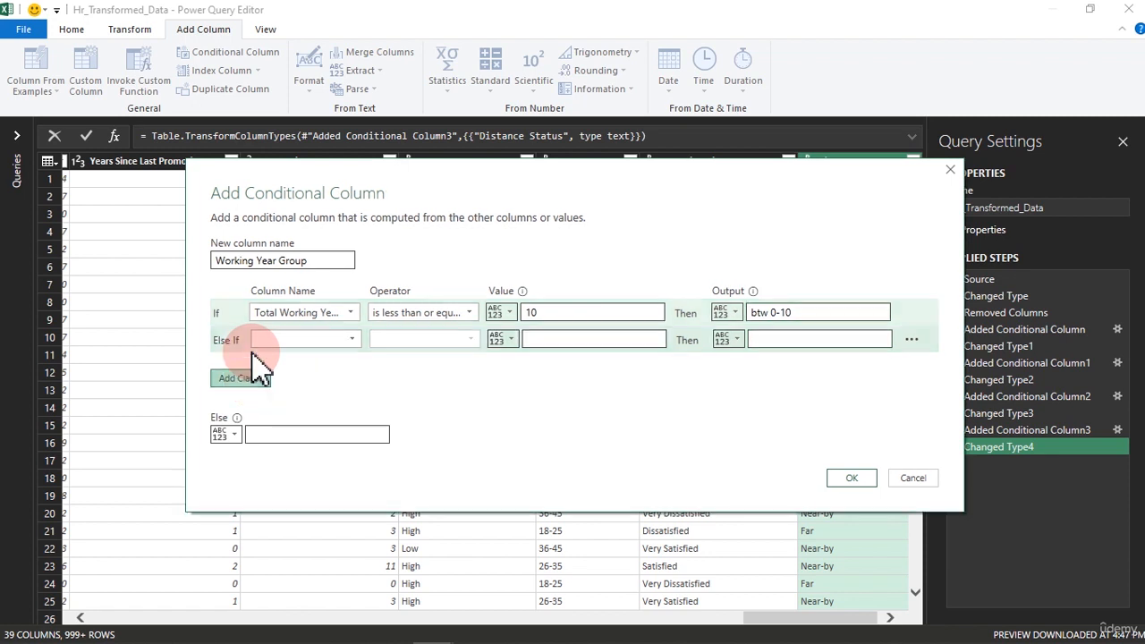
{"action": "left_click", "coordinate": [296, 339]}
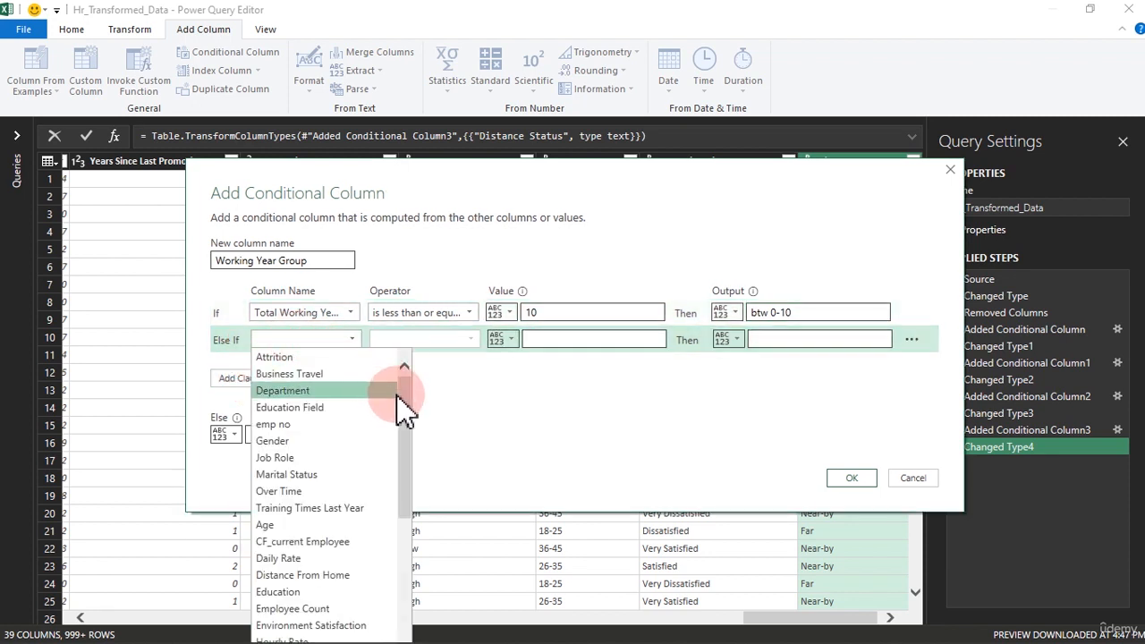
{"action": "left_click_drag", "start_coordinate": [405, 412], "coordinate": [405, 526]}
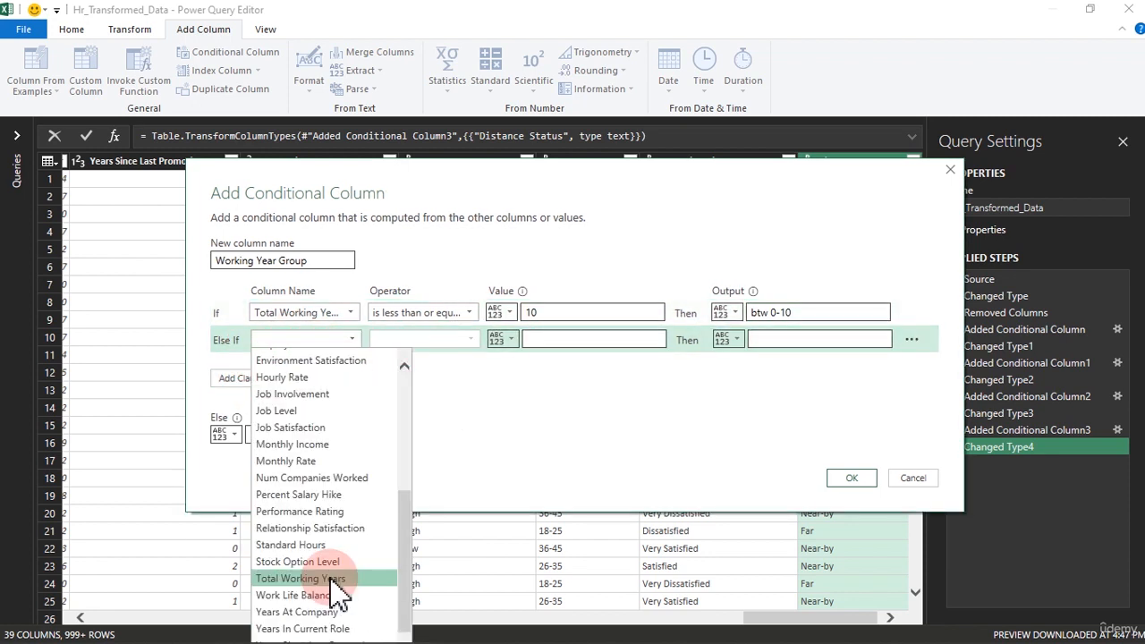
{"action": "left_click", "coordinate": [331, 580]}
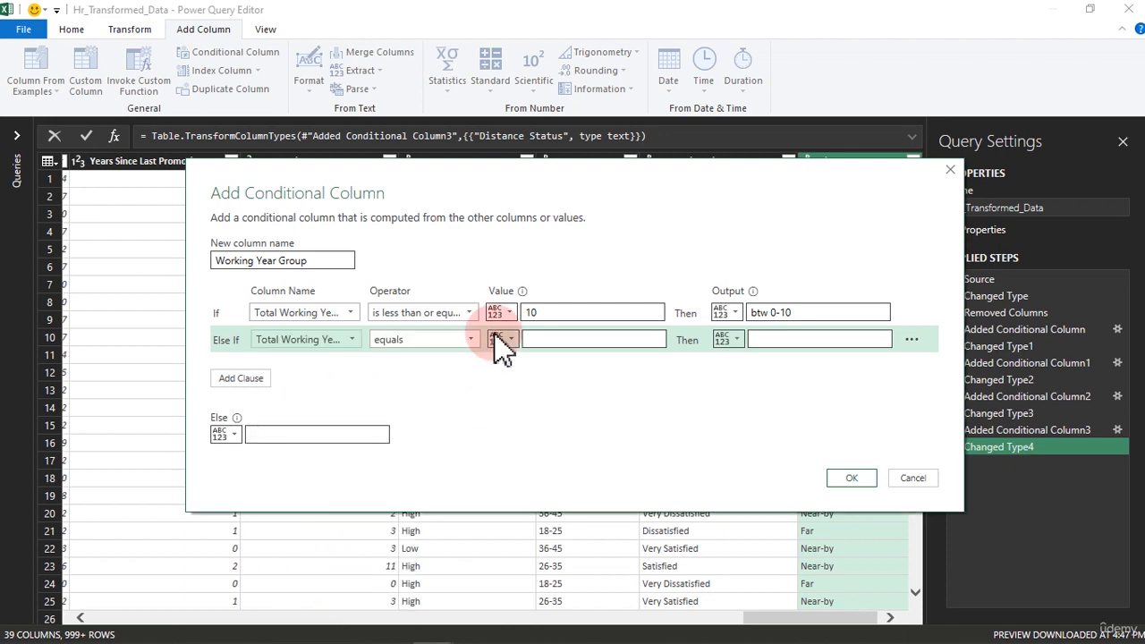
{"action": "left_click", "coordinate": [468, 344]}
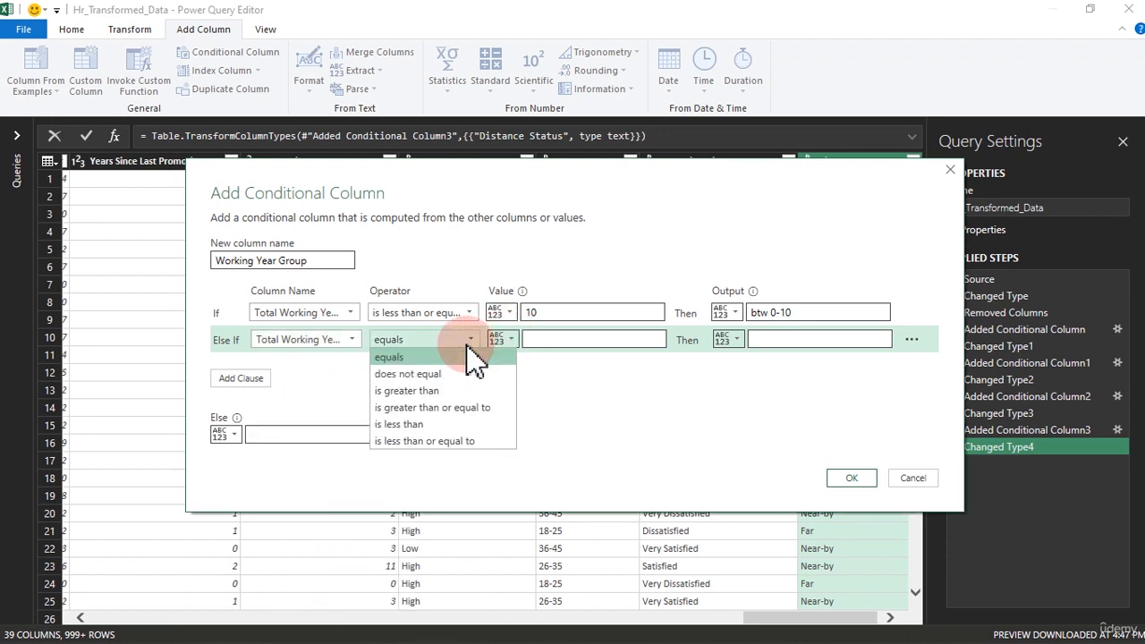
{"action": "left_click", "coordinate": [427, 441]}
{"action": "left_click", "coordinate": [558, 337]}
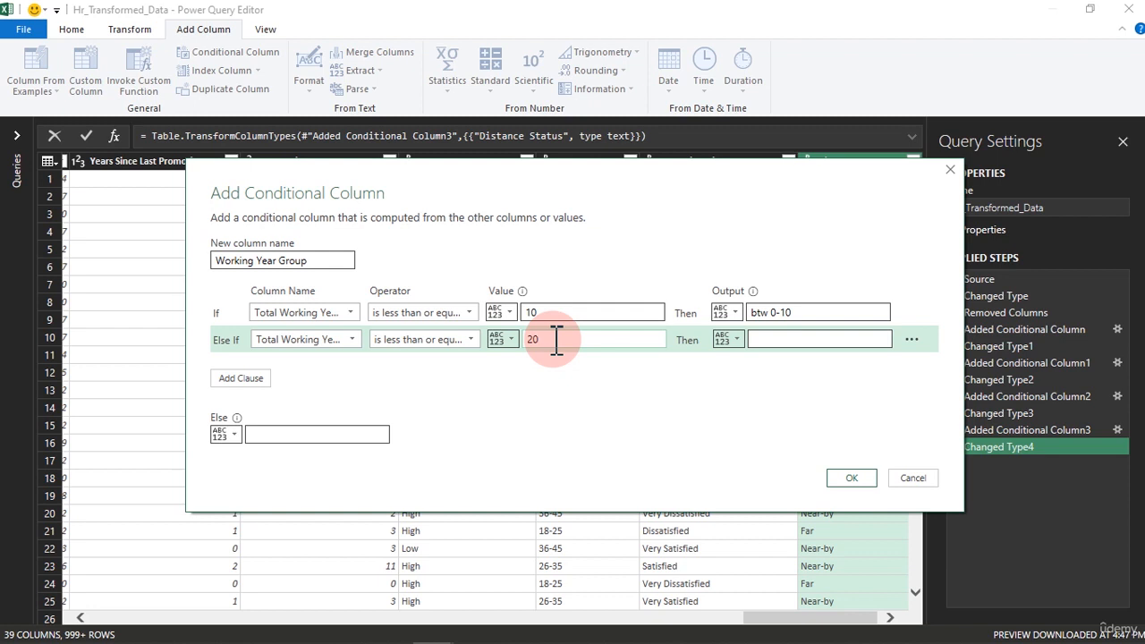
{"action": "left_click", "coordinate": [772, 338]}
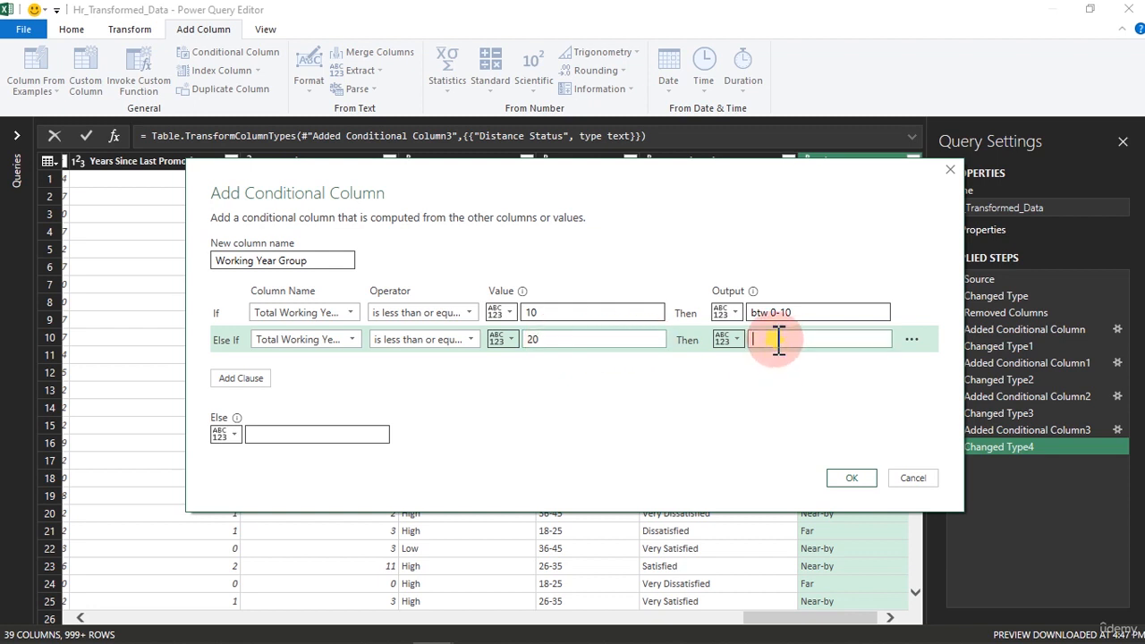
{"action": "type", "text": "btw"}
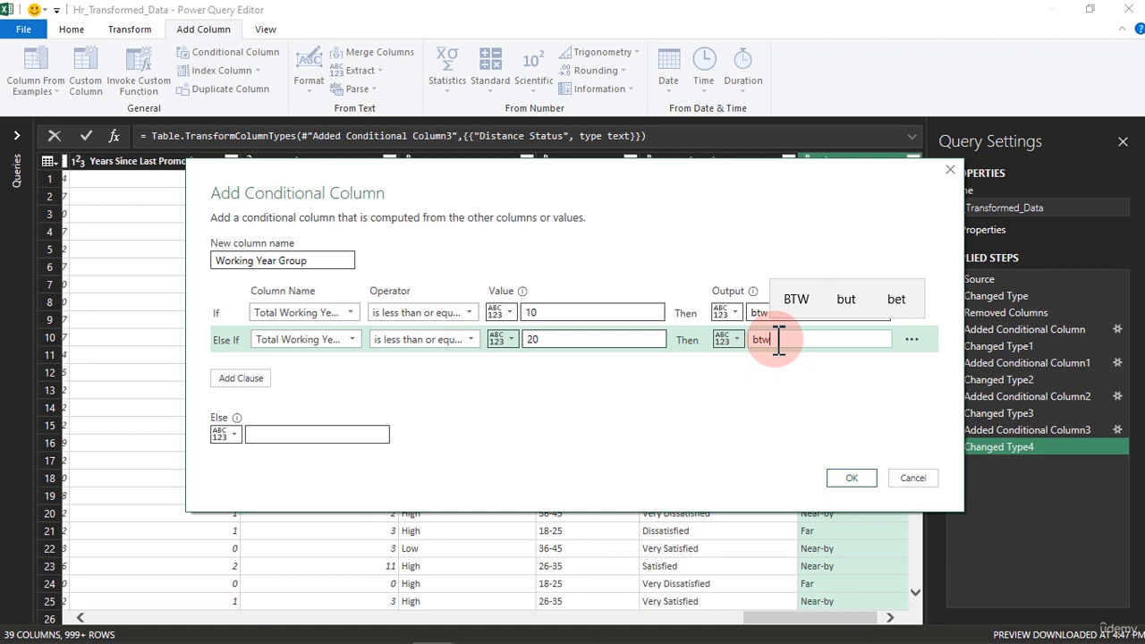
{"action": "type", "text": " 11-20"}
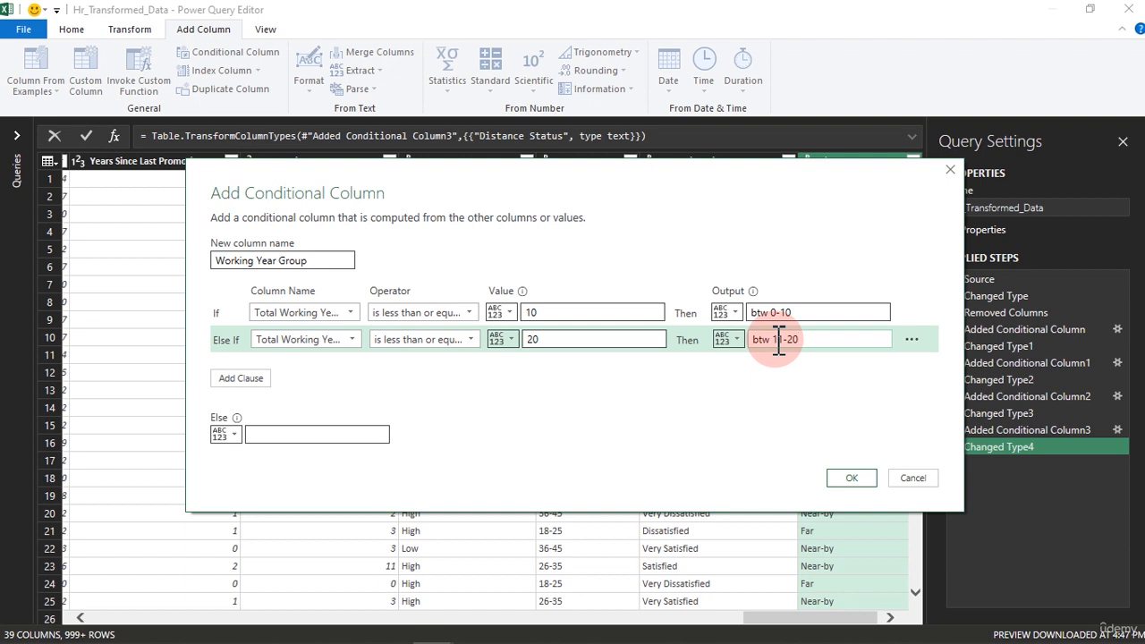
Add another Else If clause: Total Working Years is less than or equal to 30, with output "btw 21-30"
{"action": "left_click", "coordinate": [256, 379]}
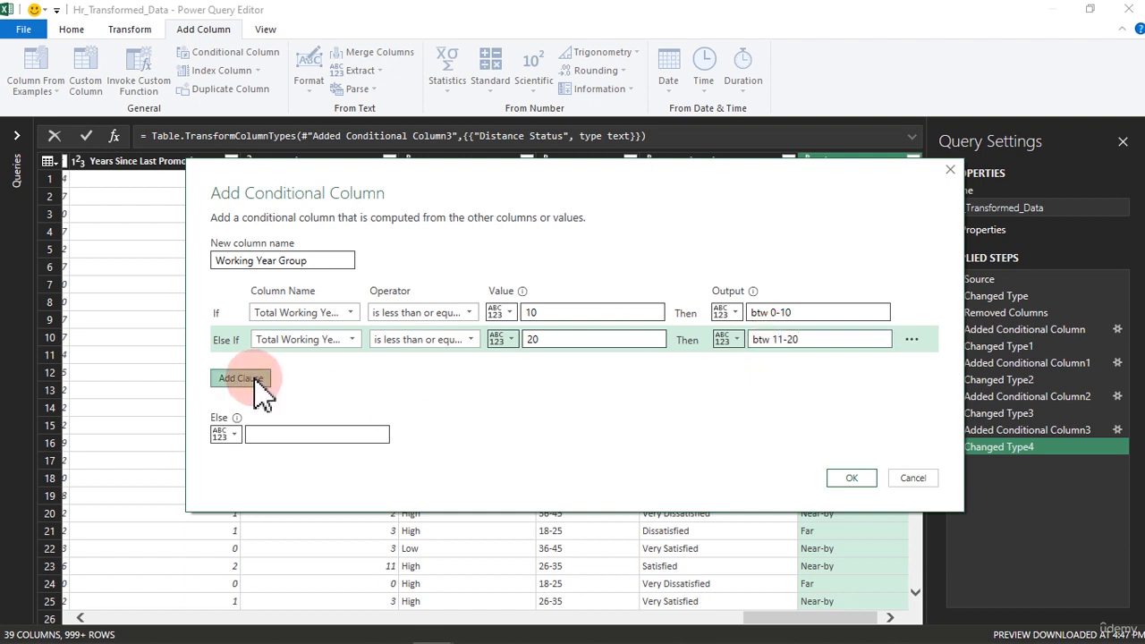
{"action": "left_click", "coordinate": [329, 367]}
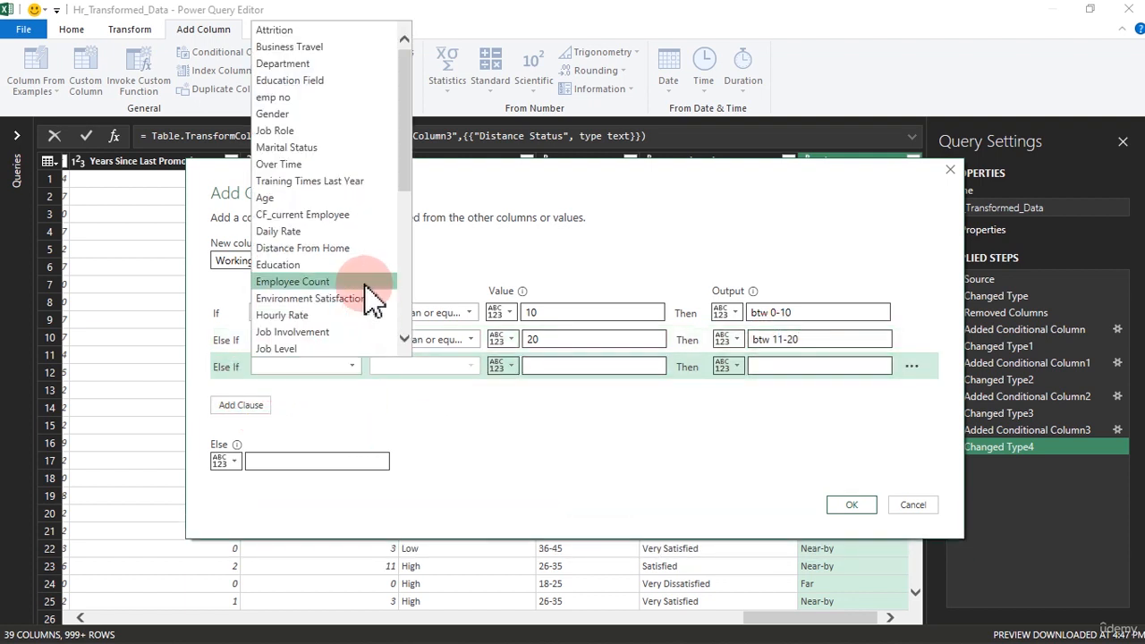
{"action": "scroll", "coordinate": [407, 157], "scroll_direction": "down", "scroll_amount": 1}
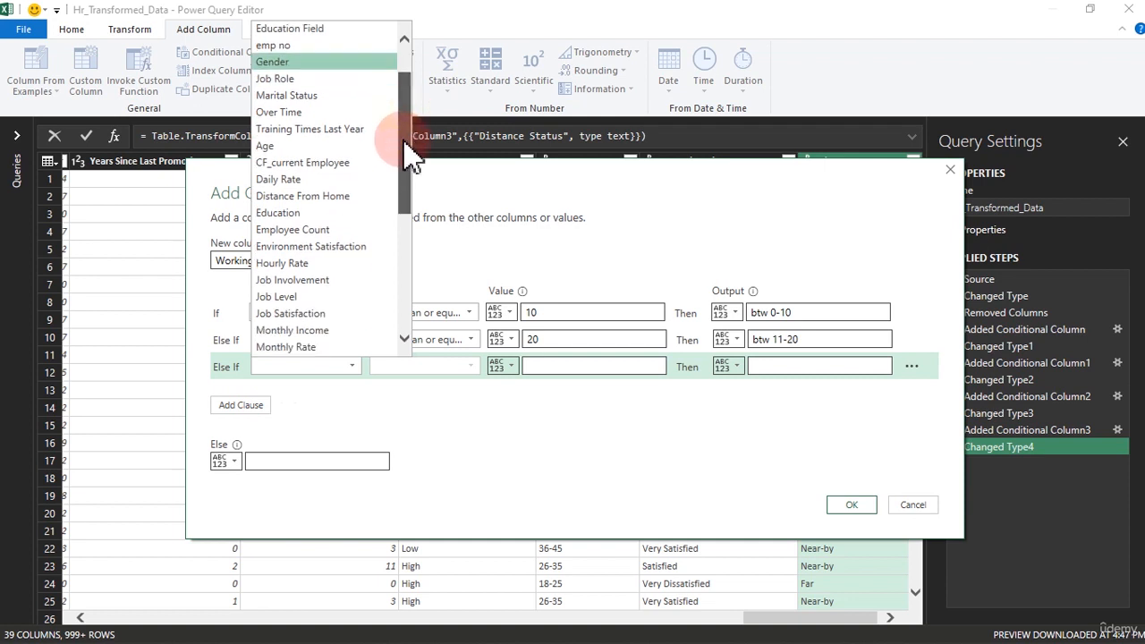
{"action": "left_click_drag", "start_coordinate": [407, 157], "coordinate": [407, 285]}
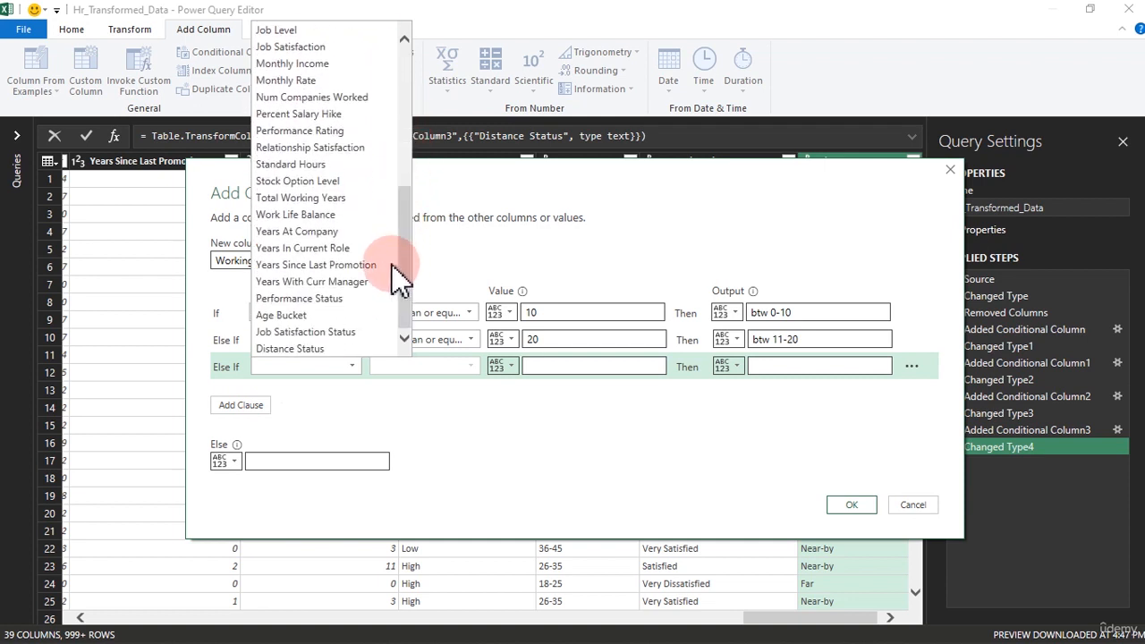
{"action": "left_click", "coordinate": [329, 198]}
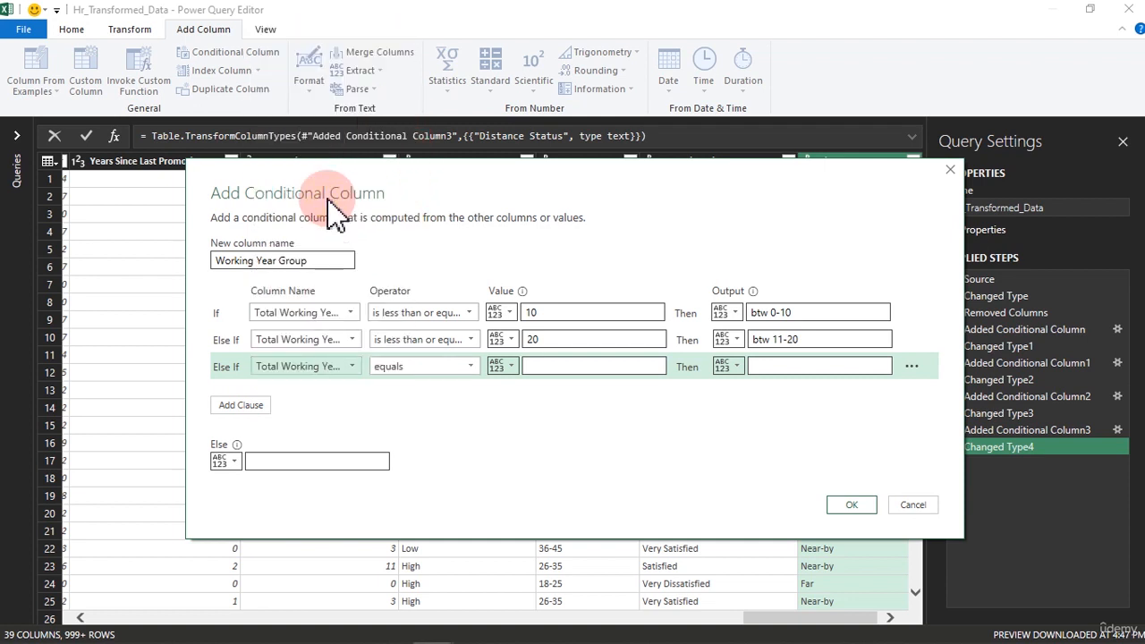
{"action": "left_click", "coordinate": [447, 366]}
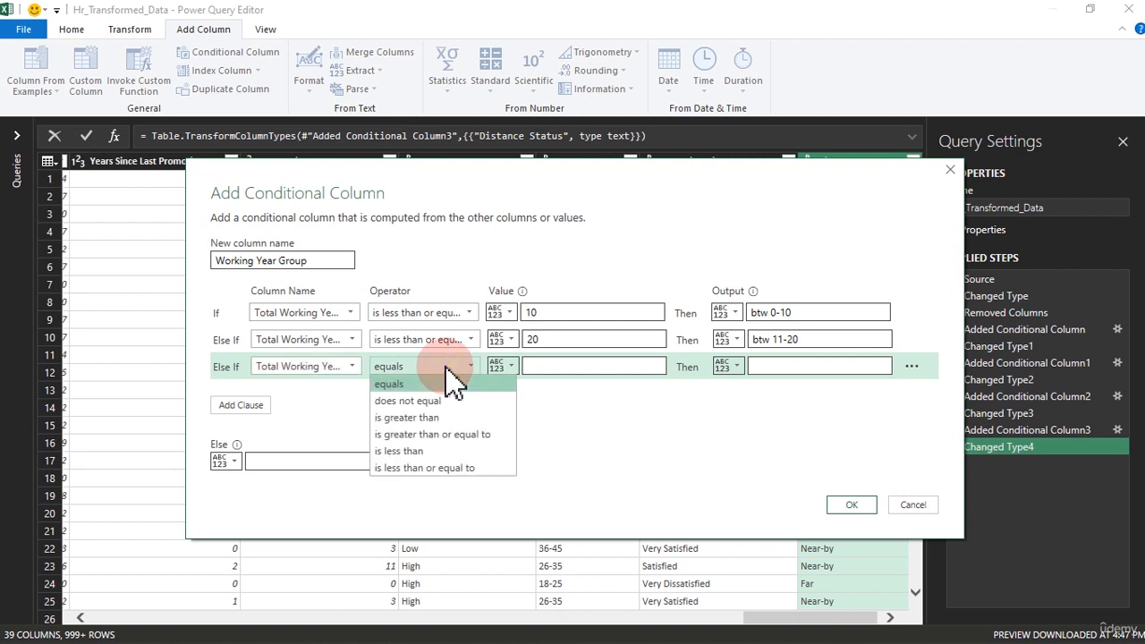
{"action": "left_click", "coordinate": [445, 468]}
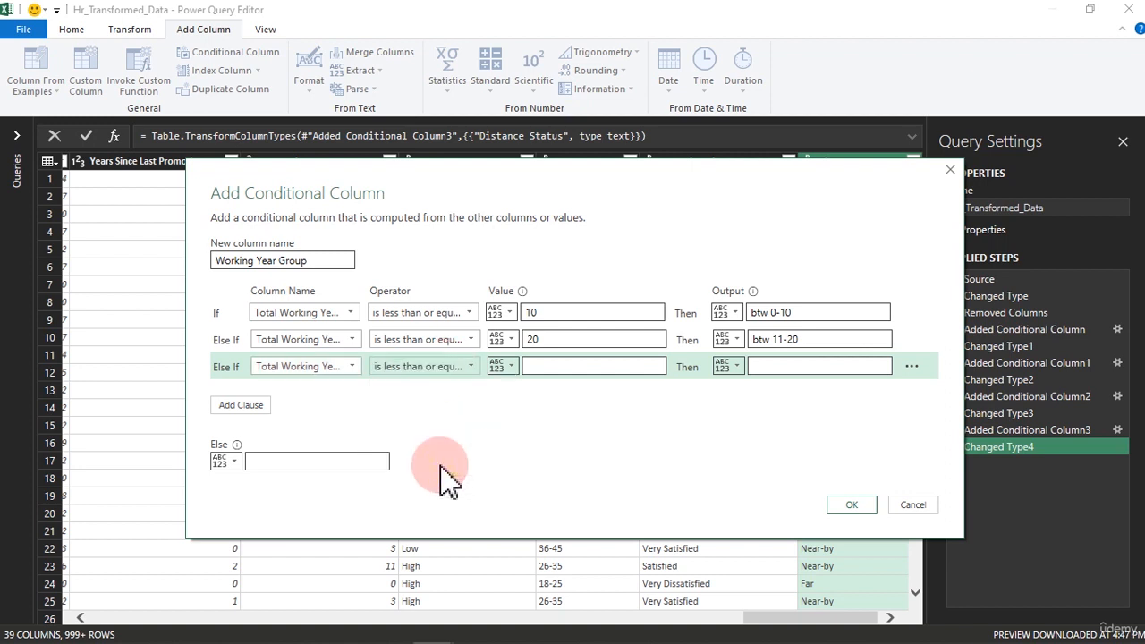
{"action": "left_click", "coordinate": [581, 370]}
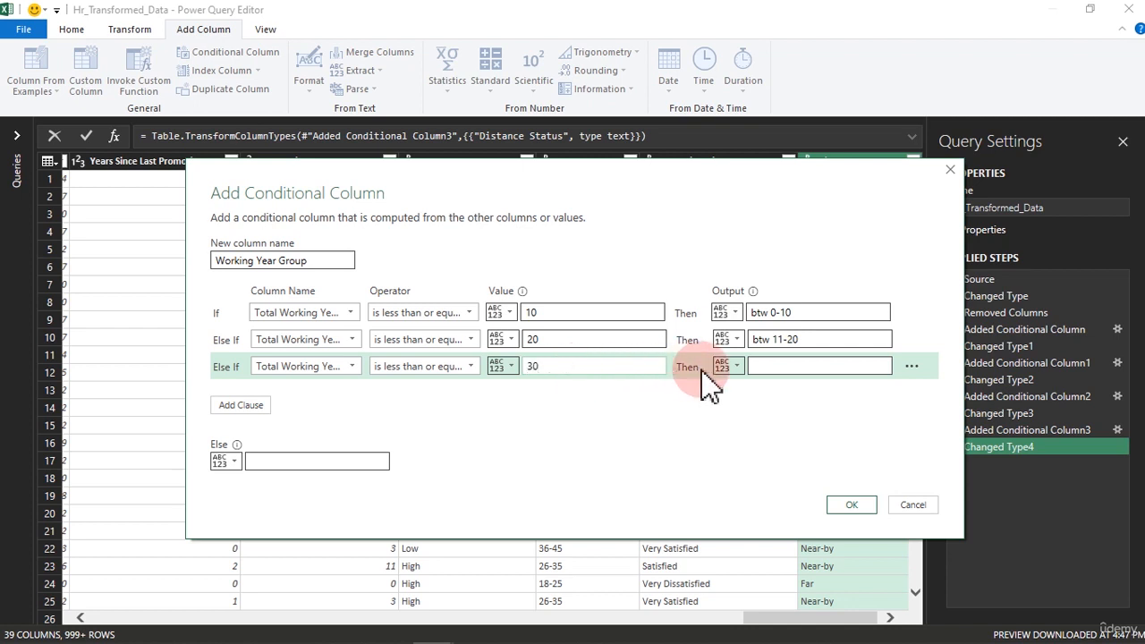
{"action": "left_click", "coordinate": [767, 368]}
{"action": "type", "text": "b"}
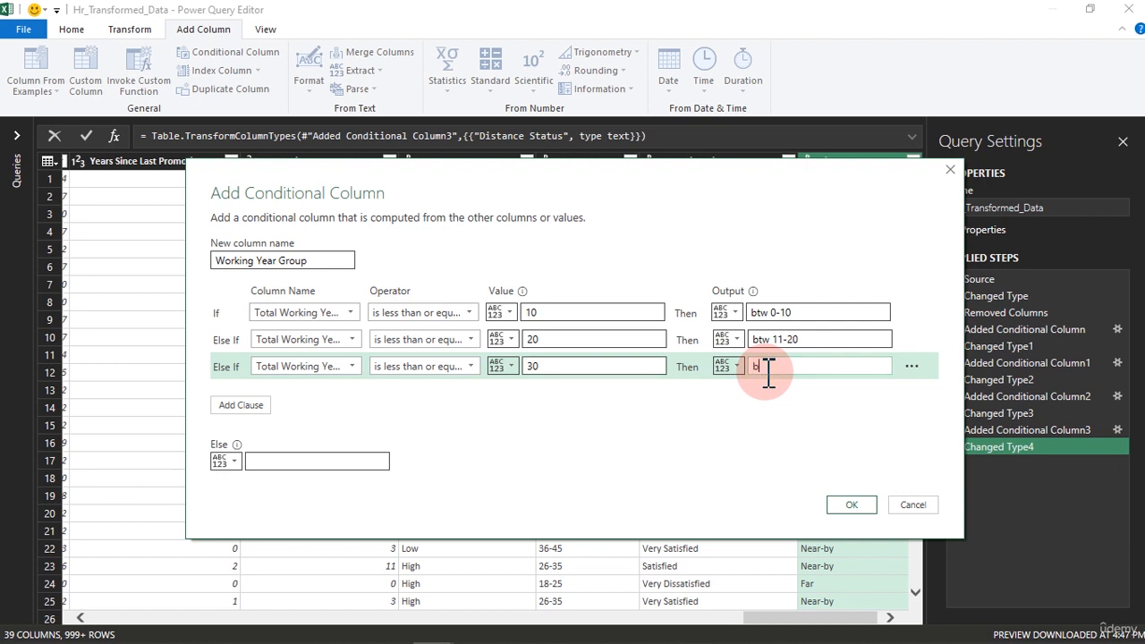
{"action": "type", "text": "tw 21-30"}
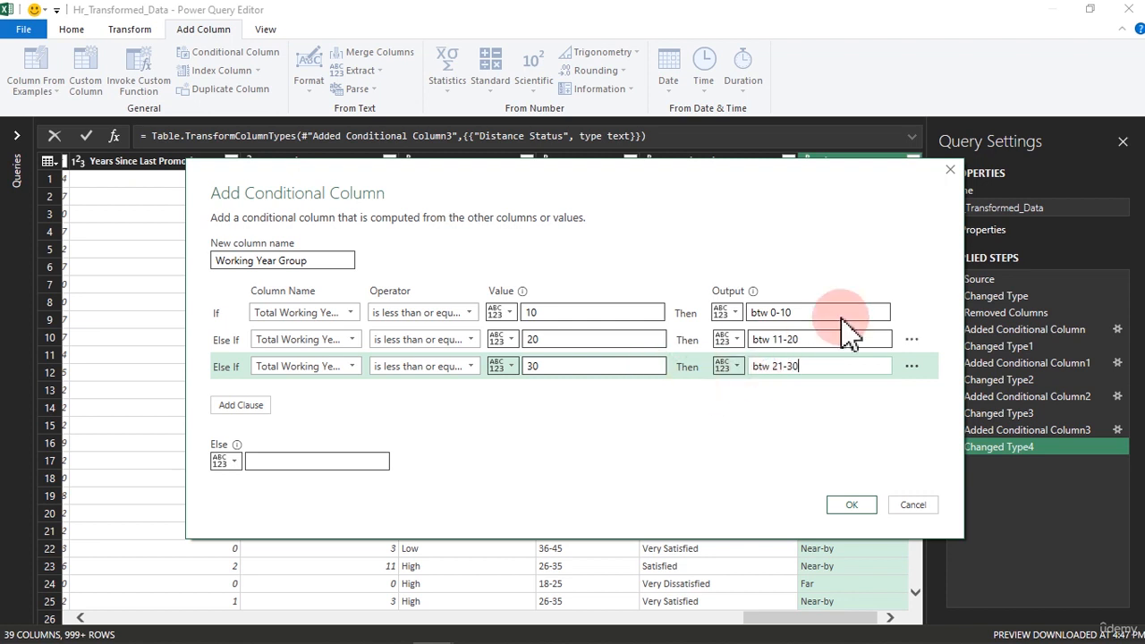
Set the Else output to "31+" and create the Working Year Group column
{"action": "left_click", "coordinate": [260, 461]}
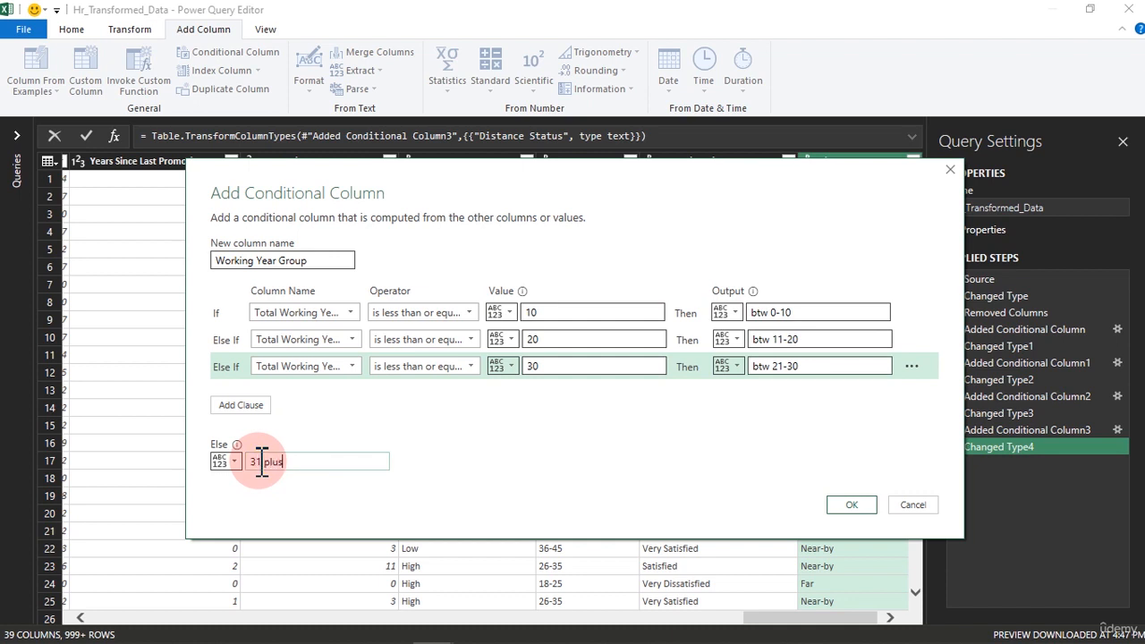
{"action": "left_click", "coordinate": [362, 421]}
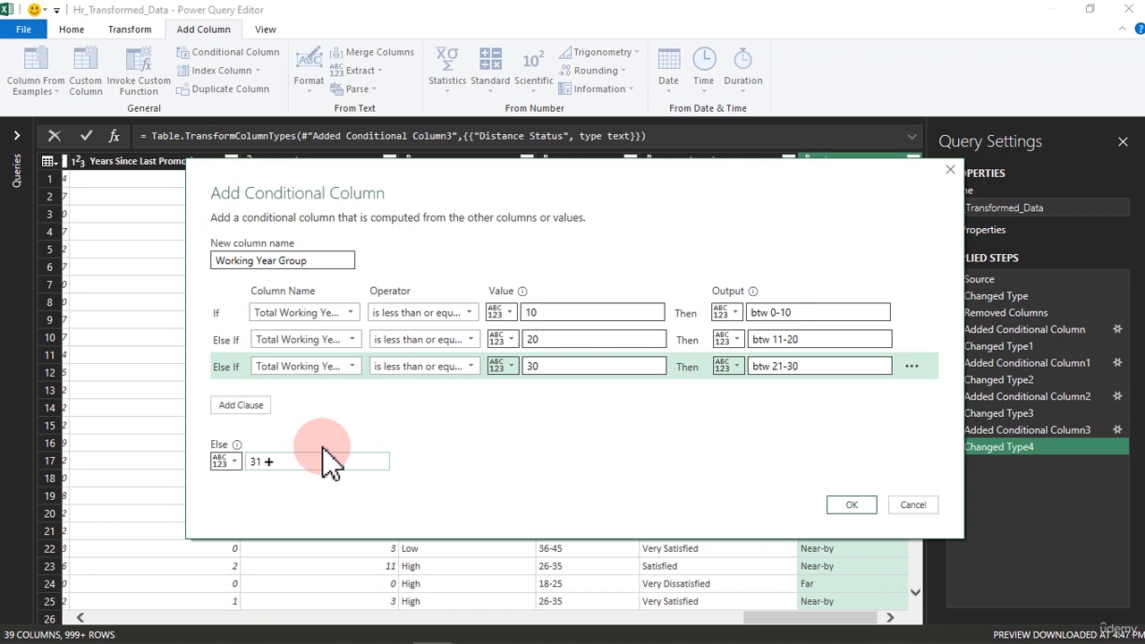
{"action": "left_click", "coordinate": [268, 461]}
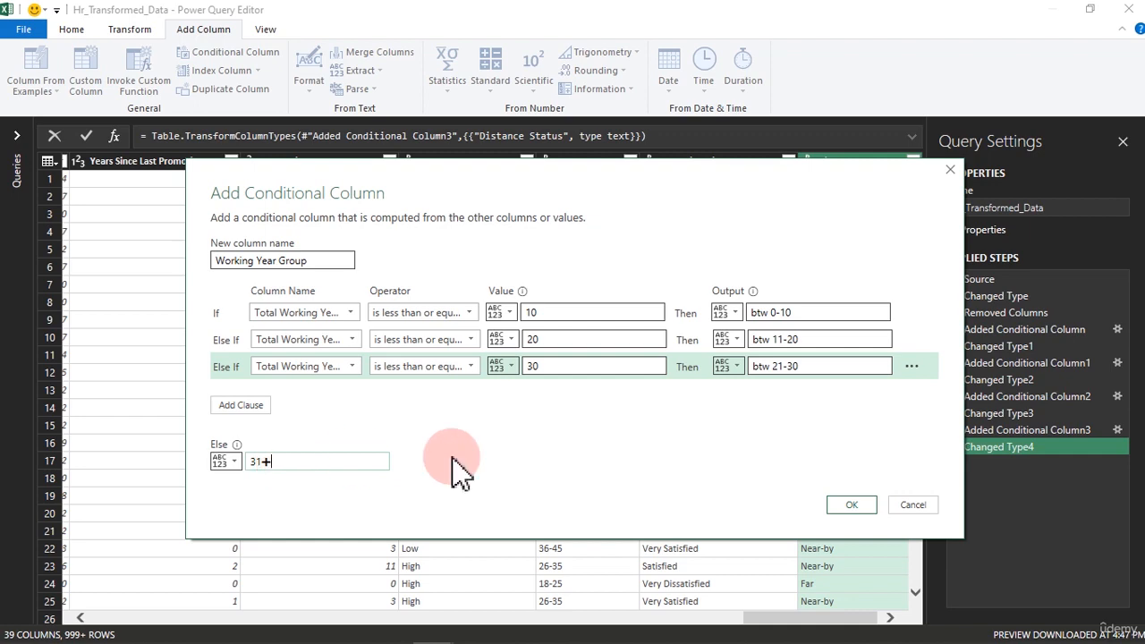
{"action": "left_click", "coordinate": [851, 506]}
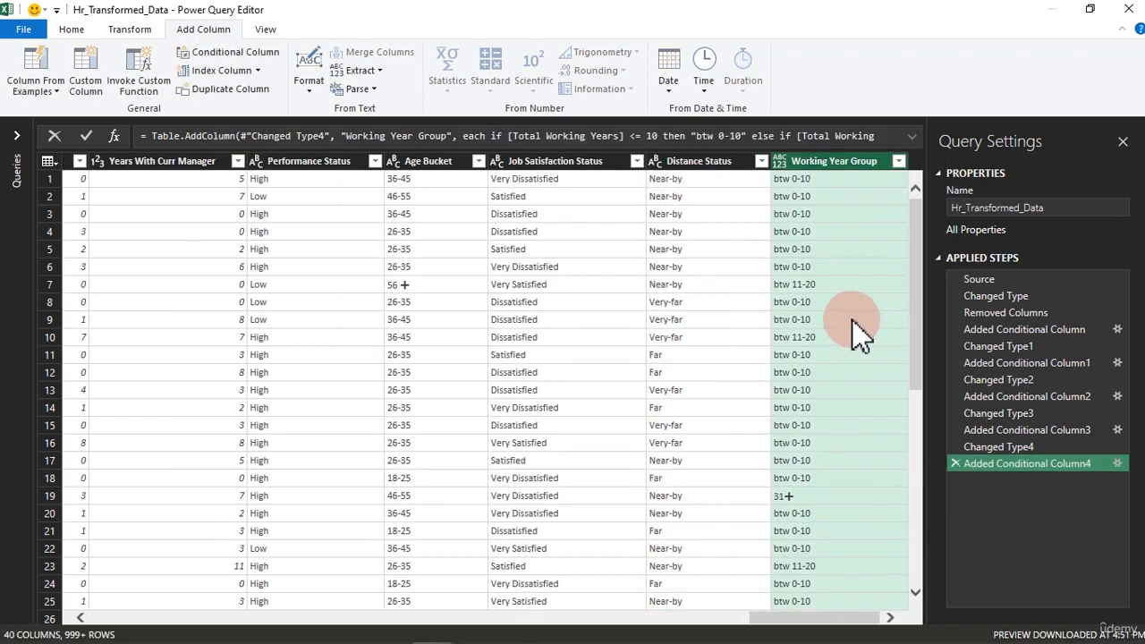
Change the data type of the Working Year Group column to Text and load the query back into the workbook
{"action": "left_click", "coordinate": [781, 163]}
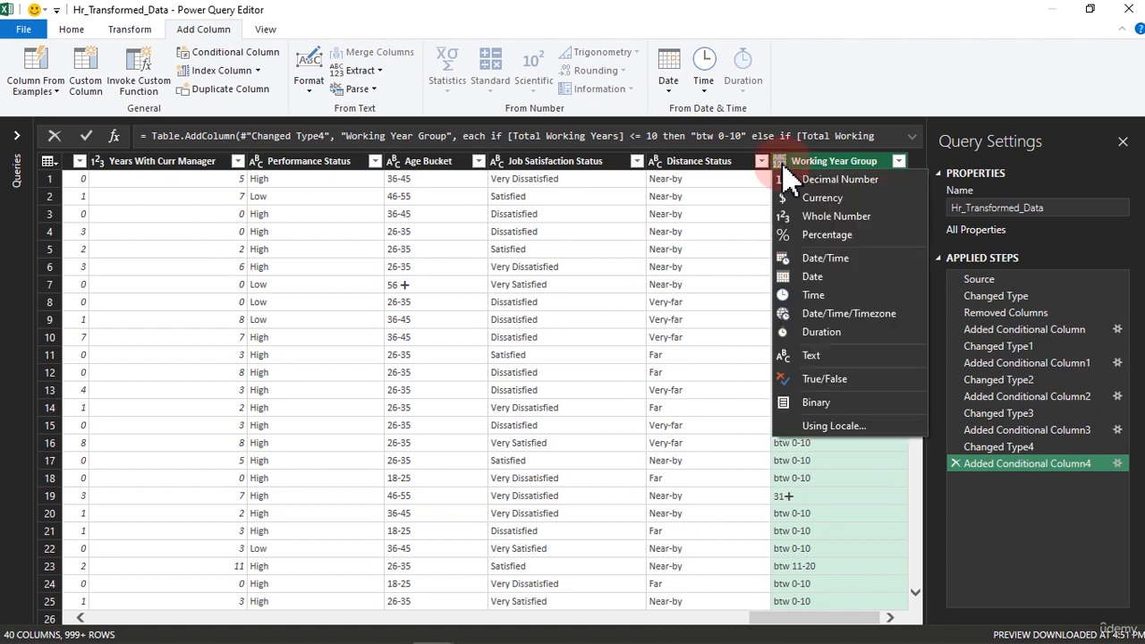
{"action": "left_click", "coordinate": [818, 355]}
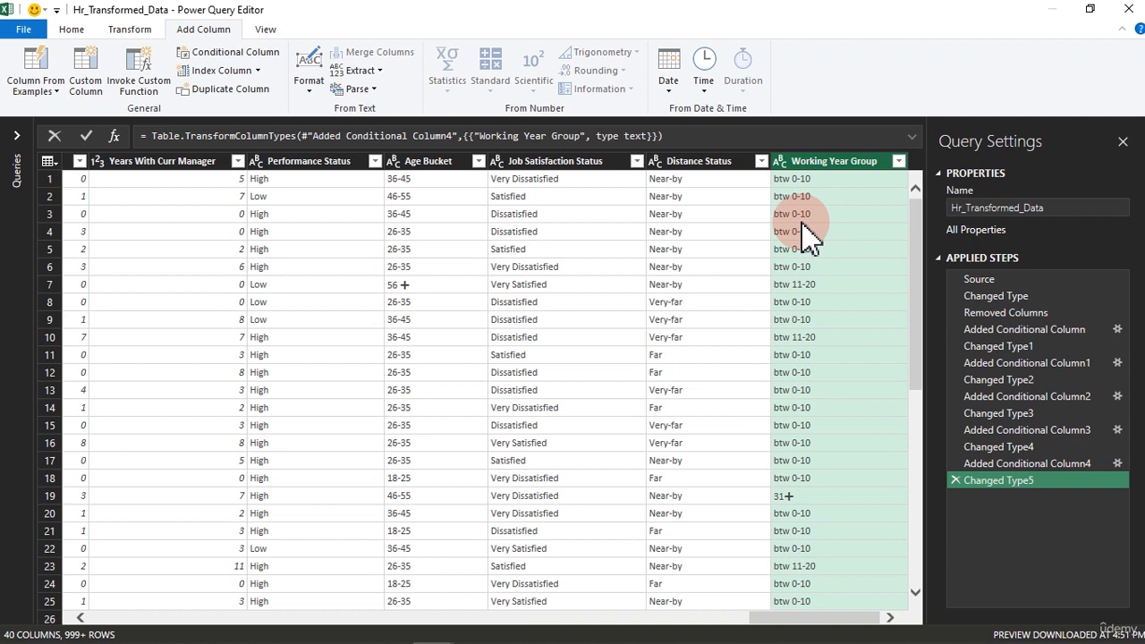
{"action": "left_click", "coordinate": [74, 32]}
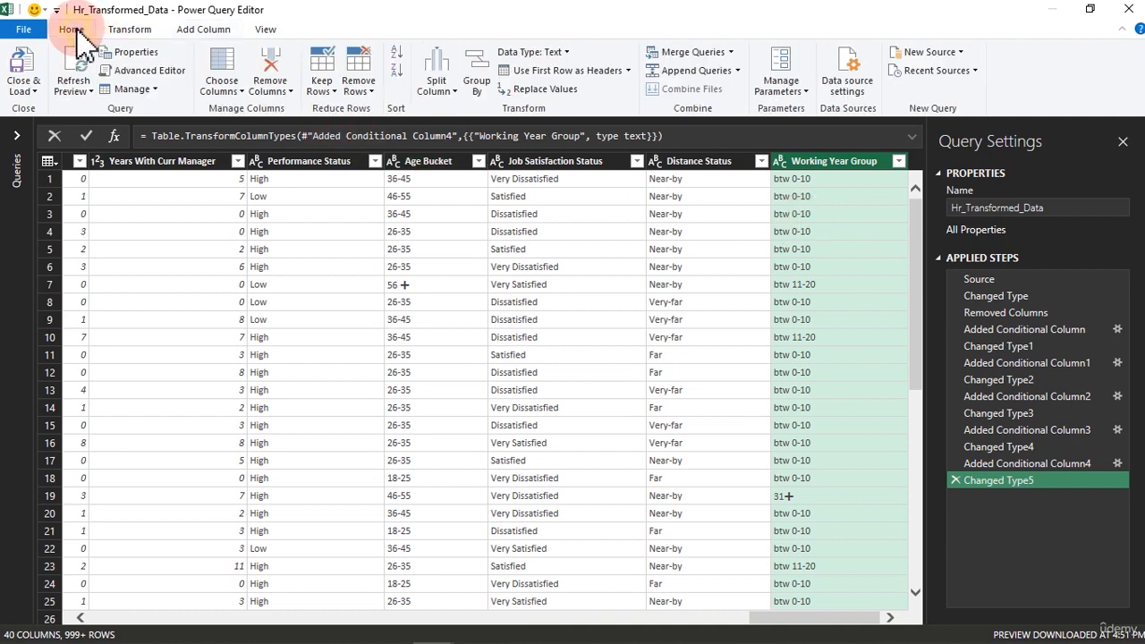
{"action": "left_click", "coordinate": [29, 66]}
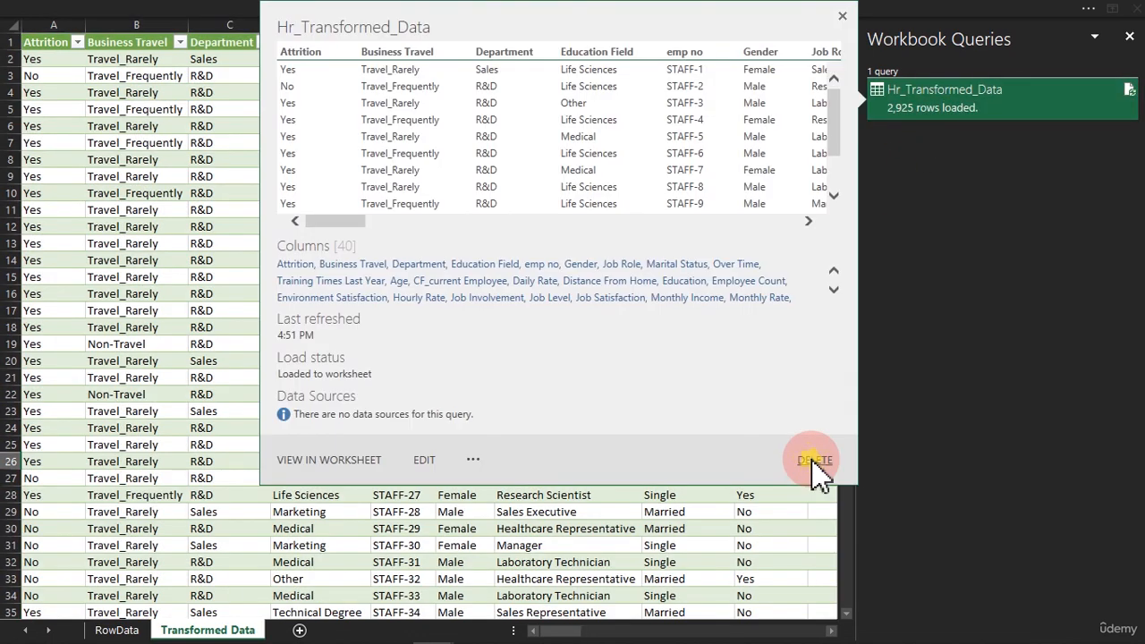
{"action": "left_click", "coordinate": [814, 461]}
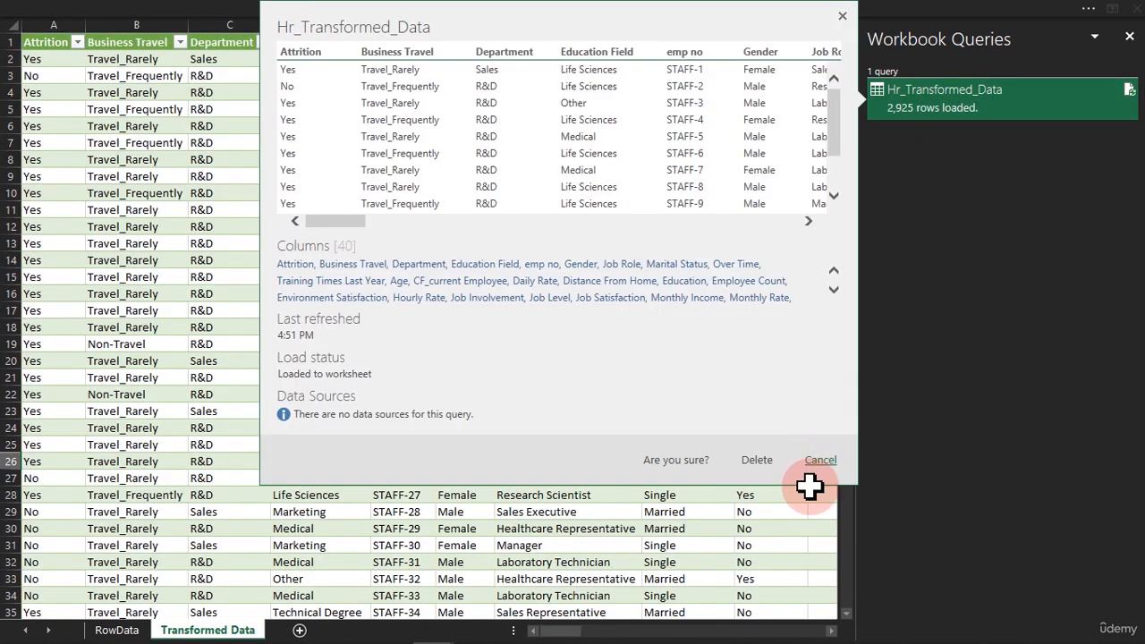
{"action": "left_click", "coordinate": [809, 488]}
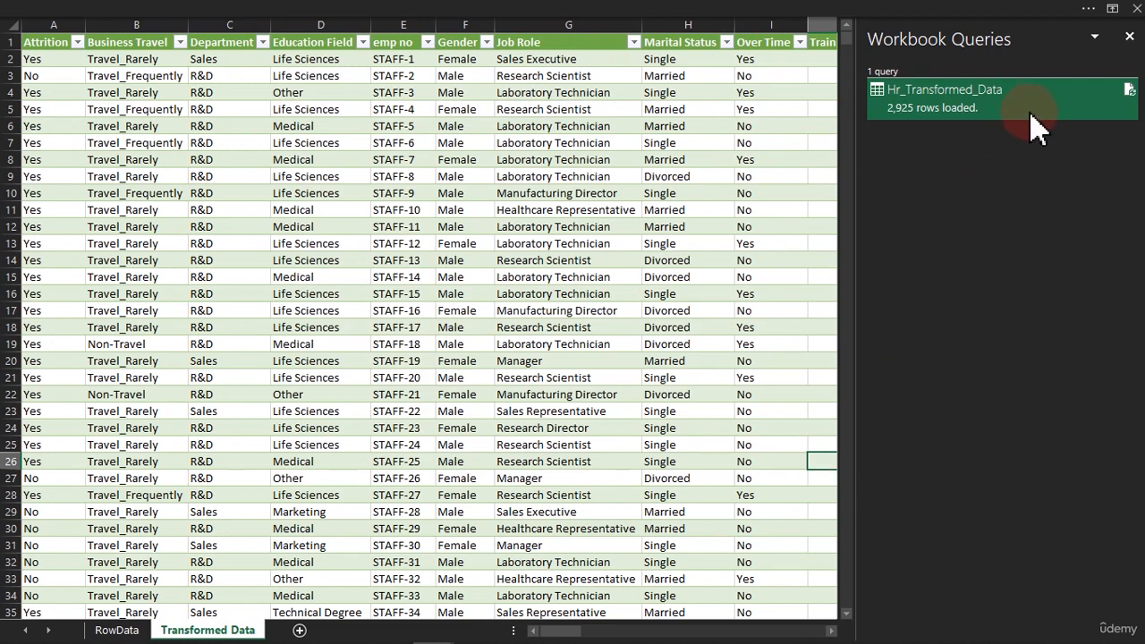
{"action": "mouse_move", "coordinate": [1132, 100]}
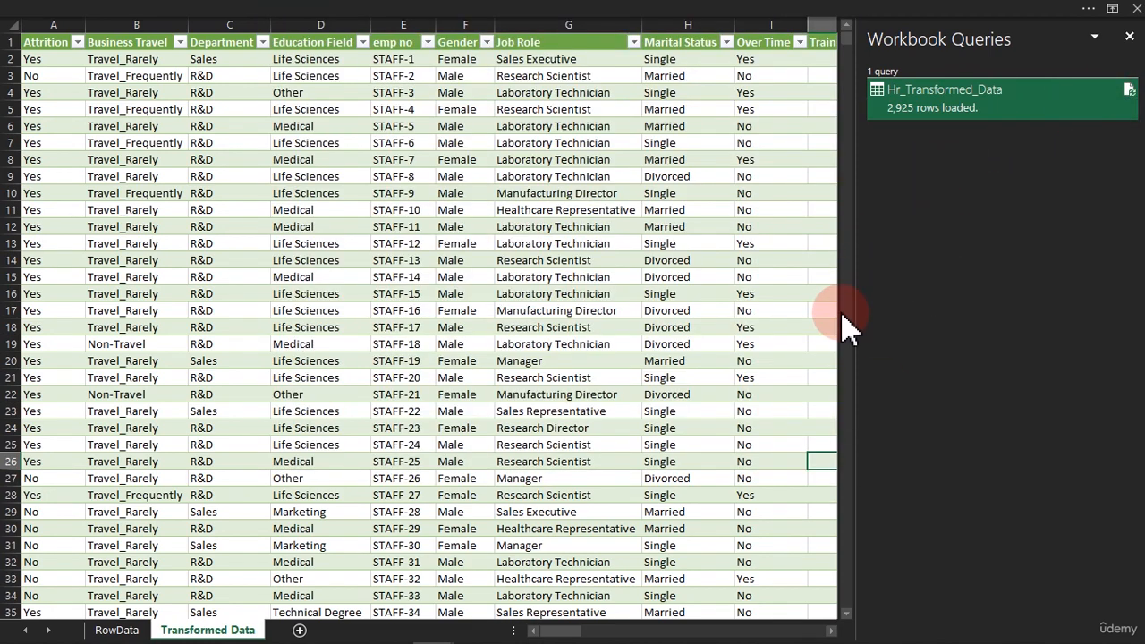
{"action": "left_click", "coordinate": [550, 378]}
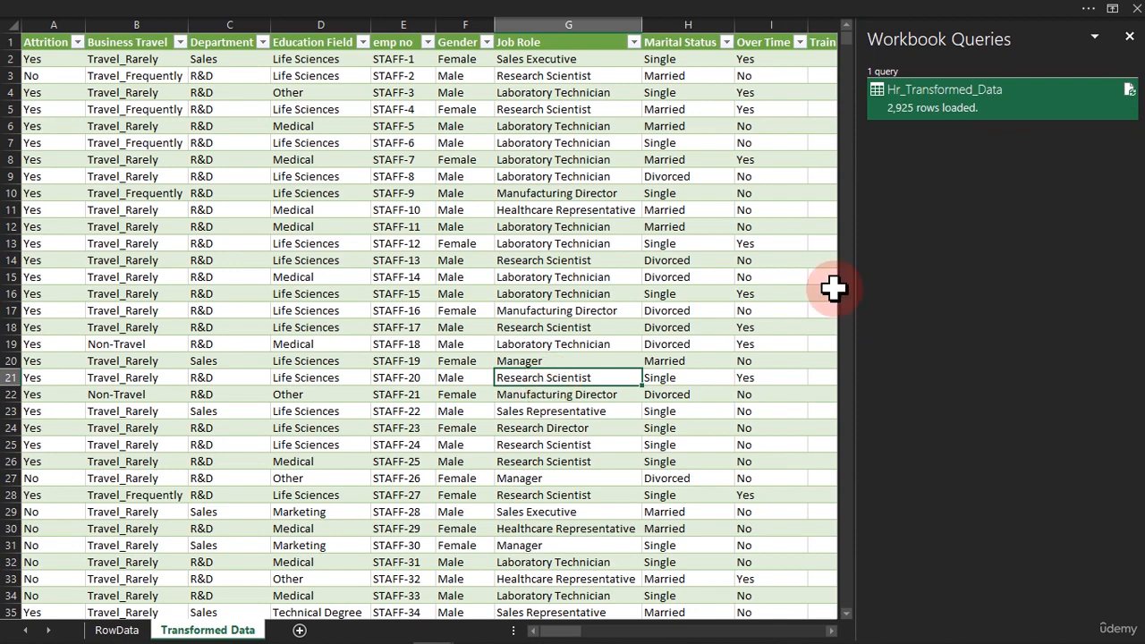
Hide the Workbook Queries pane and review the added columns from Performance Status to Working Year Group in the Transformed Data sheet
{"action": "left_click", "coordinate": [1131, 38]}
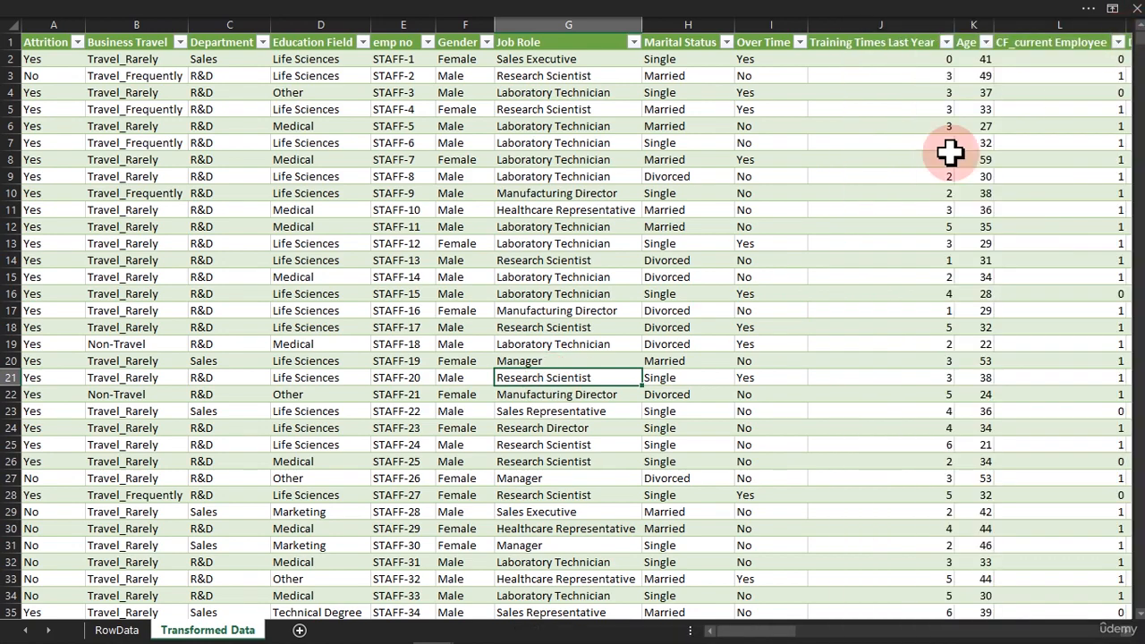
{"action": "left_click", "coordinate": [907, 194]}
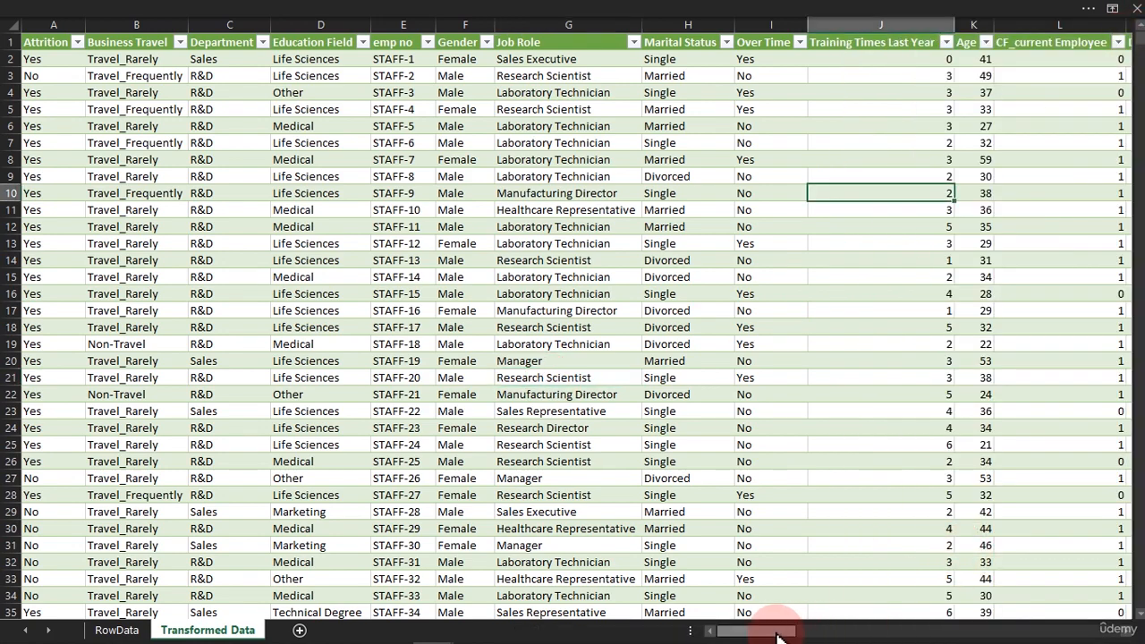
{"action": "left_click_drag", "start_coordinate": [766, 629], "coordinate": [1122, 632]}
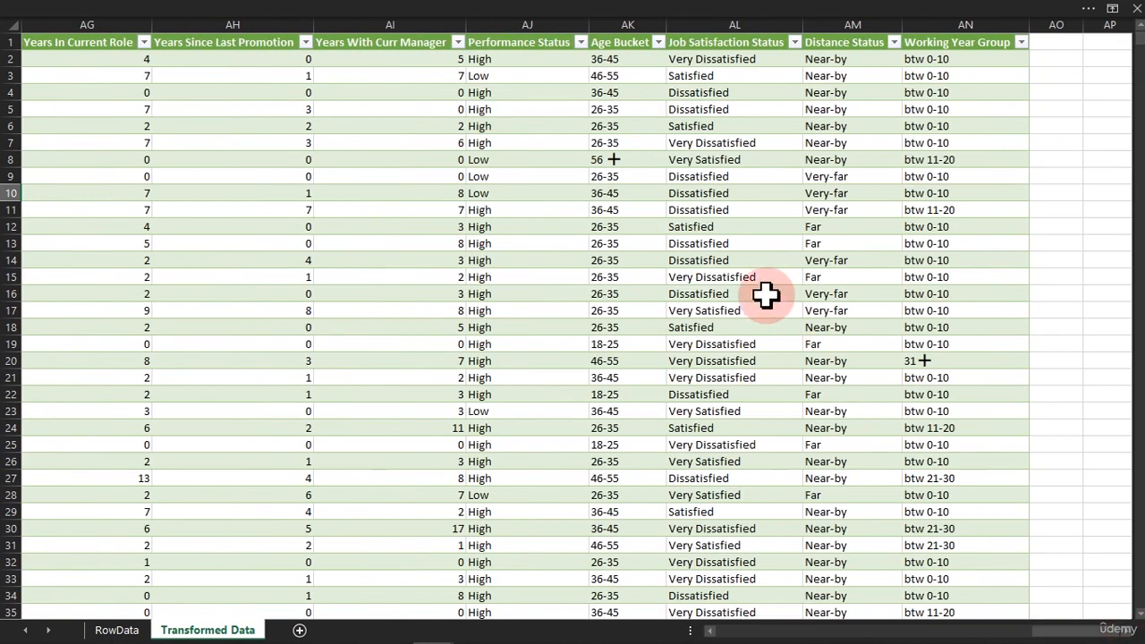
{"action": "left_click_drag", "start_coordinate": [515, 65], "coordinate": [892, 198]}
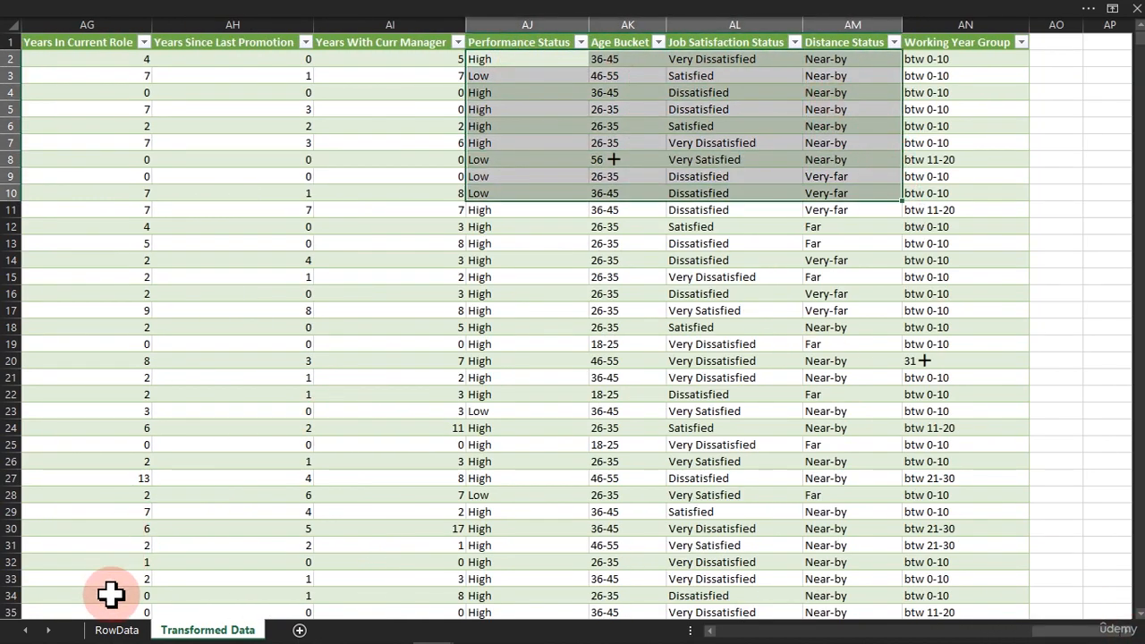
Examine the final columns of the RowData sheet, from Total Working Years to Years With Curr Manager, for comparison
{"action": "left_click", "coordinate": [118, 630]}
{"action": "left_click", "coordinate": [442, 435]}
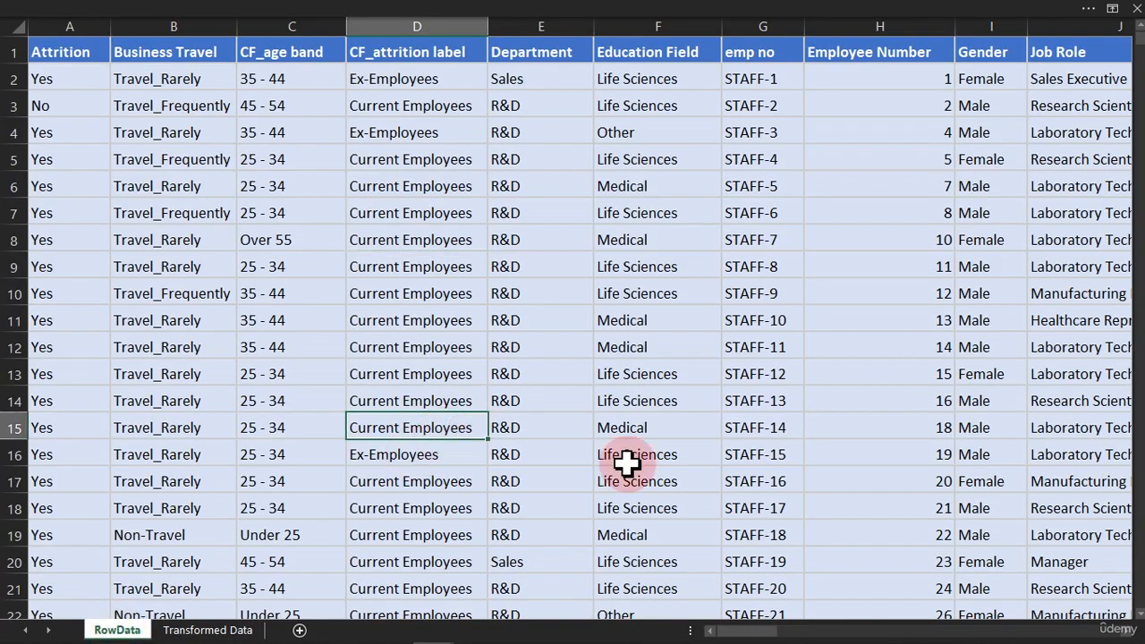
{"action": "left_click_drag", "start_coordinate": [781, 630], "coordinate": [1128, 617]}
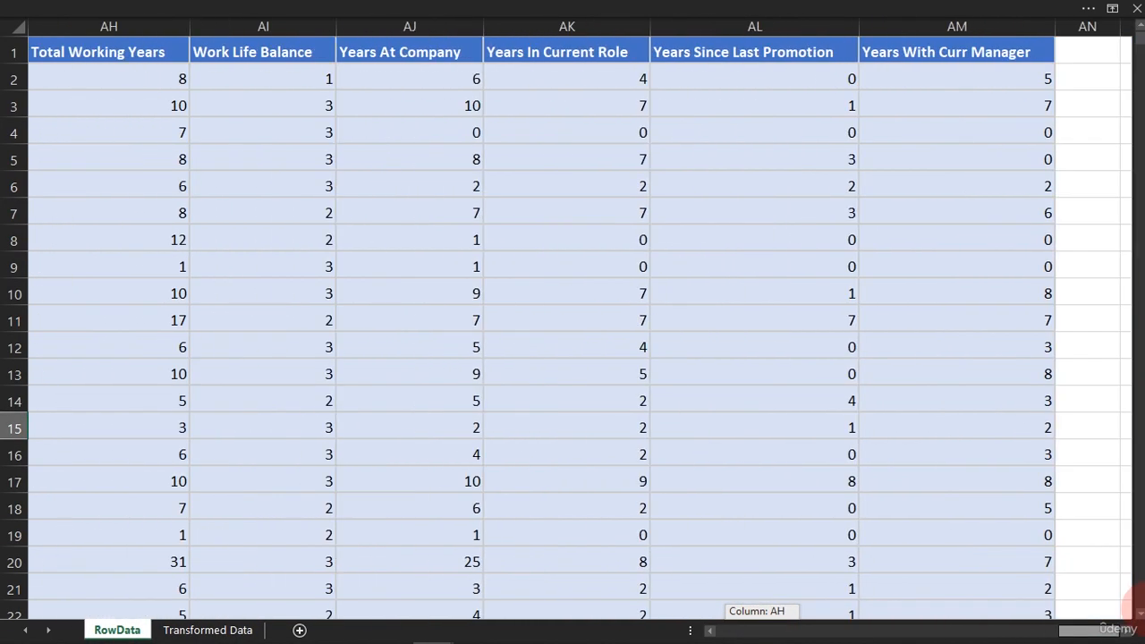
{"action": "left_click", "coordinate": [834, 295]}
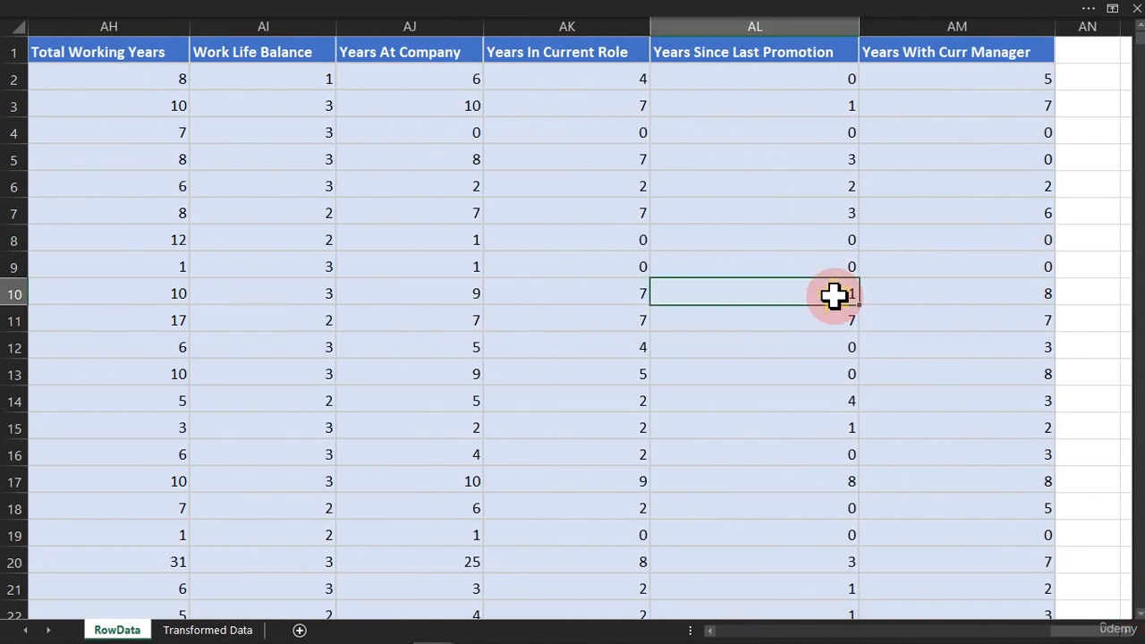
{"action": "left_click", "coordinate": [590, 210]}
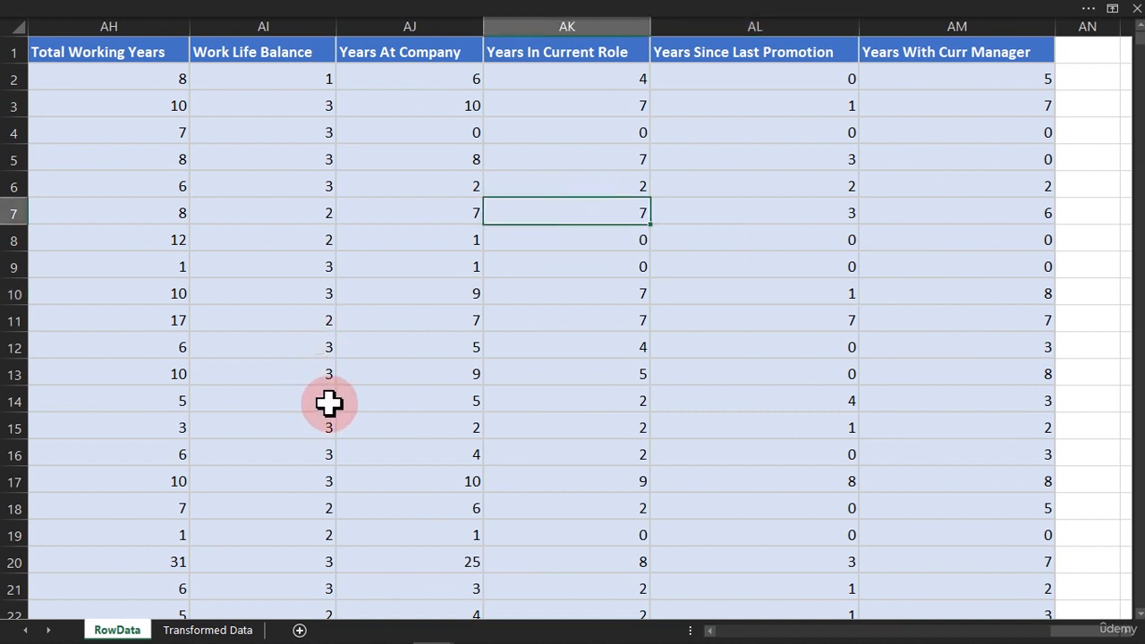
{"action": "left_click", "coordinate": [255, 210]}
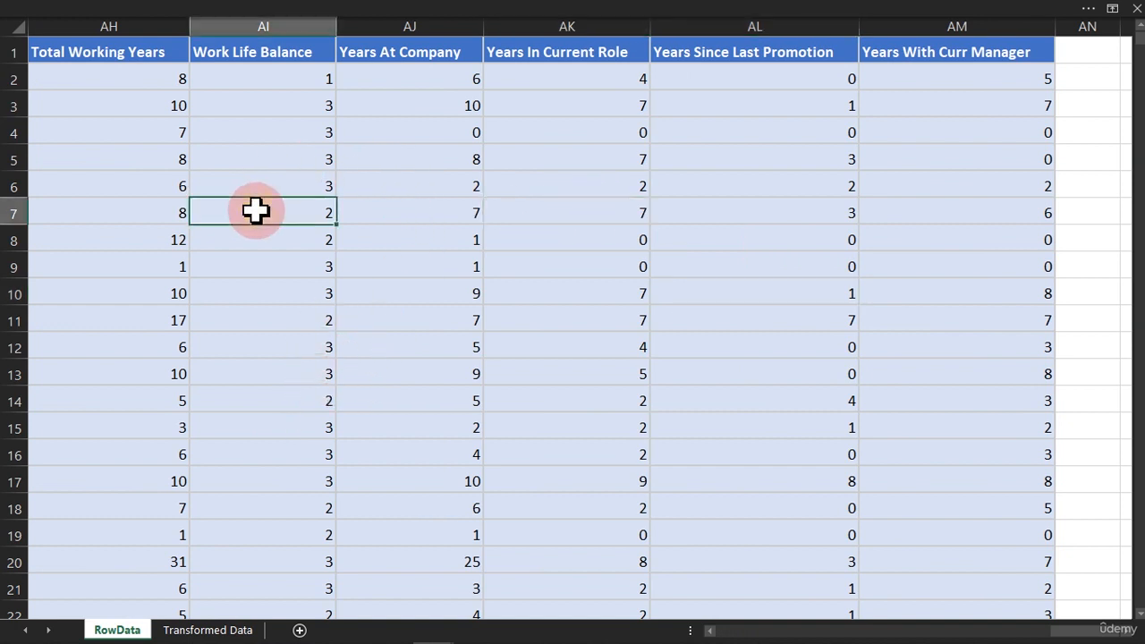
{"action": "left_click", "coordinate": [370, 213]}
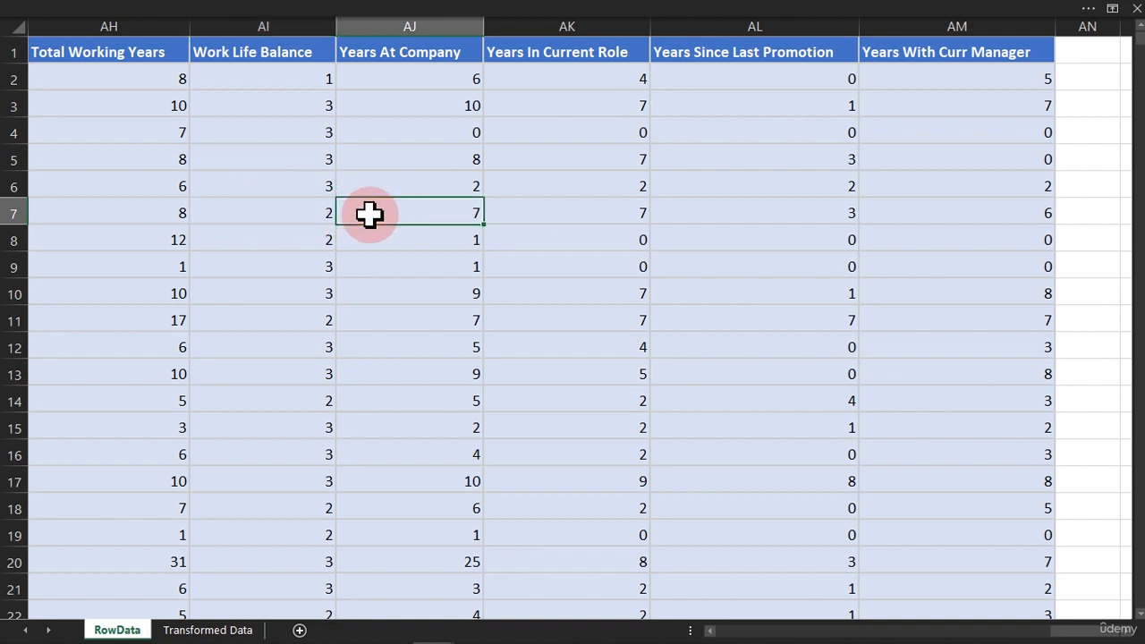
Return to the Transformed Data sheet, show the workbook queries and open Hr_Transformed_Data for editing in Power Query Editor
{"action": "left_click", "coordinate": [207, 629]}
{"action": "left_click", "coordinate": [378, 357]}
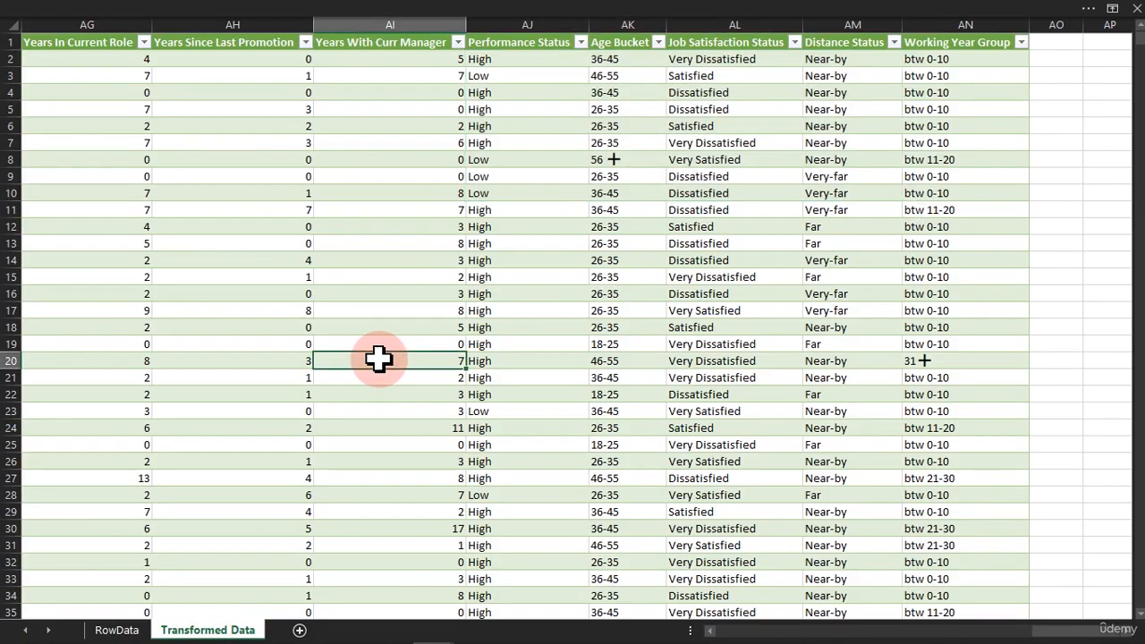
{"action": "left_click", "coordinate": [577, 204]}
{"action": "left_click", "coordinate": [332, 7]}
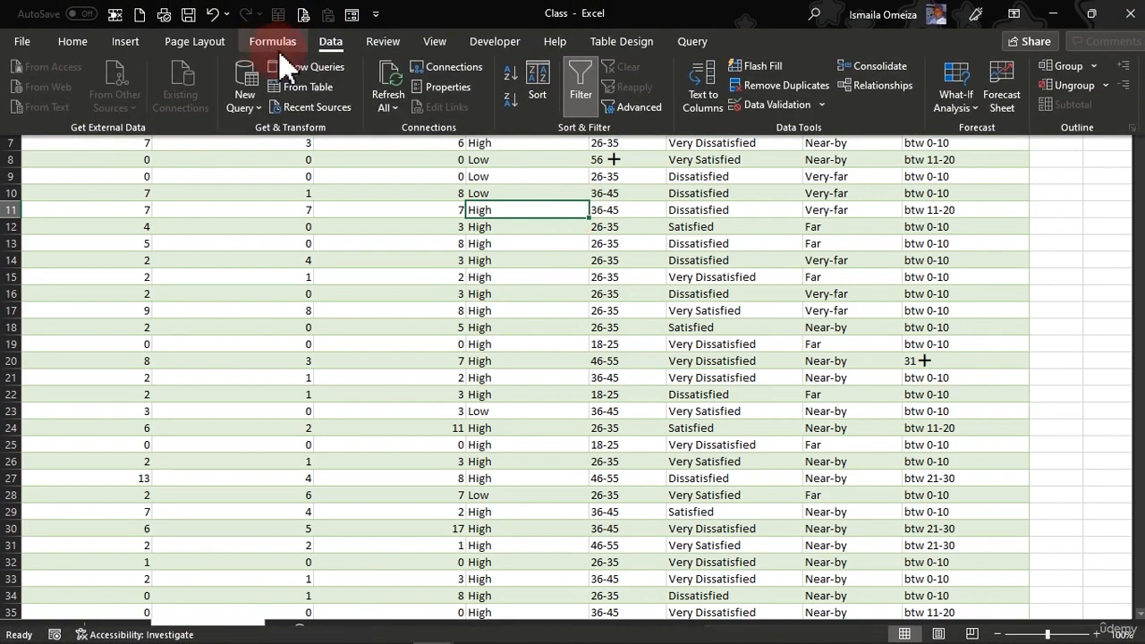
{"action": "left_click", "coordinate": [313, 68]}
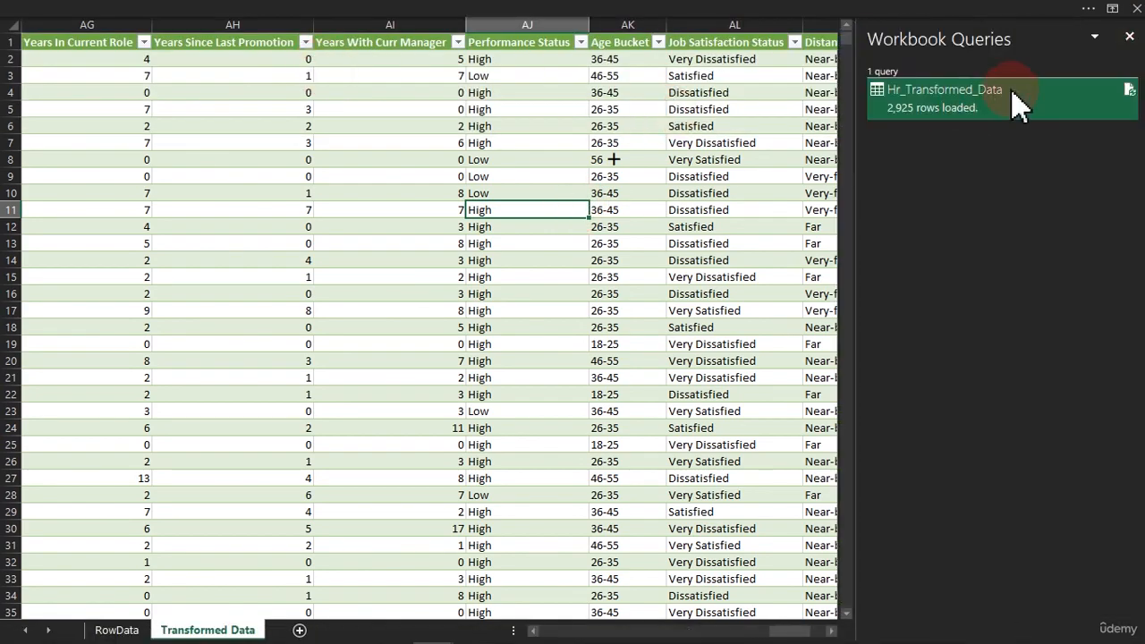
{"action": "right_click", "coordinate": [1073, 117]}
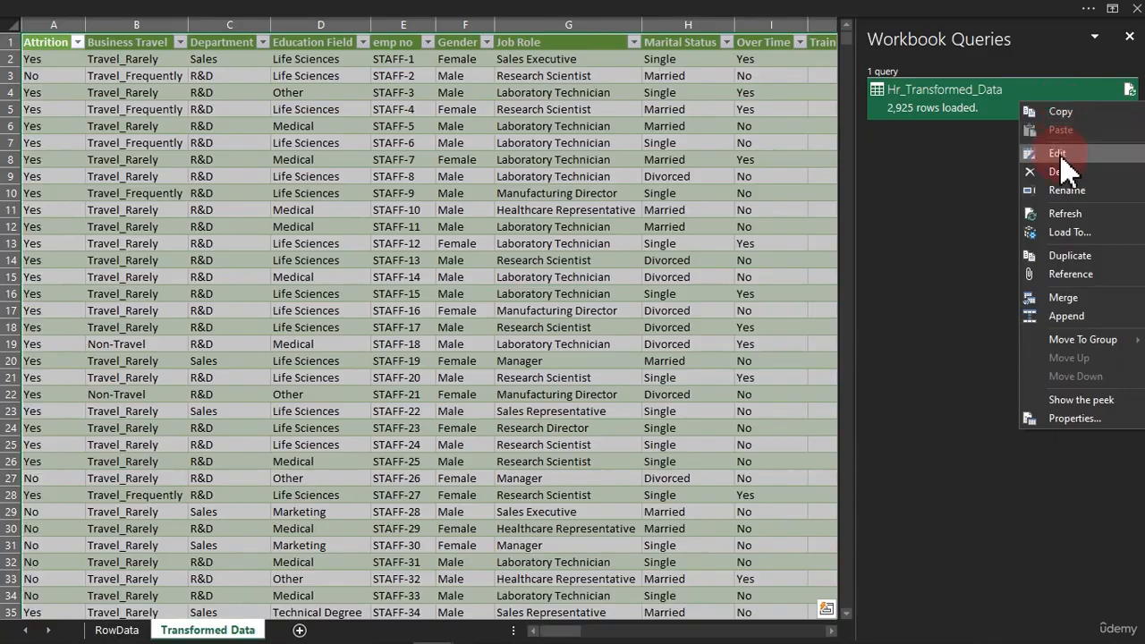
{"action": "left_click", "coordinate": [1059, 154]}
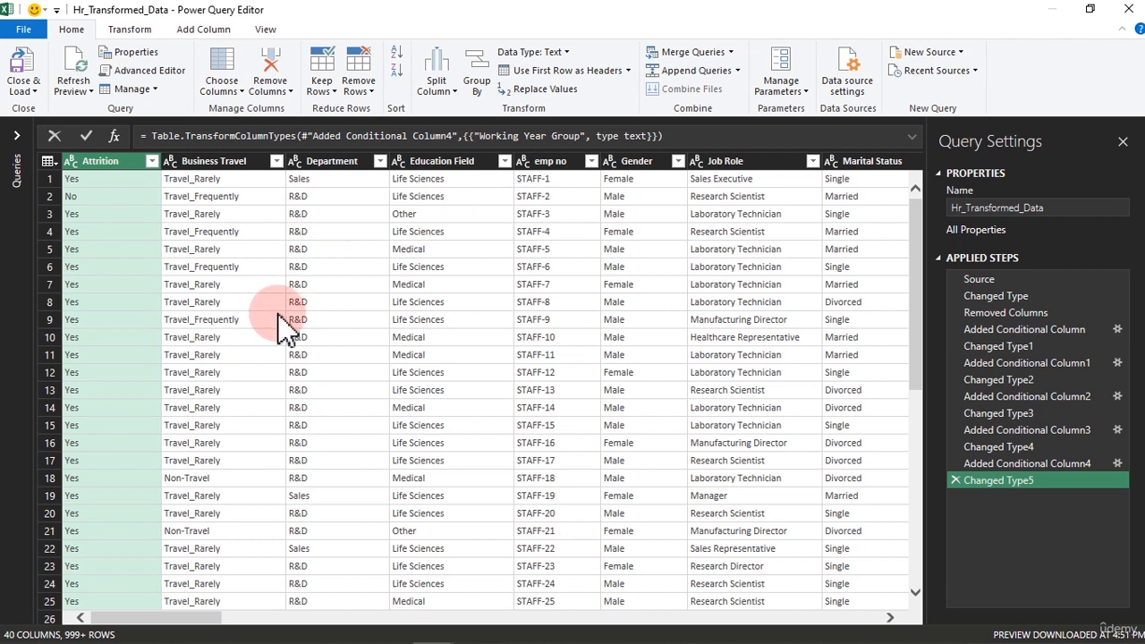
Refresh all query previews and load Hr_Transformed_Data back into the workbook
{"action": "left_click", "coordinate": [300, 284]}
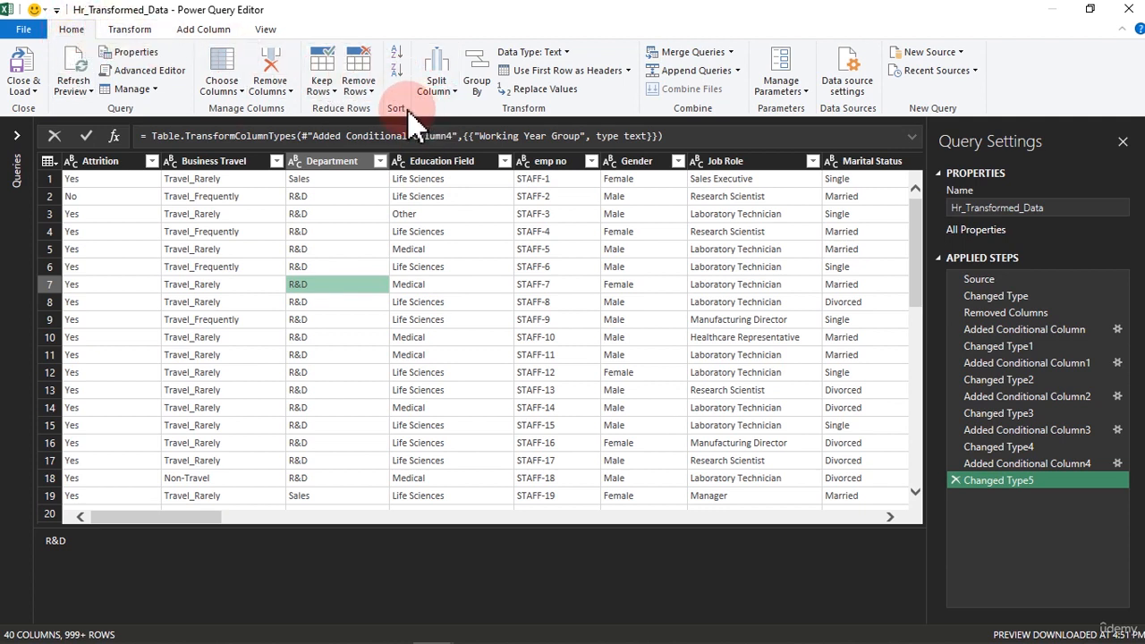
{"action": "left_click", "coordinate": [91, 90]}
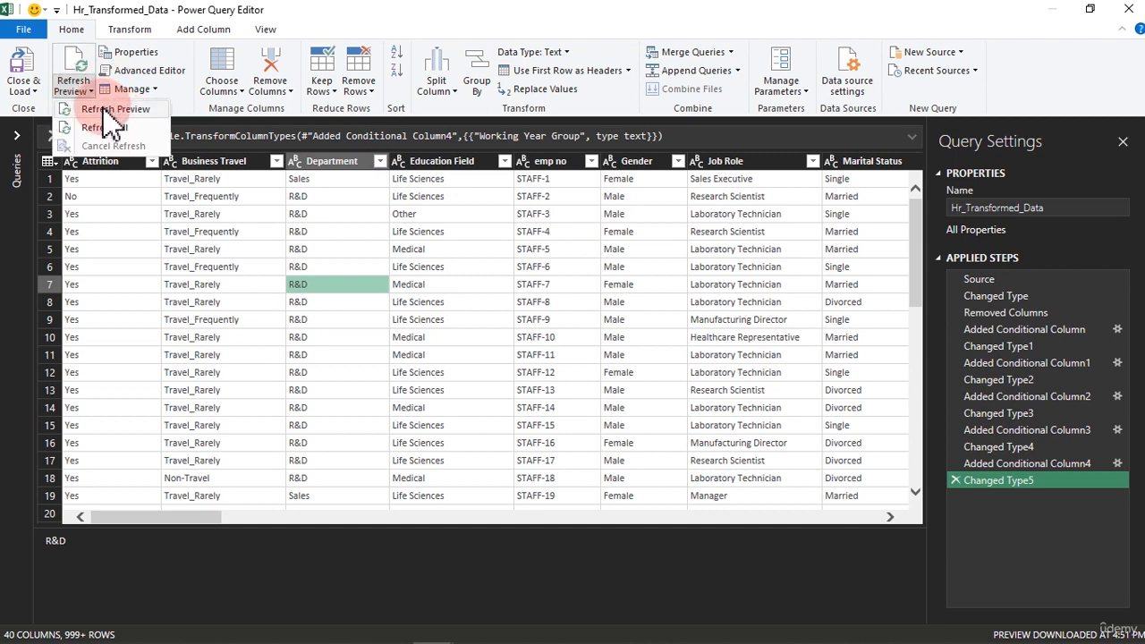
{"action": "left_click", "coordinate": [105, 127]}
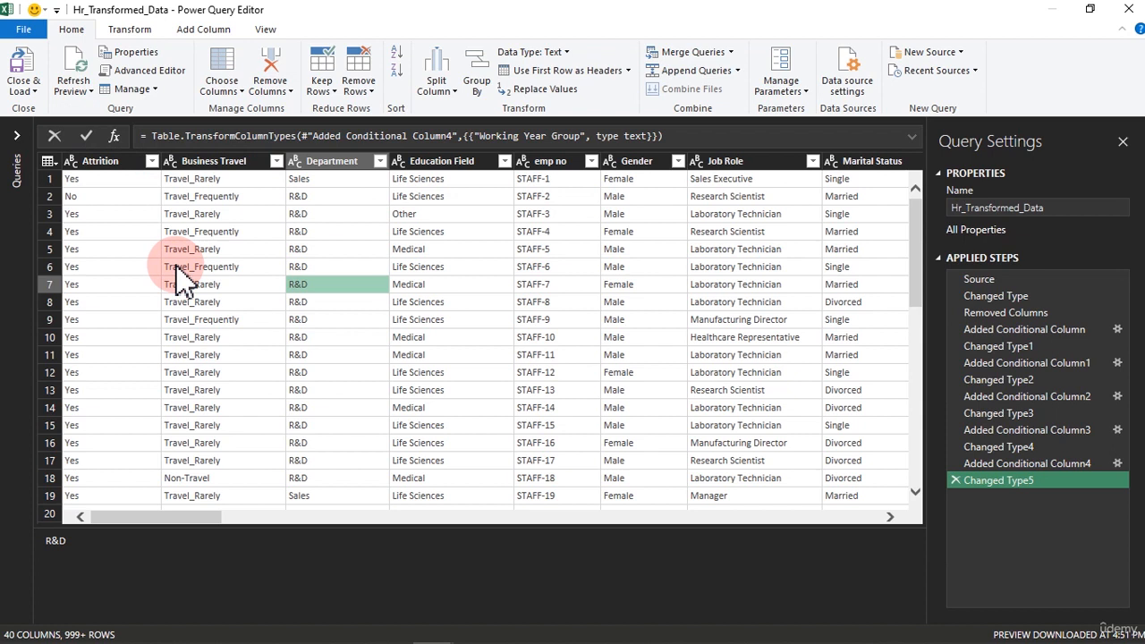
{"action": "left_click", "coordinate": [474, 268]}
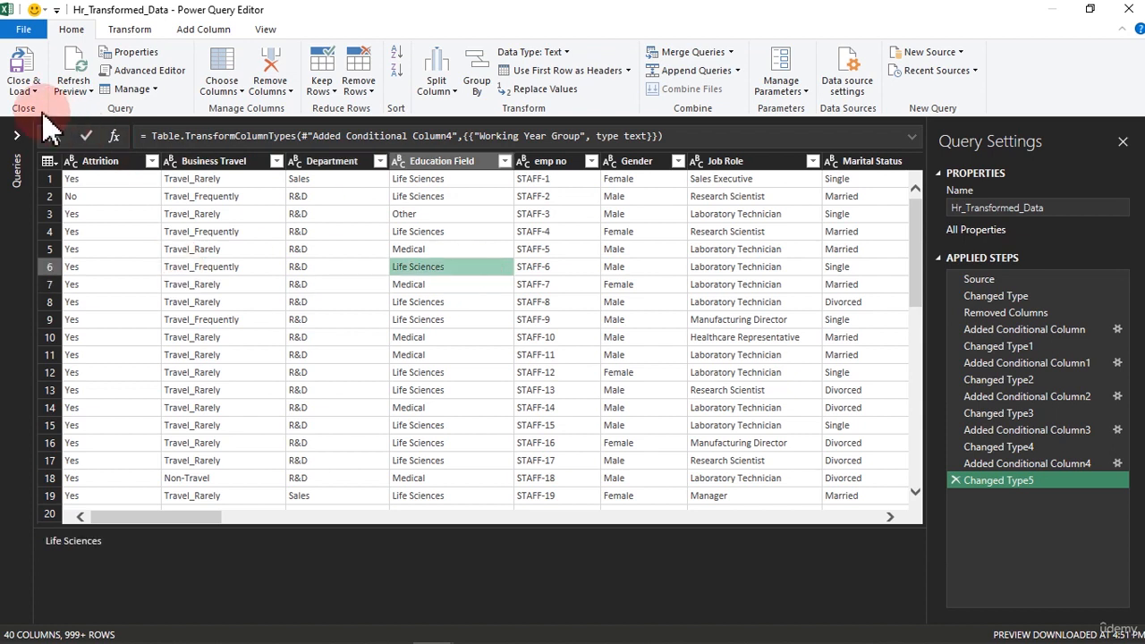
{"action": "left_click", "coordinate": [27, 71]}
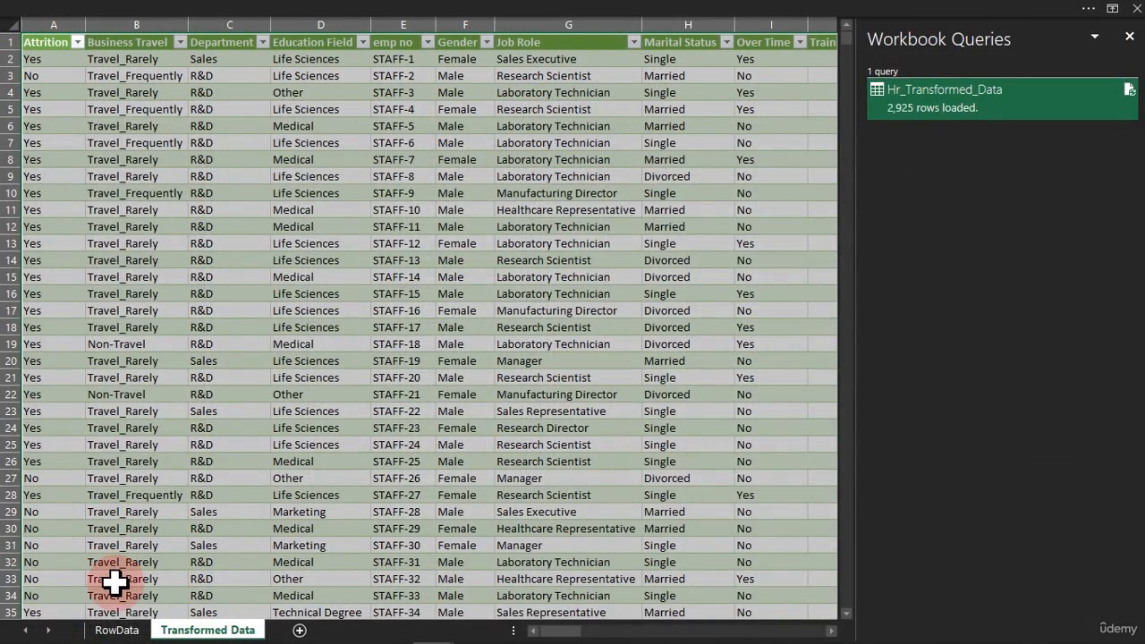
Check the RowData sheet, return to Transformed Data and close the Workbook Queries pane
{"action": "left_click", "coordinate": [118, 629]}
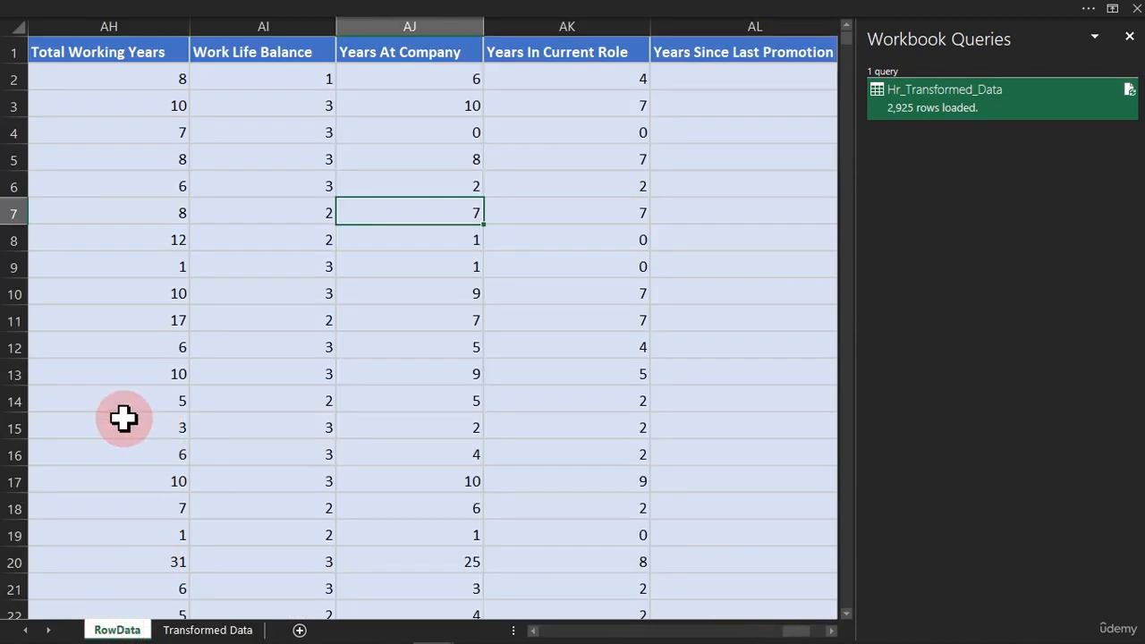
{"action": "left_click", "coordinate": [207, 630]}
{"action": "left_click", "coordinate": [398, 379]}
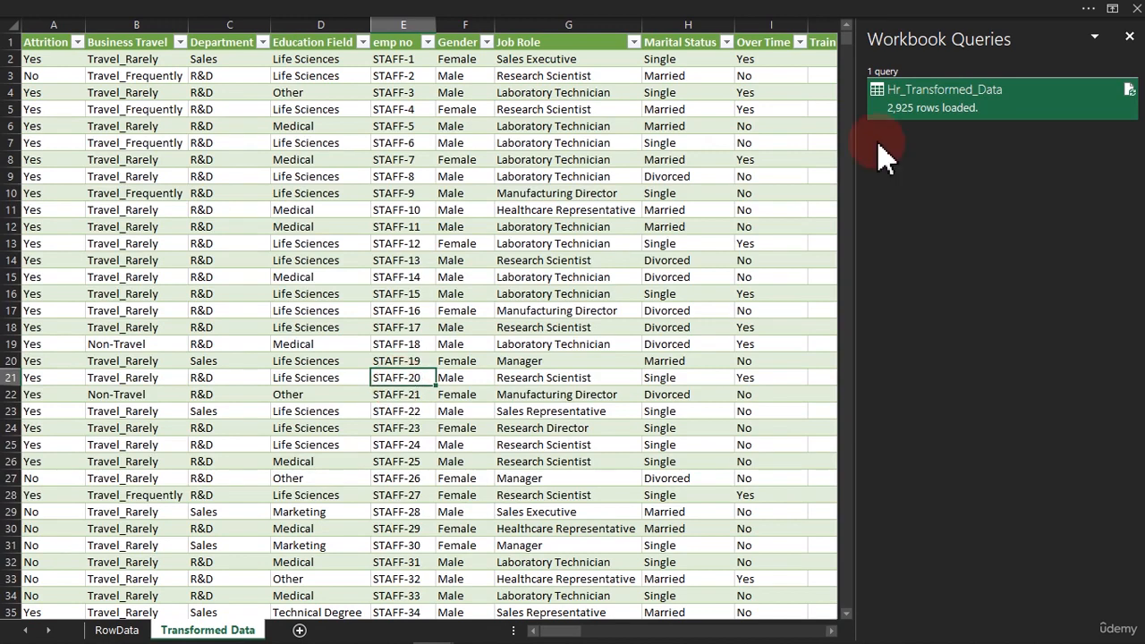
{"action": "left_click", "coordinate": [1130, 35]}
{"action": "left_click", "coordinate": [686, 188]}
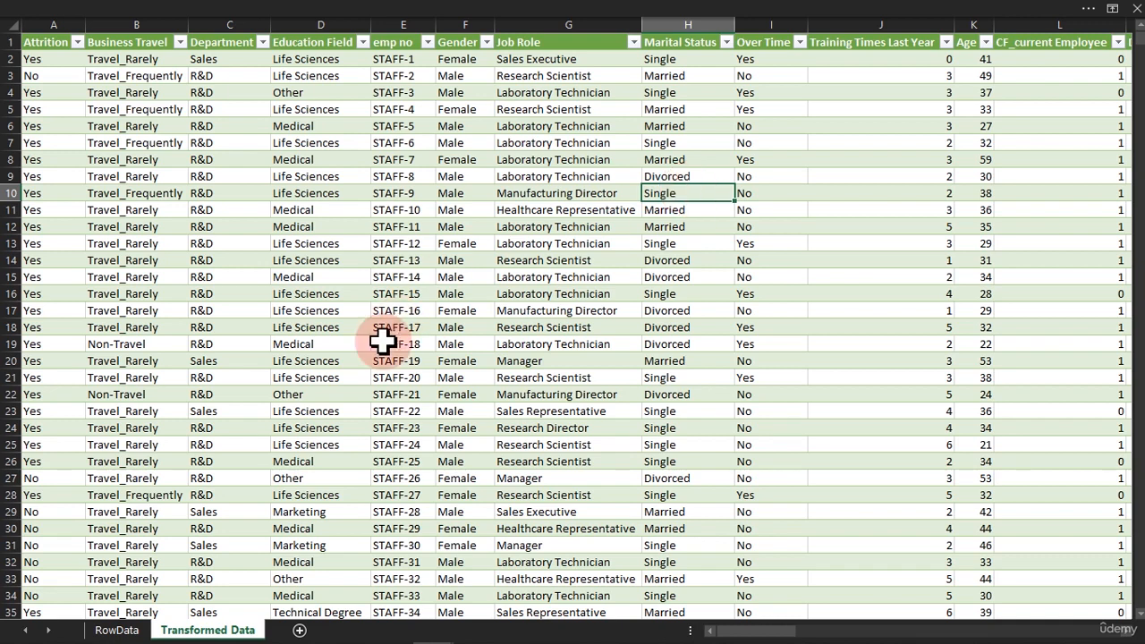
Add a new worksheet after Transformed Data and name it Analysis
{"action": "left_click", "coordinate": [302, 630]}
{"action": "double_click", "coordinate": [295, 631]}
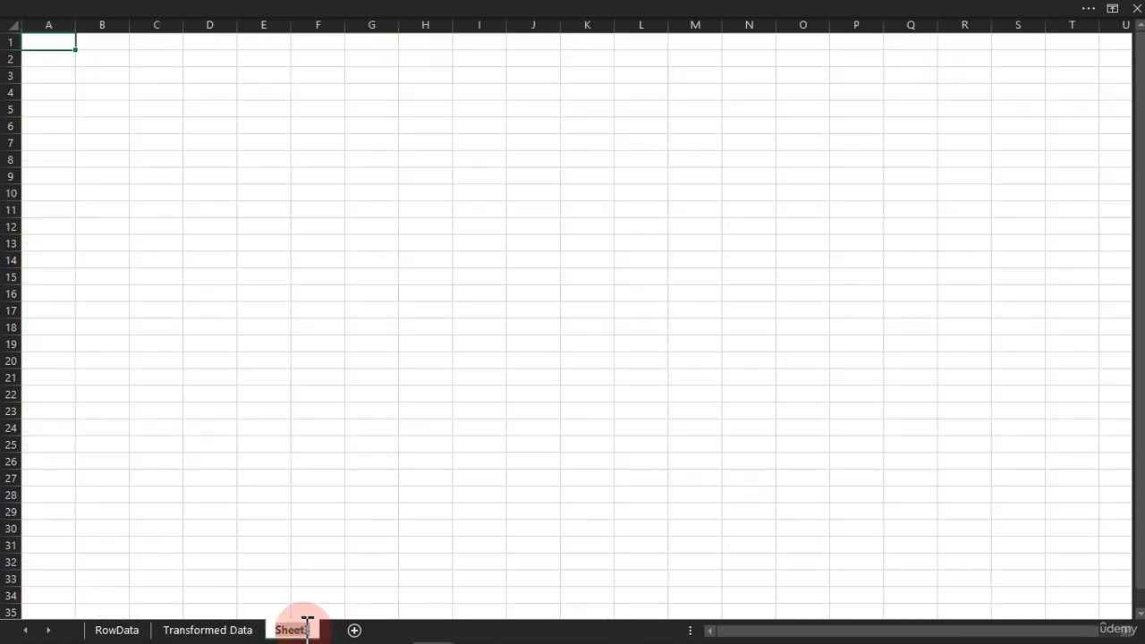
{"action": "type", "text": "Analysi"}
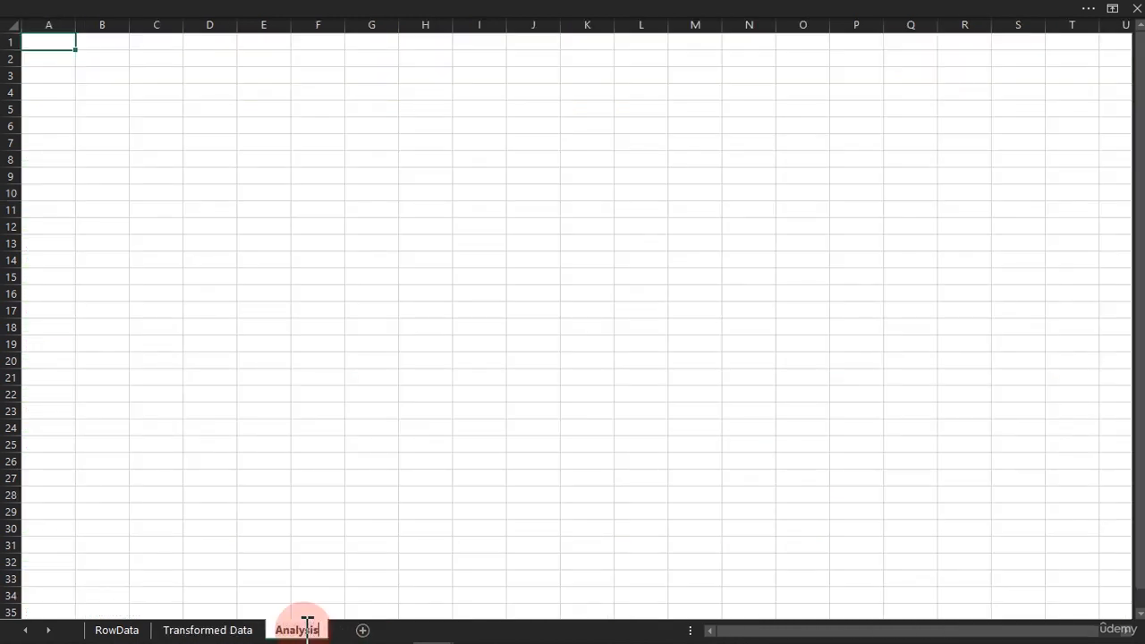
{"action": "type", "text": "s"}
{"action": "key", "text": "Return"}
Add another worksheet after Analysis and name it Dashboard
{"action": "left_click", "coordinate": [363, 630]}
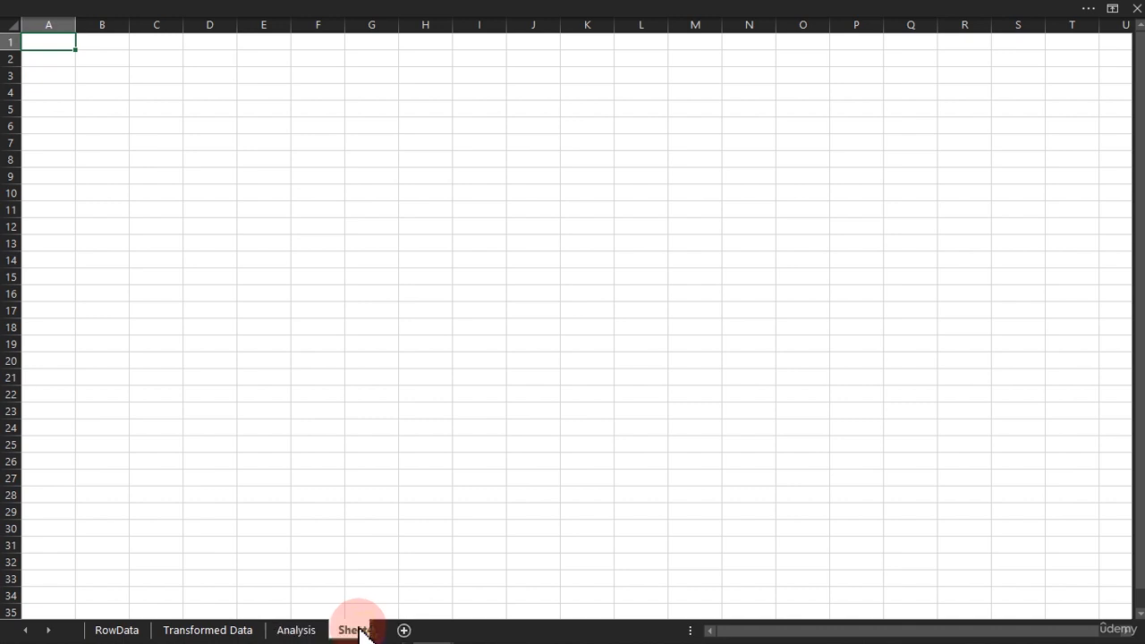
{"action": "double_click", "coordinate": [358, 630]}
{"action": "type", "text": "D"}
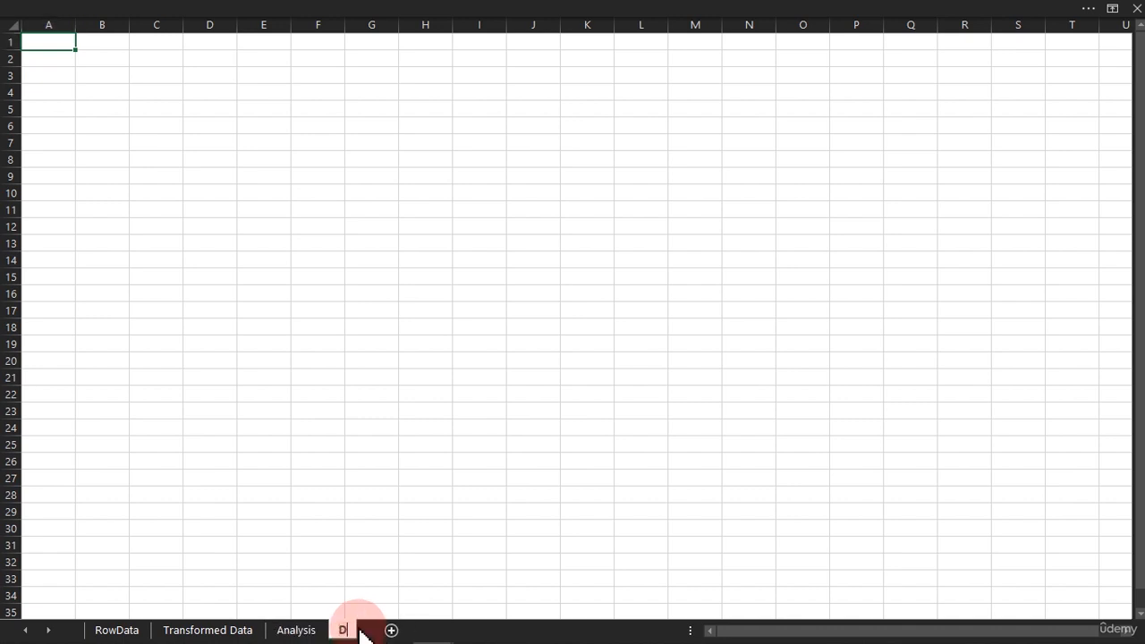
{"action": "type", "text": "ashb"}
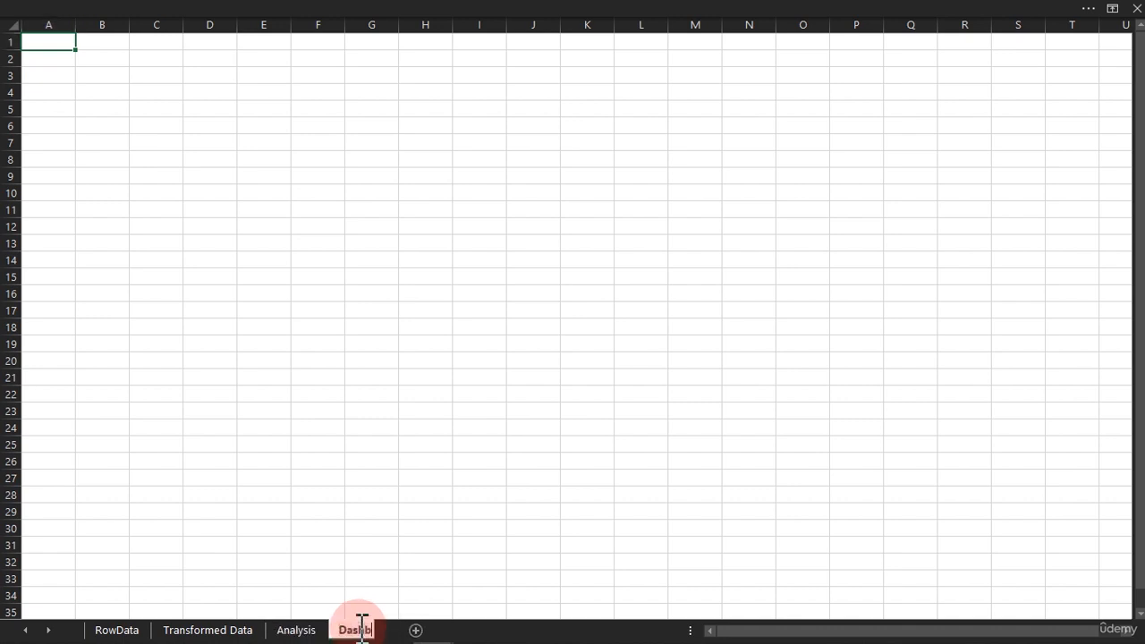
{"action": "type", "text": "oard"}
{"action": "key", "text": "Return"}
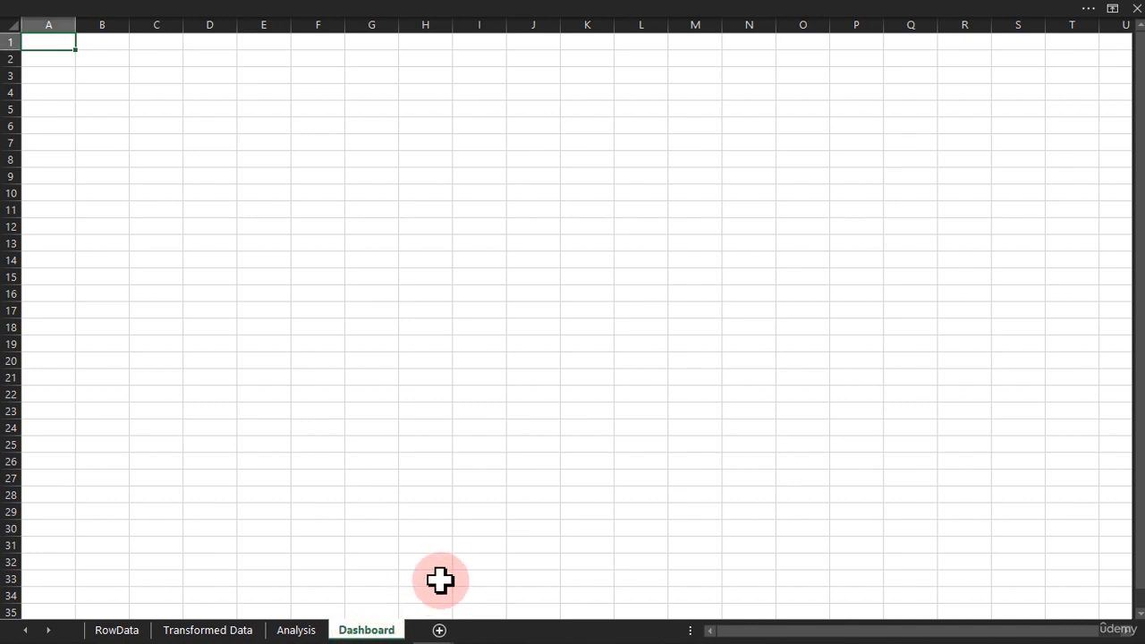